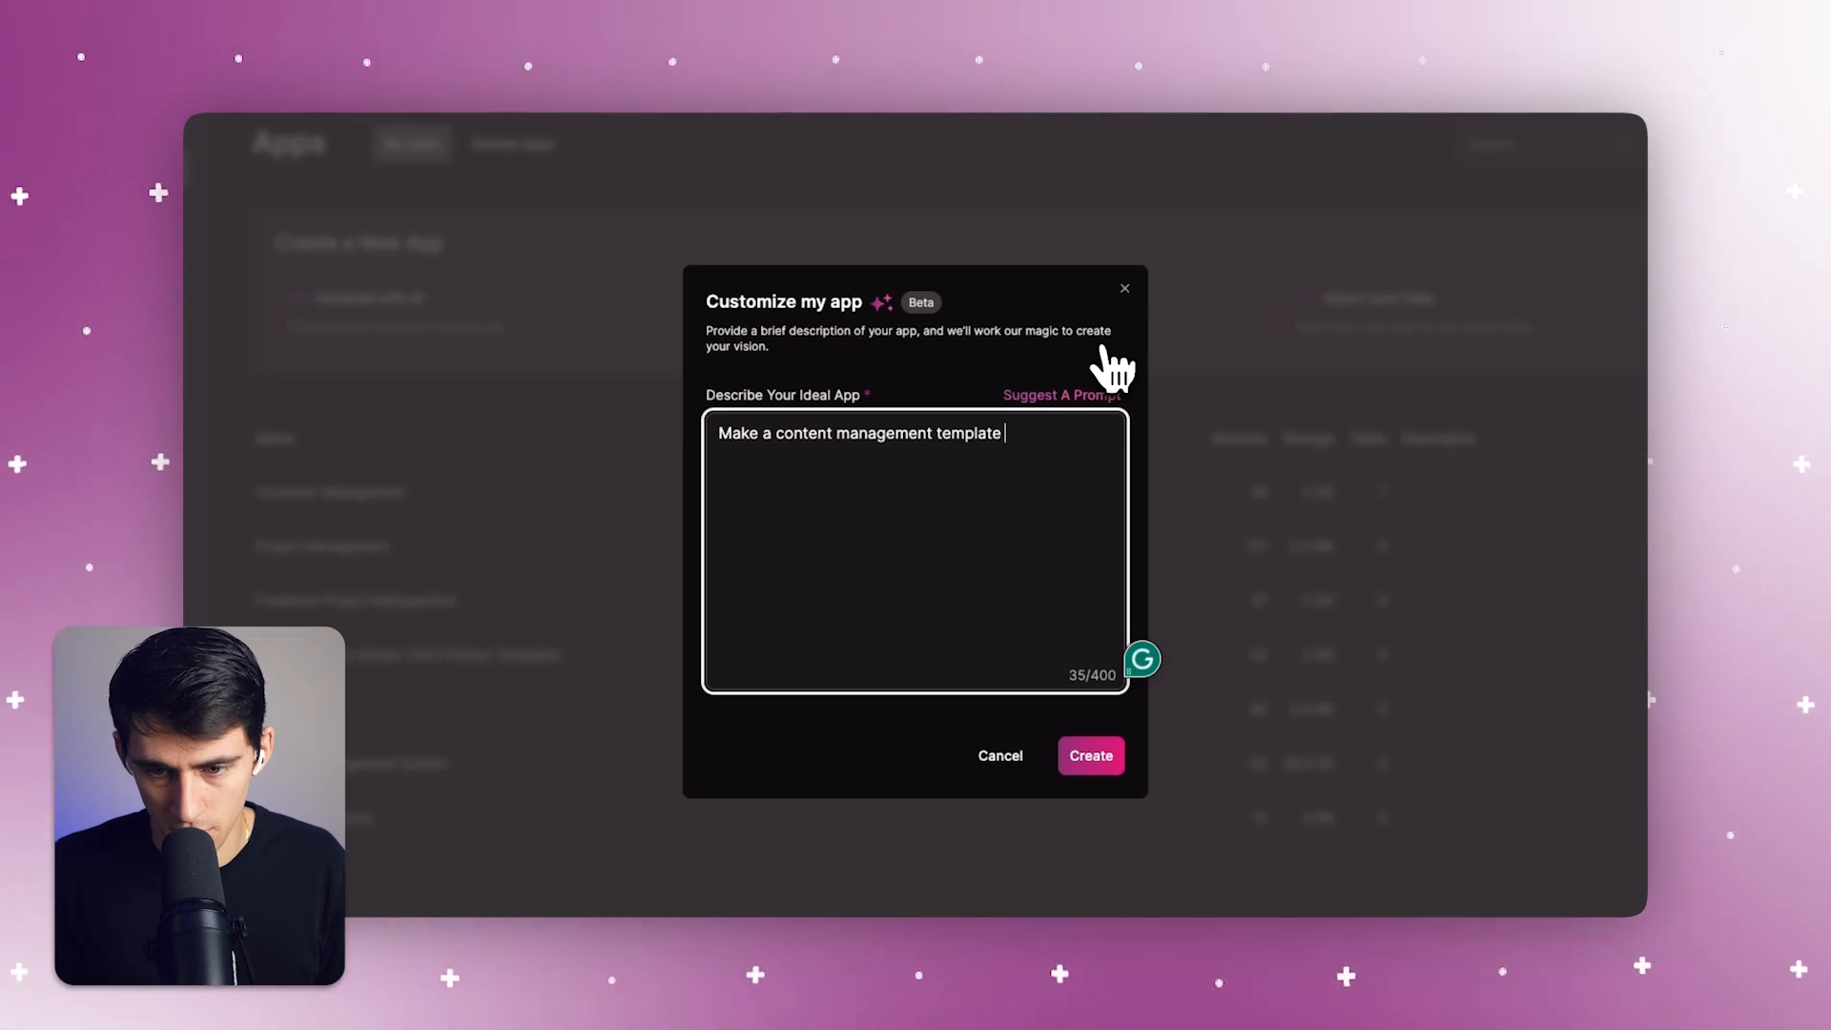
# Generate an app from the description "Make a content management template system for a content creation agency"
pyautogui.write('m for a ')
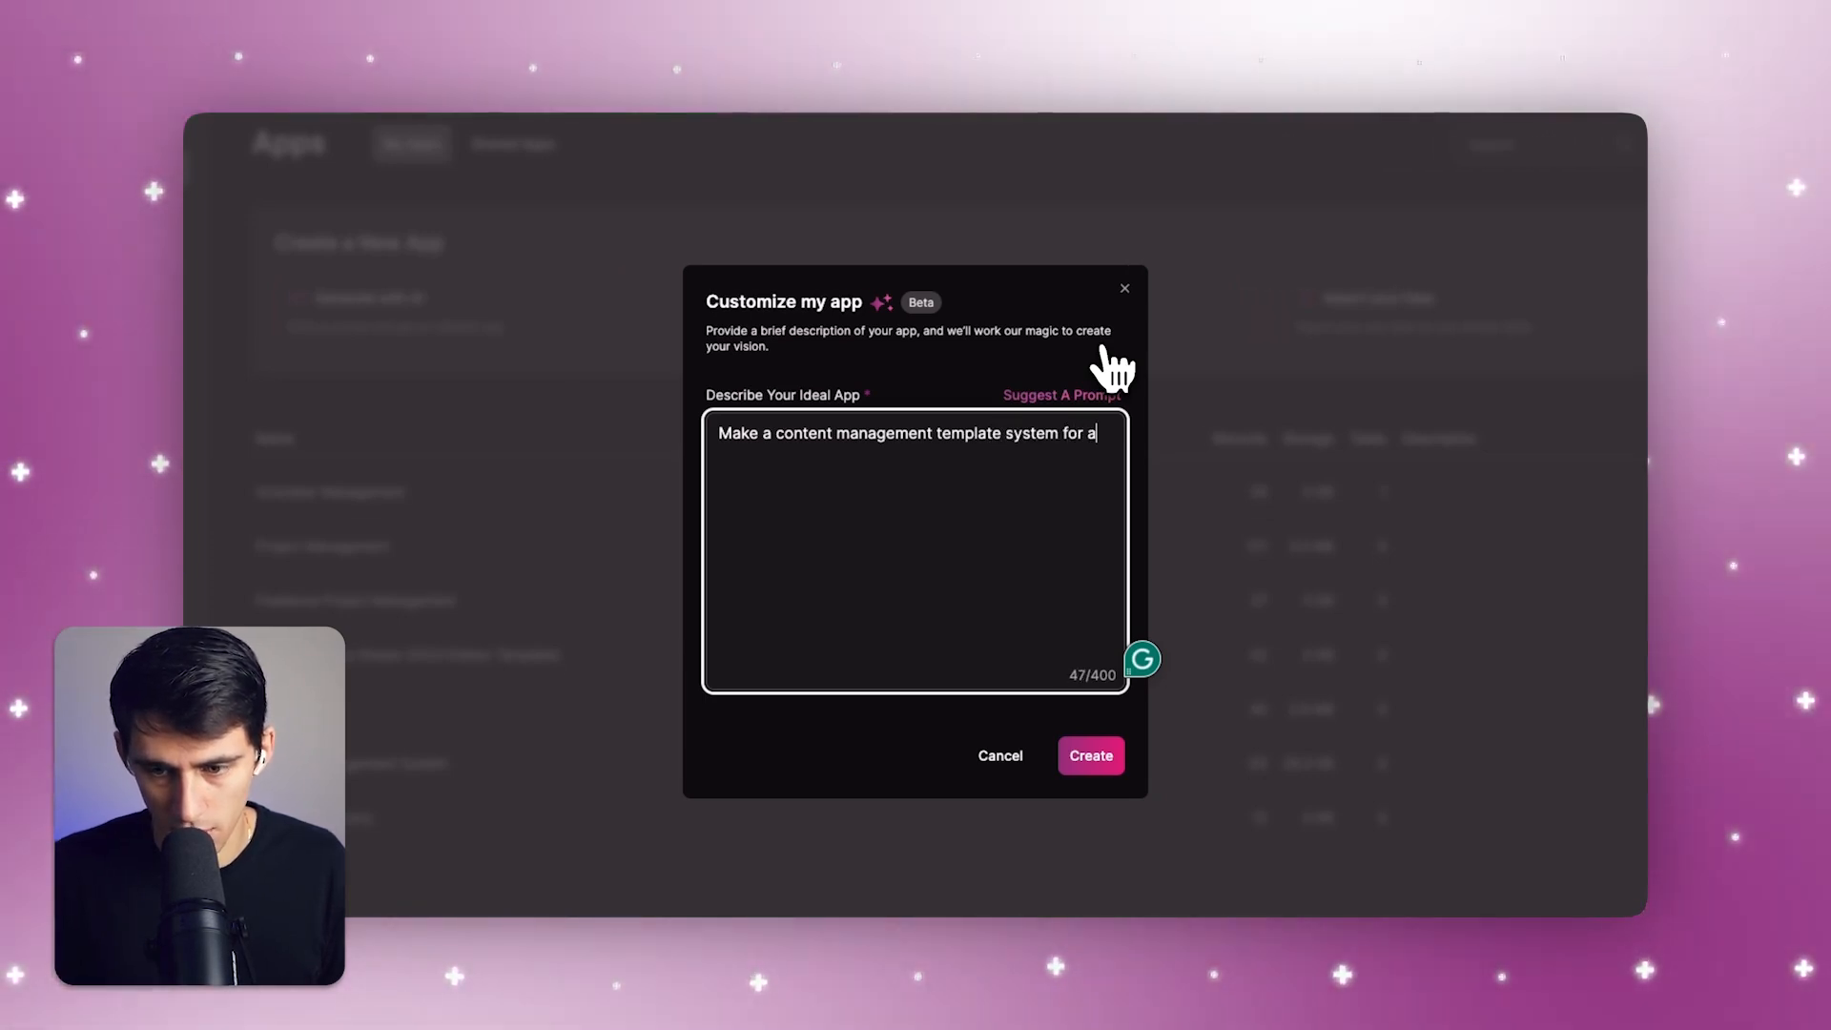
pyautogui.write('content creation agency')
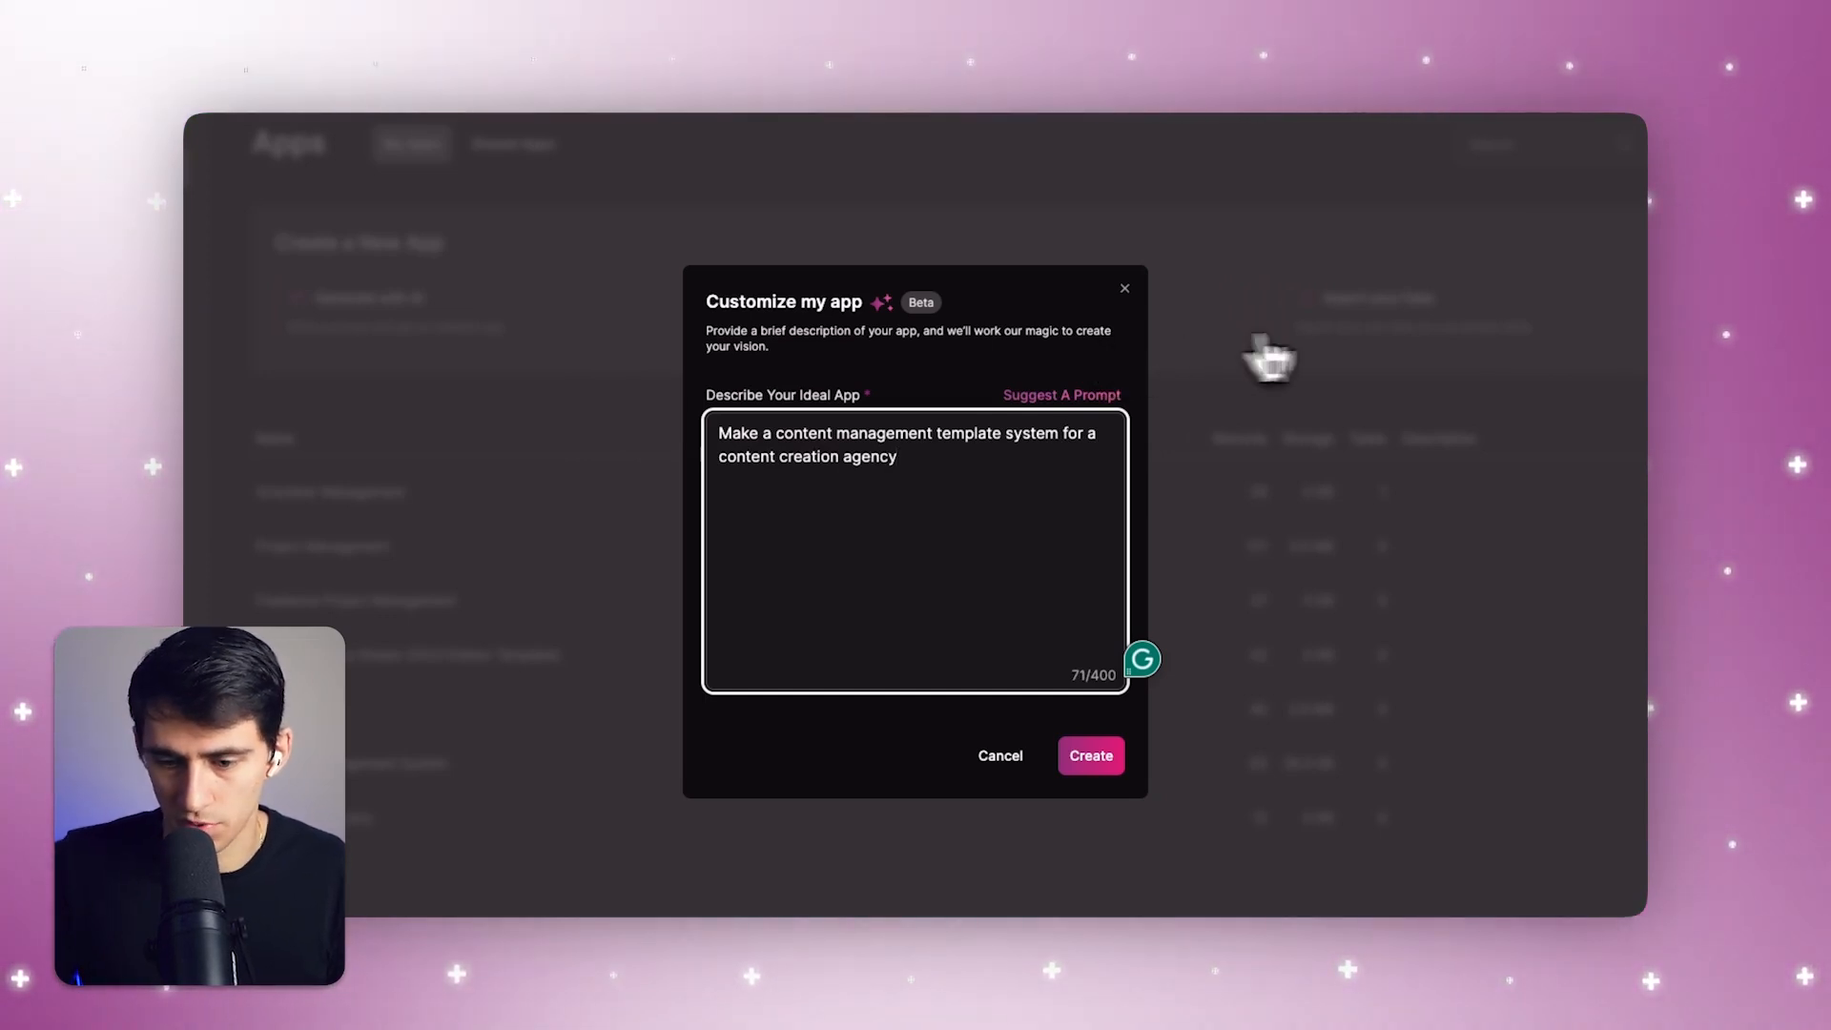
pyautogui.click(1091, 755)
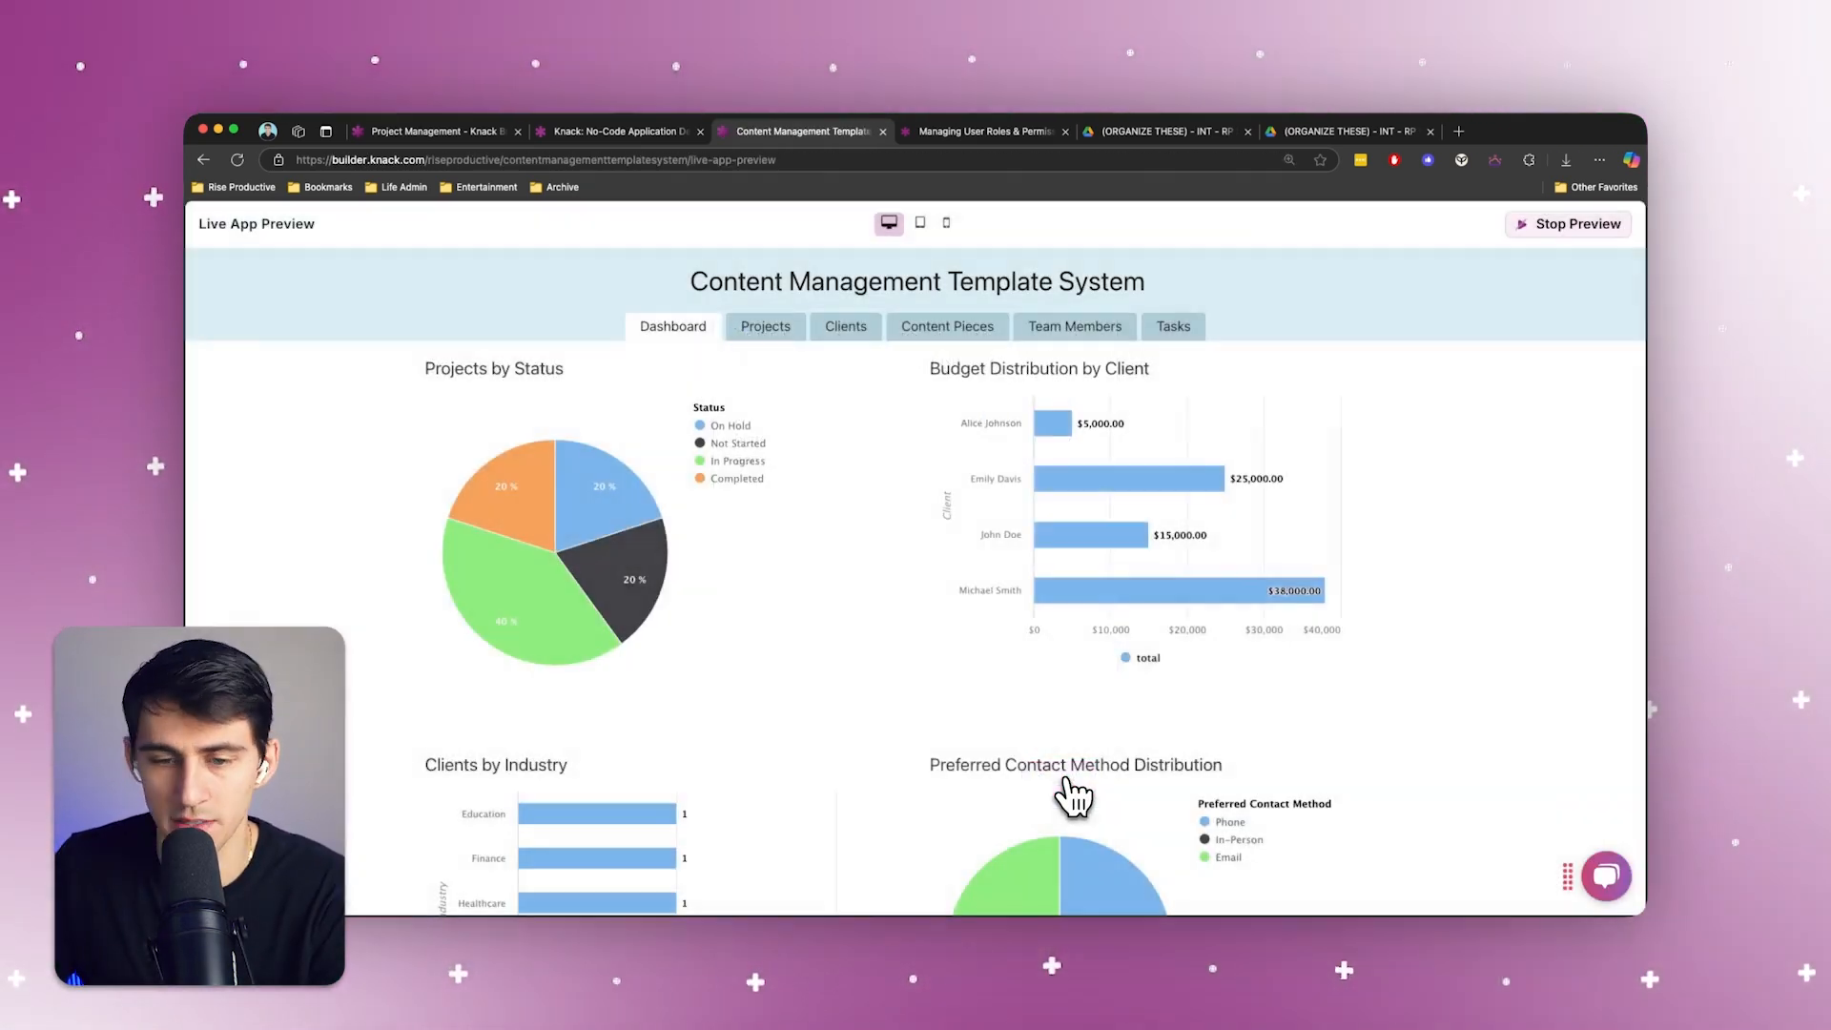
# Review the Projects, Clients, Content Pieces and Team Members pages in the live preview, and the Projects and Content Pieces pages in the builder
pyautogui.click(787, 327)
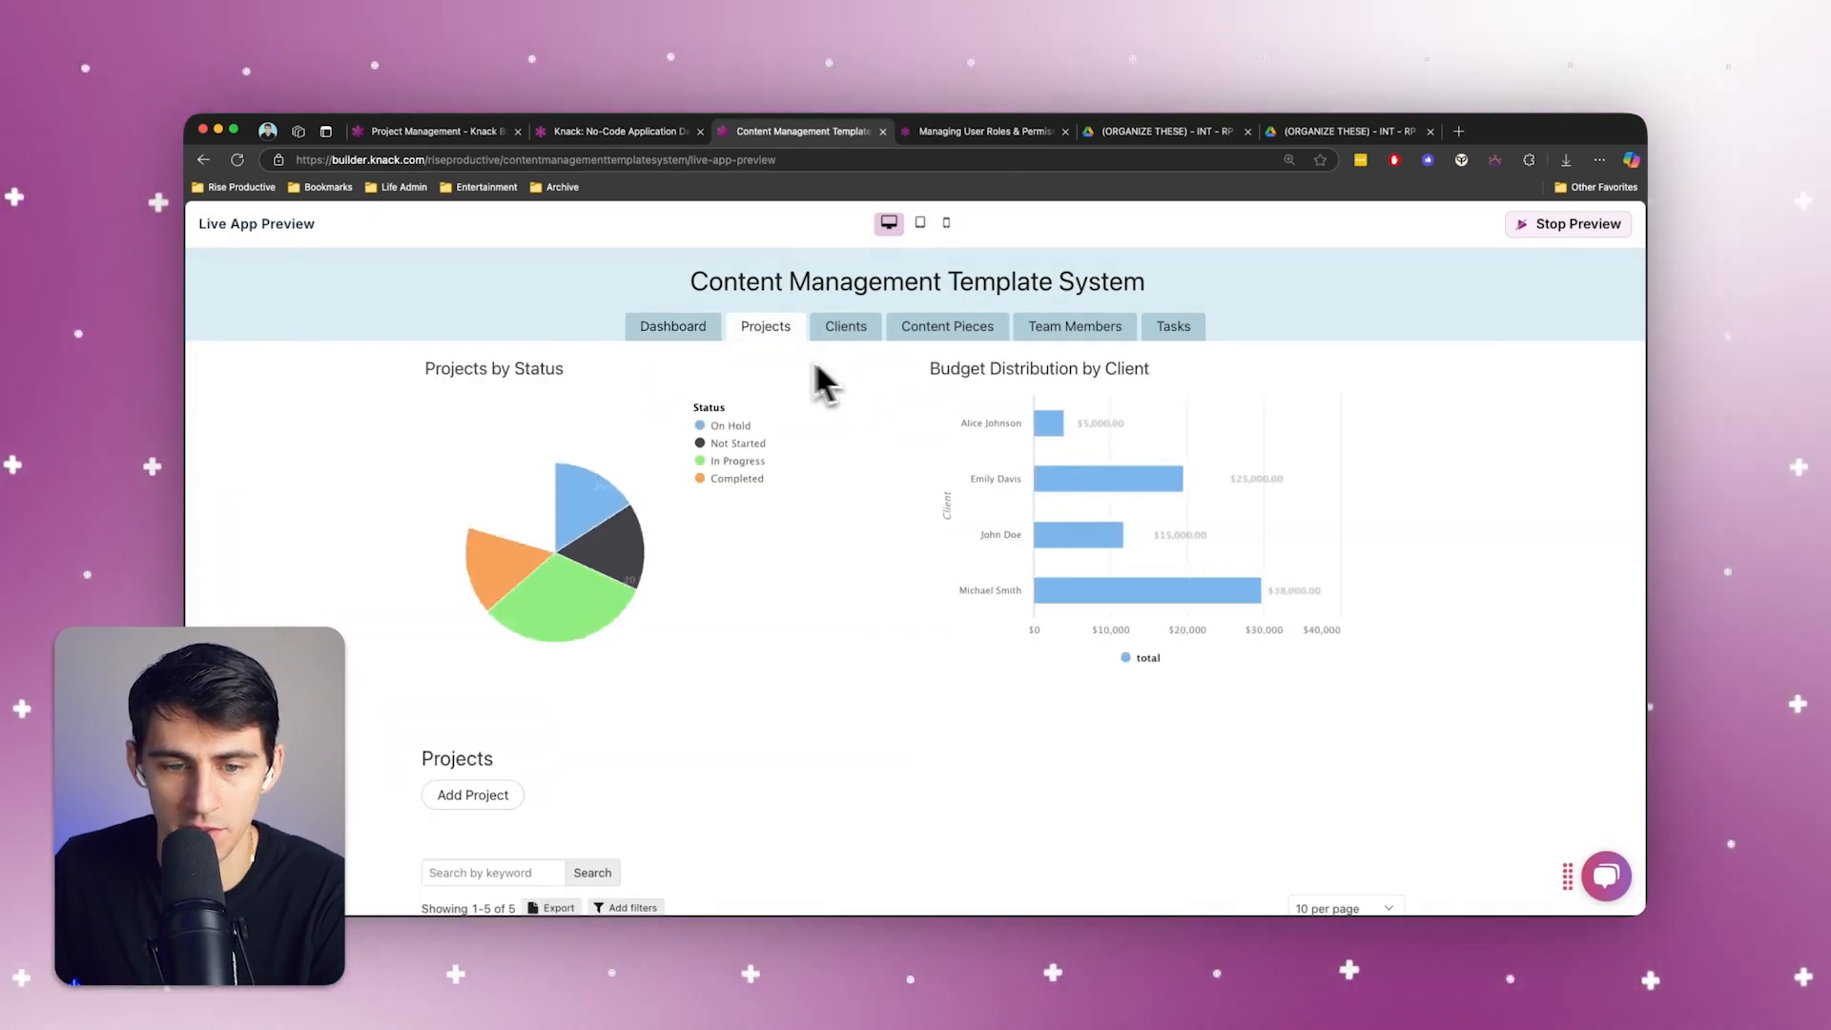
pyautogui.click(854, 336)
pyautogui.click(962, 333)
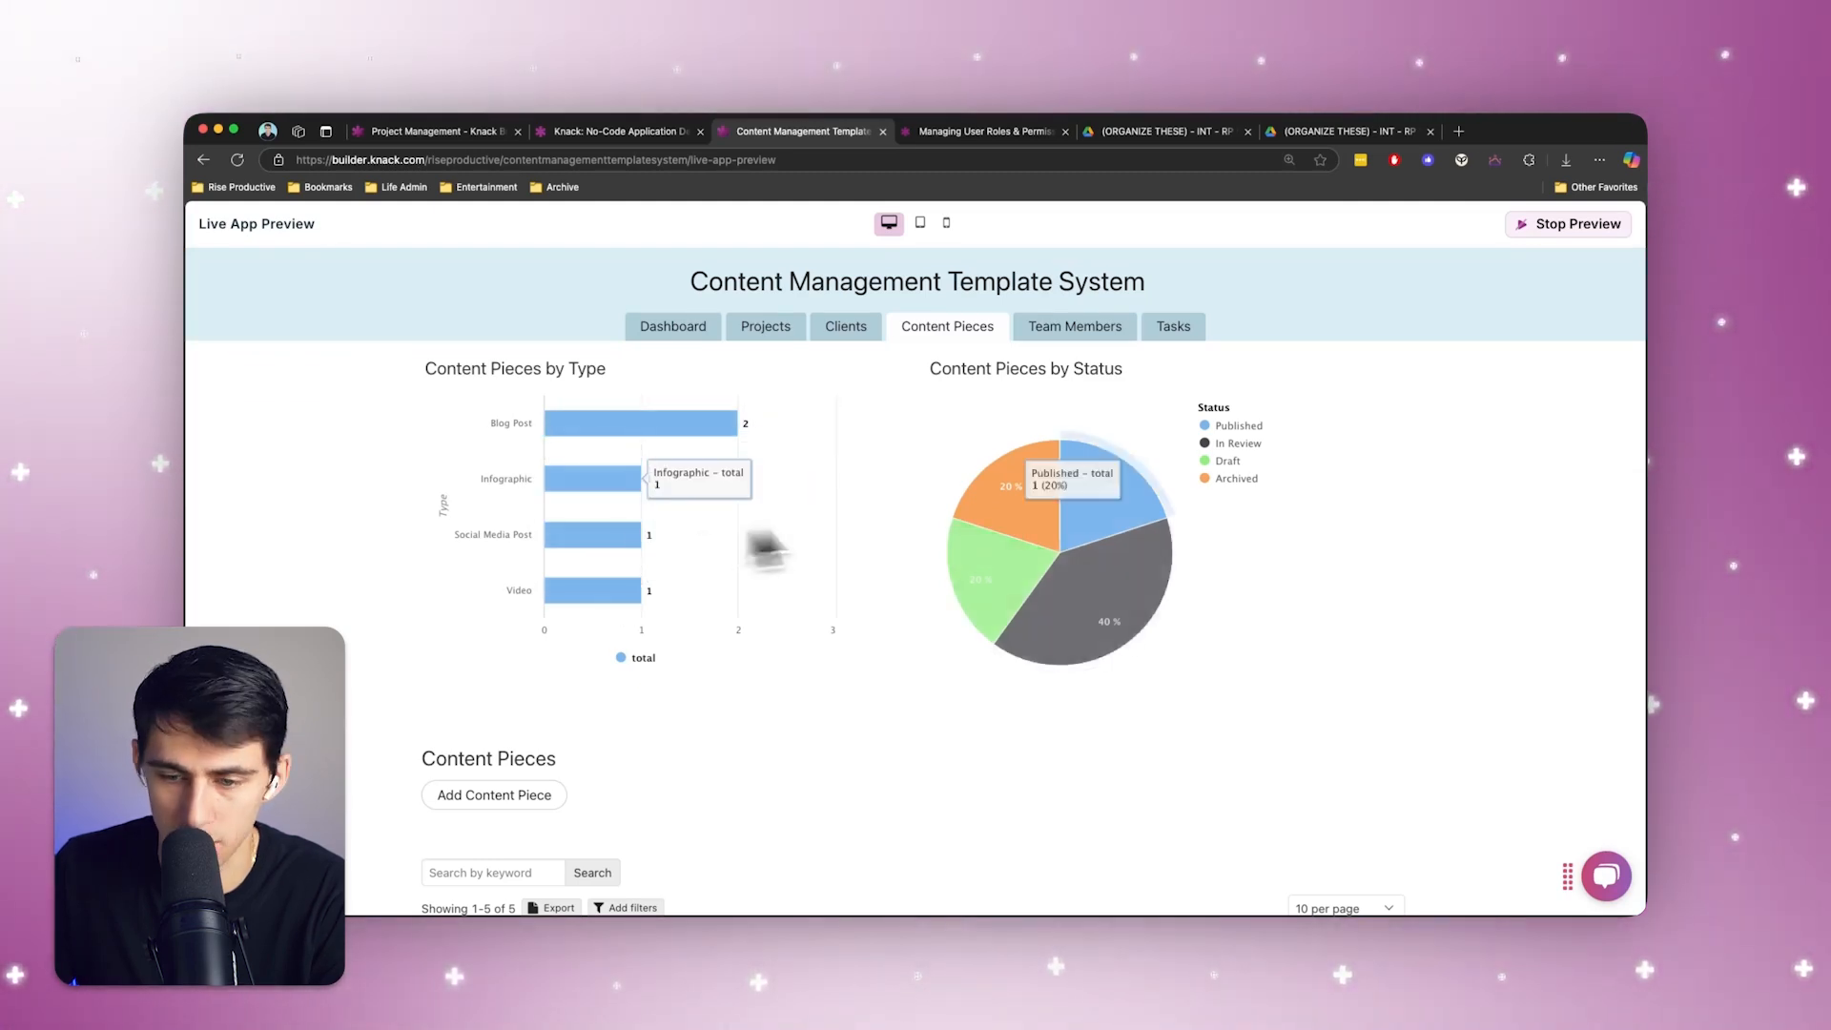
pyautogui.click(1078, 329)
pyautogui.click(1569, 226)
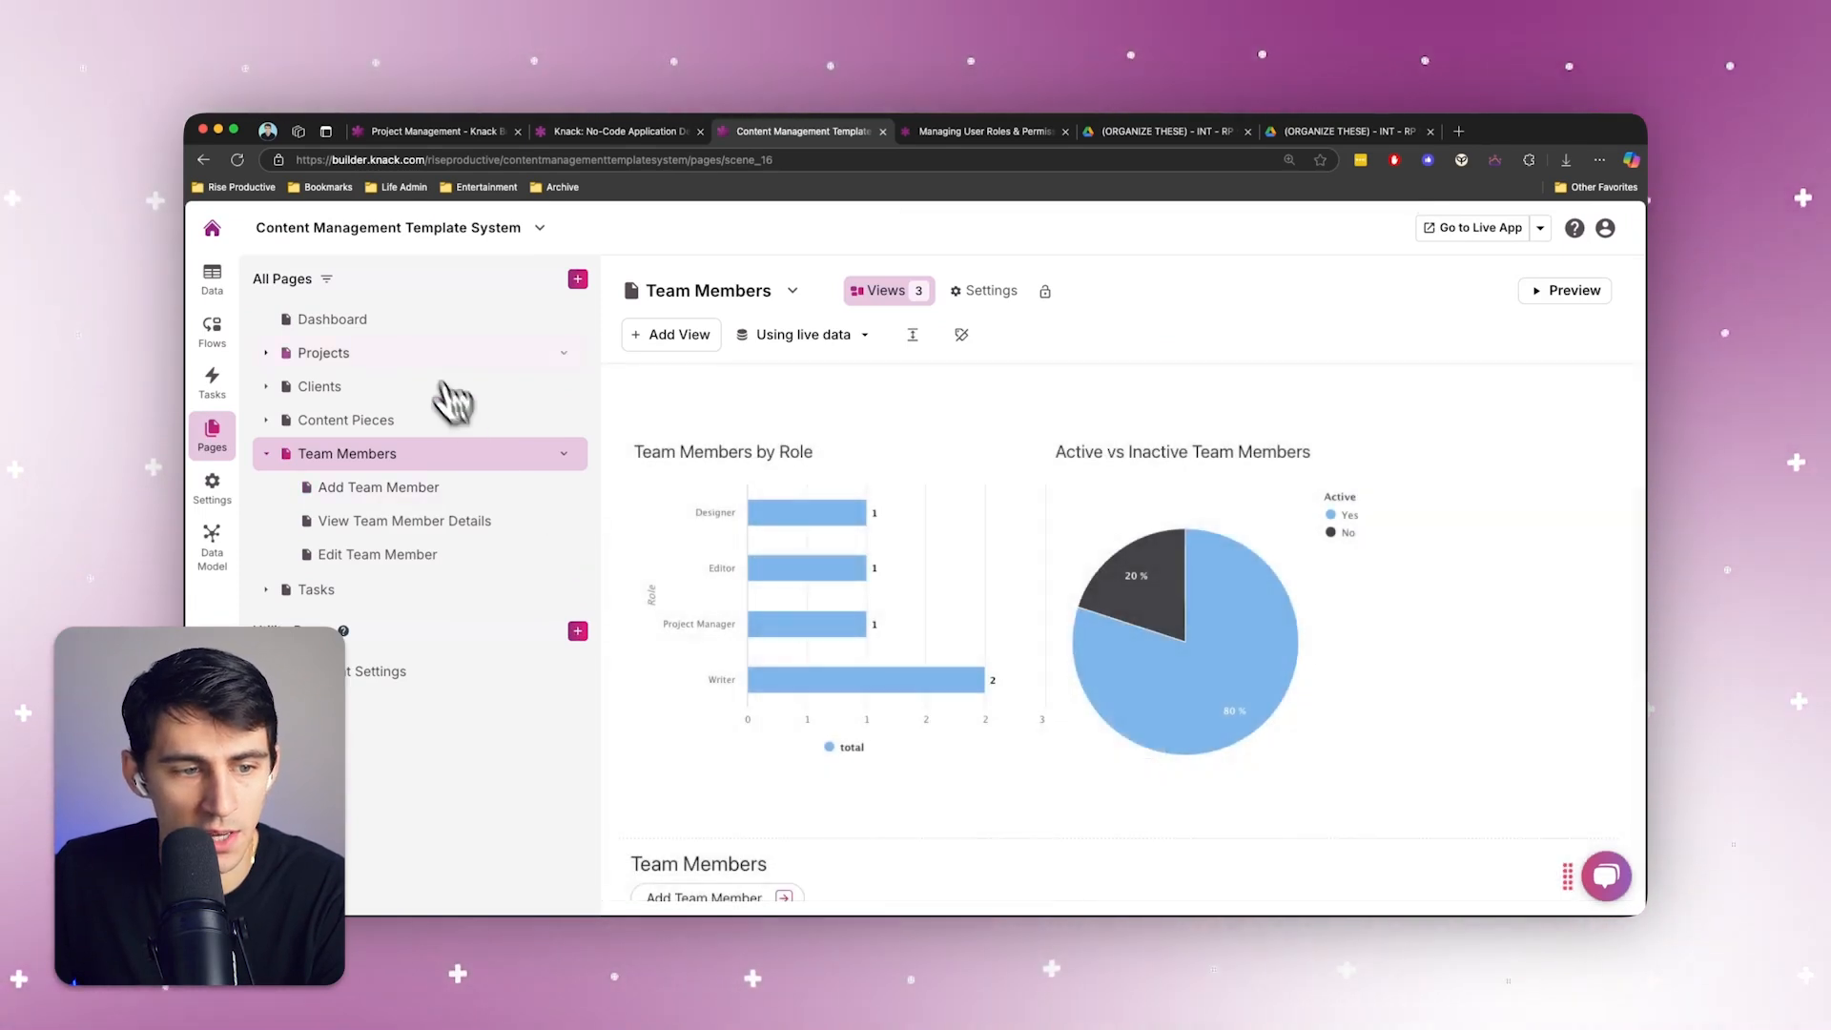
pyautogui.click(325, 353)
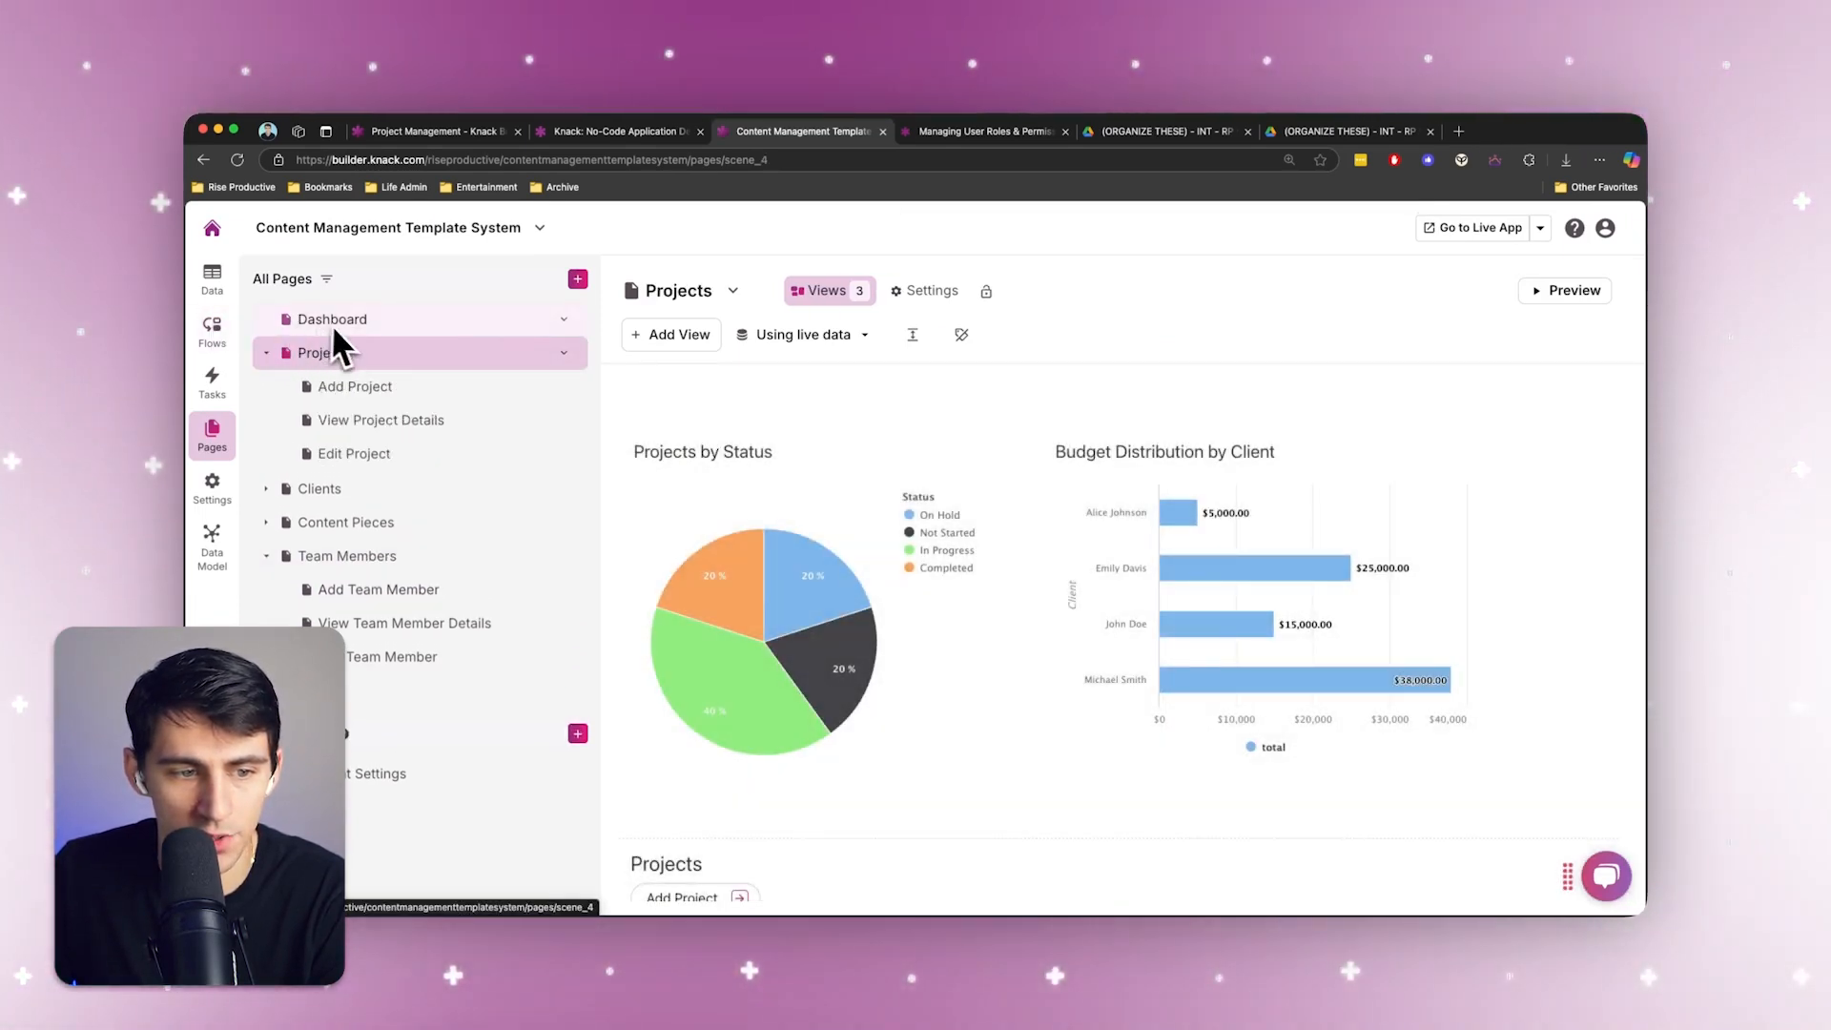
pyautogui.click(348, 523)
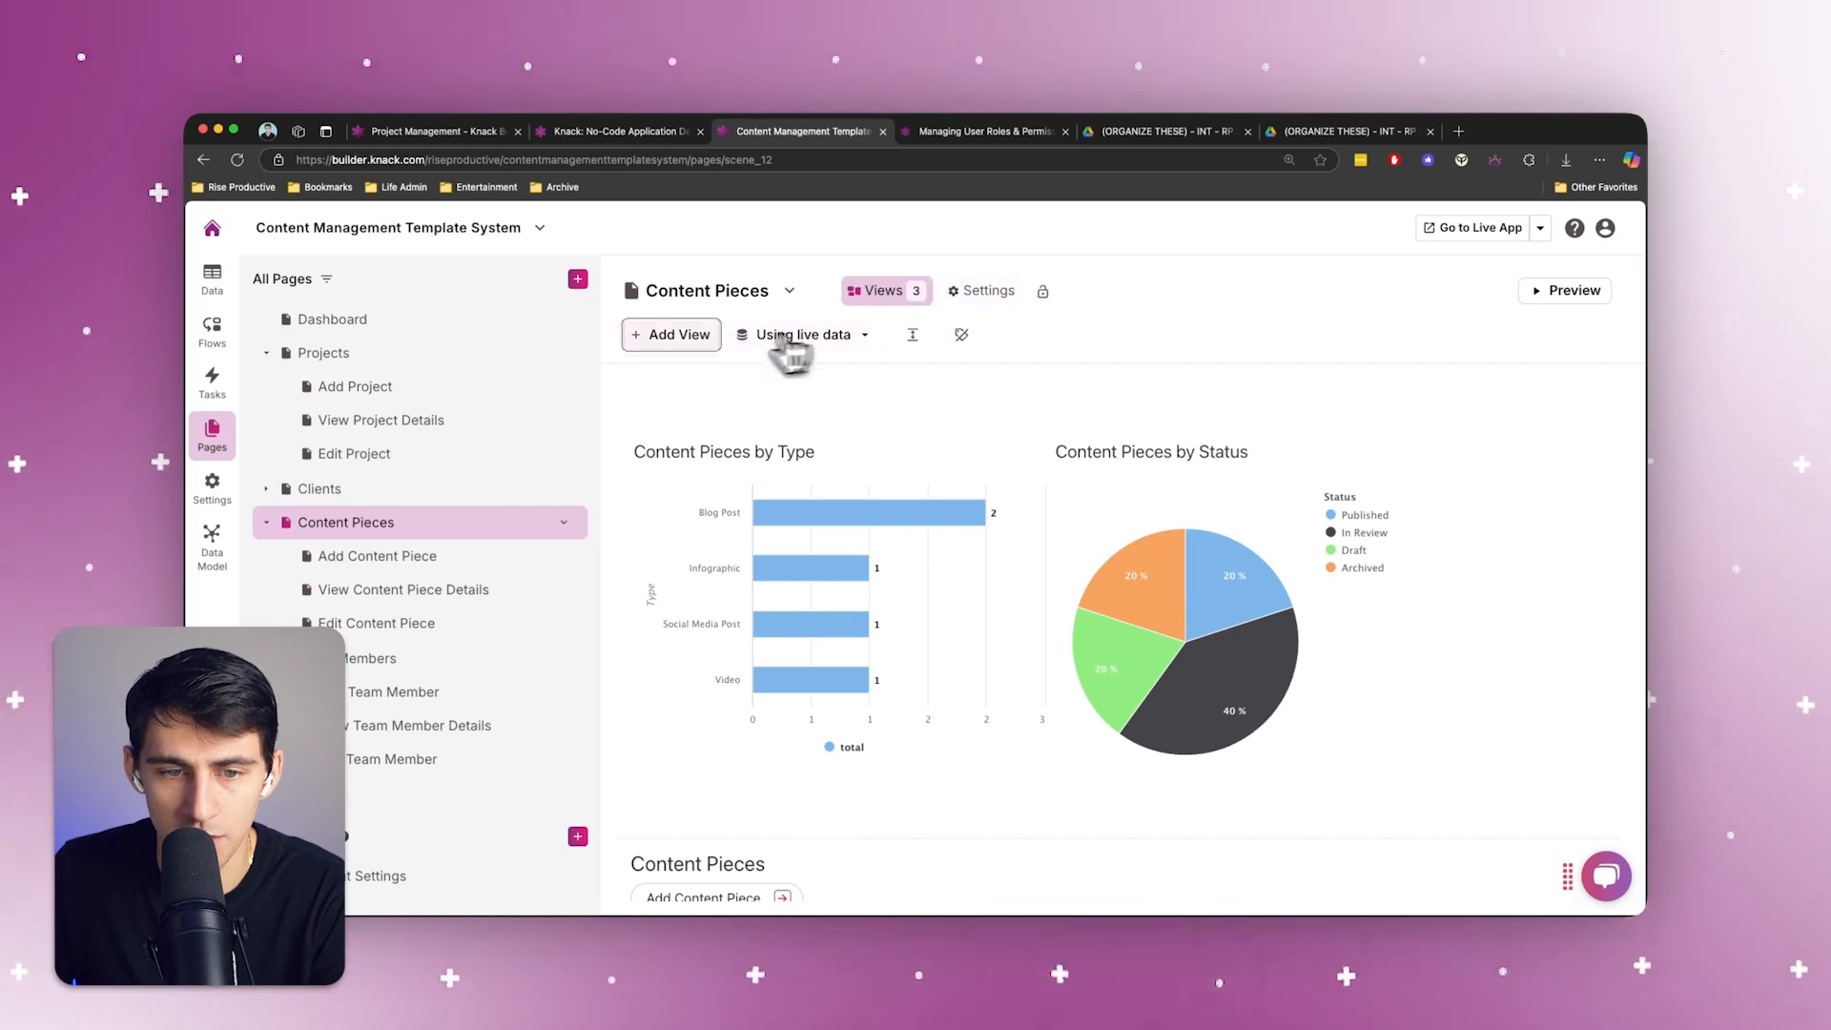
# Add a paragraph text field named "Content Summary" to the Content Pieces table
pyautogui.click(212, 278)
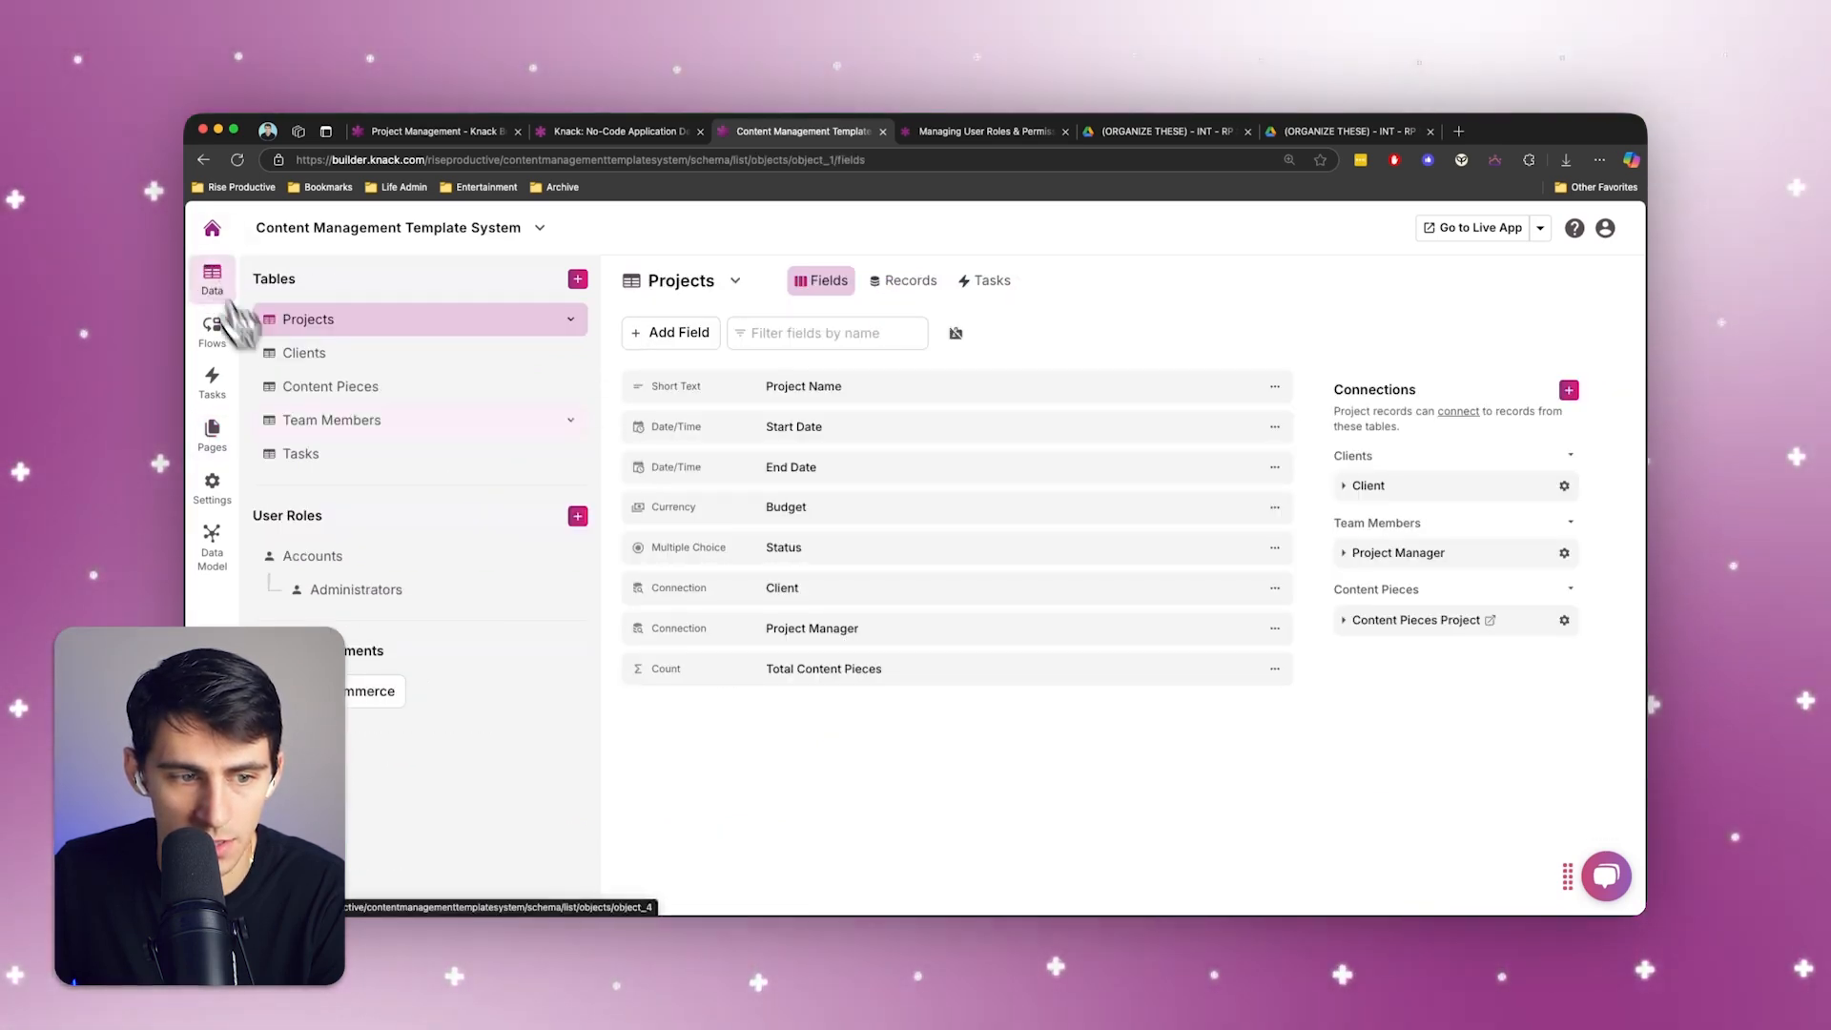
pyautogui.click(340, 400)
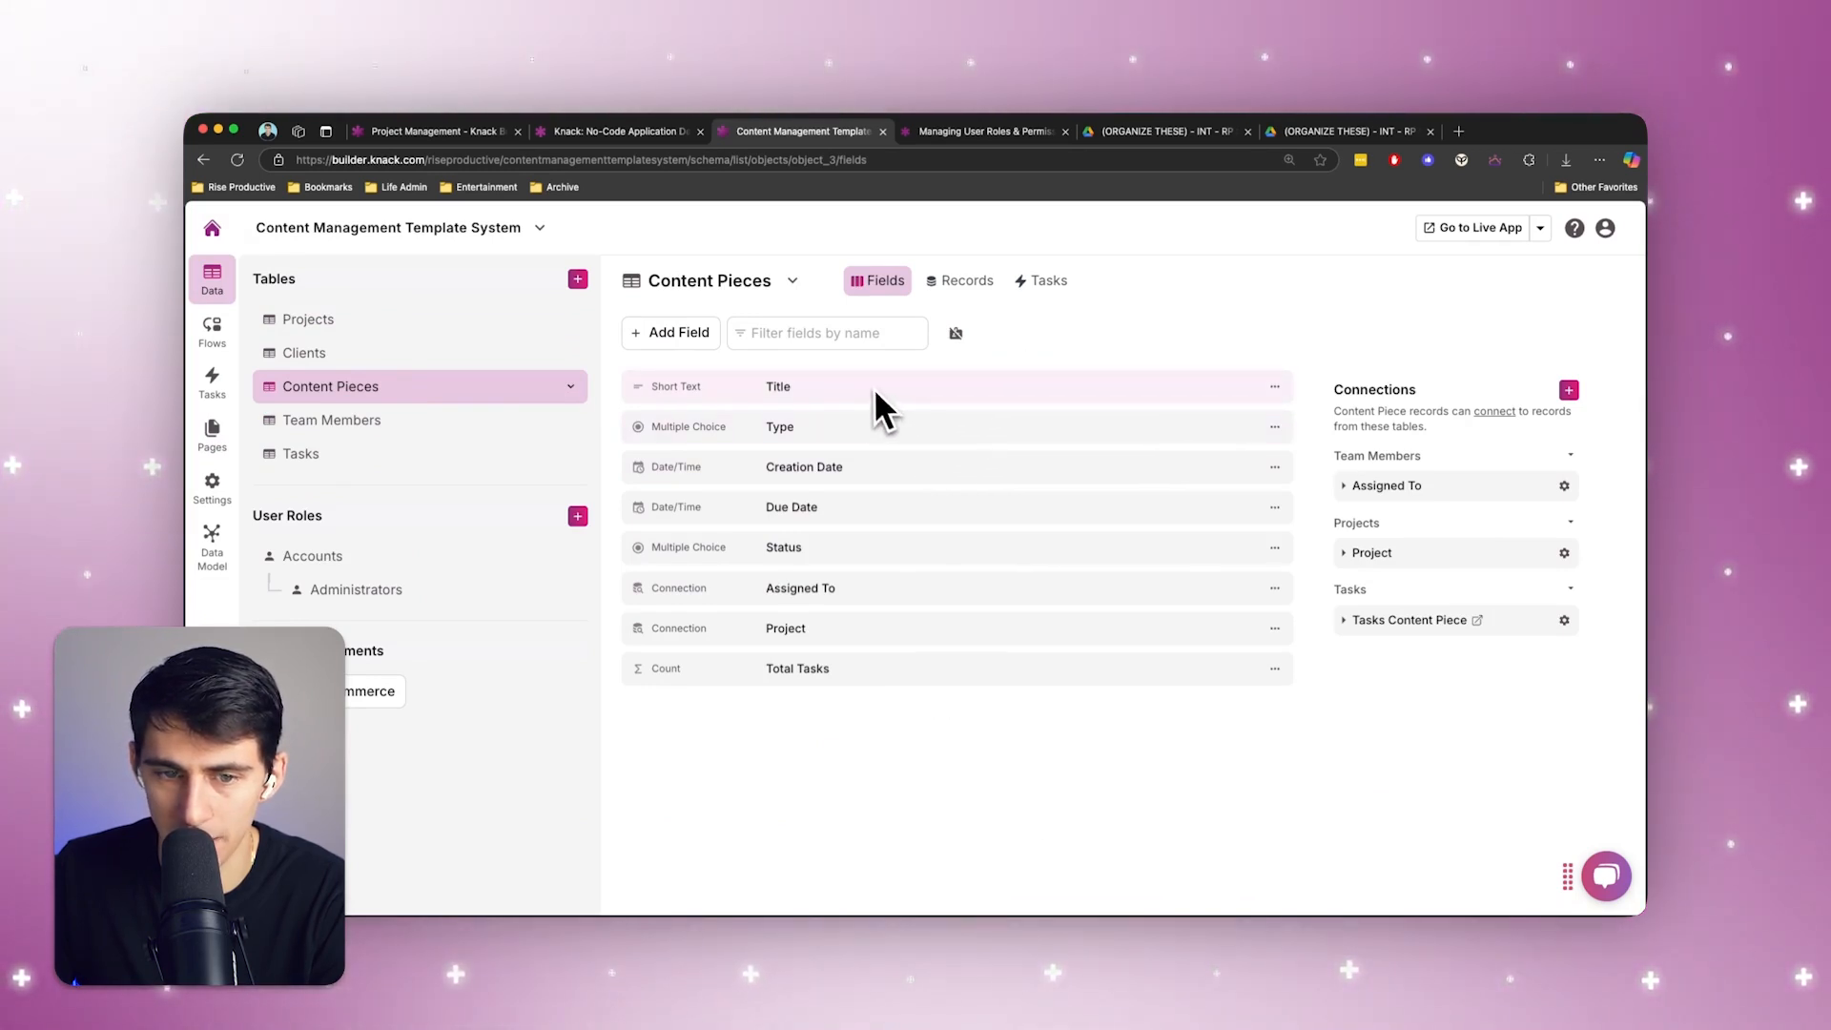
pyautogui.click(670, 331)
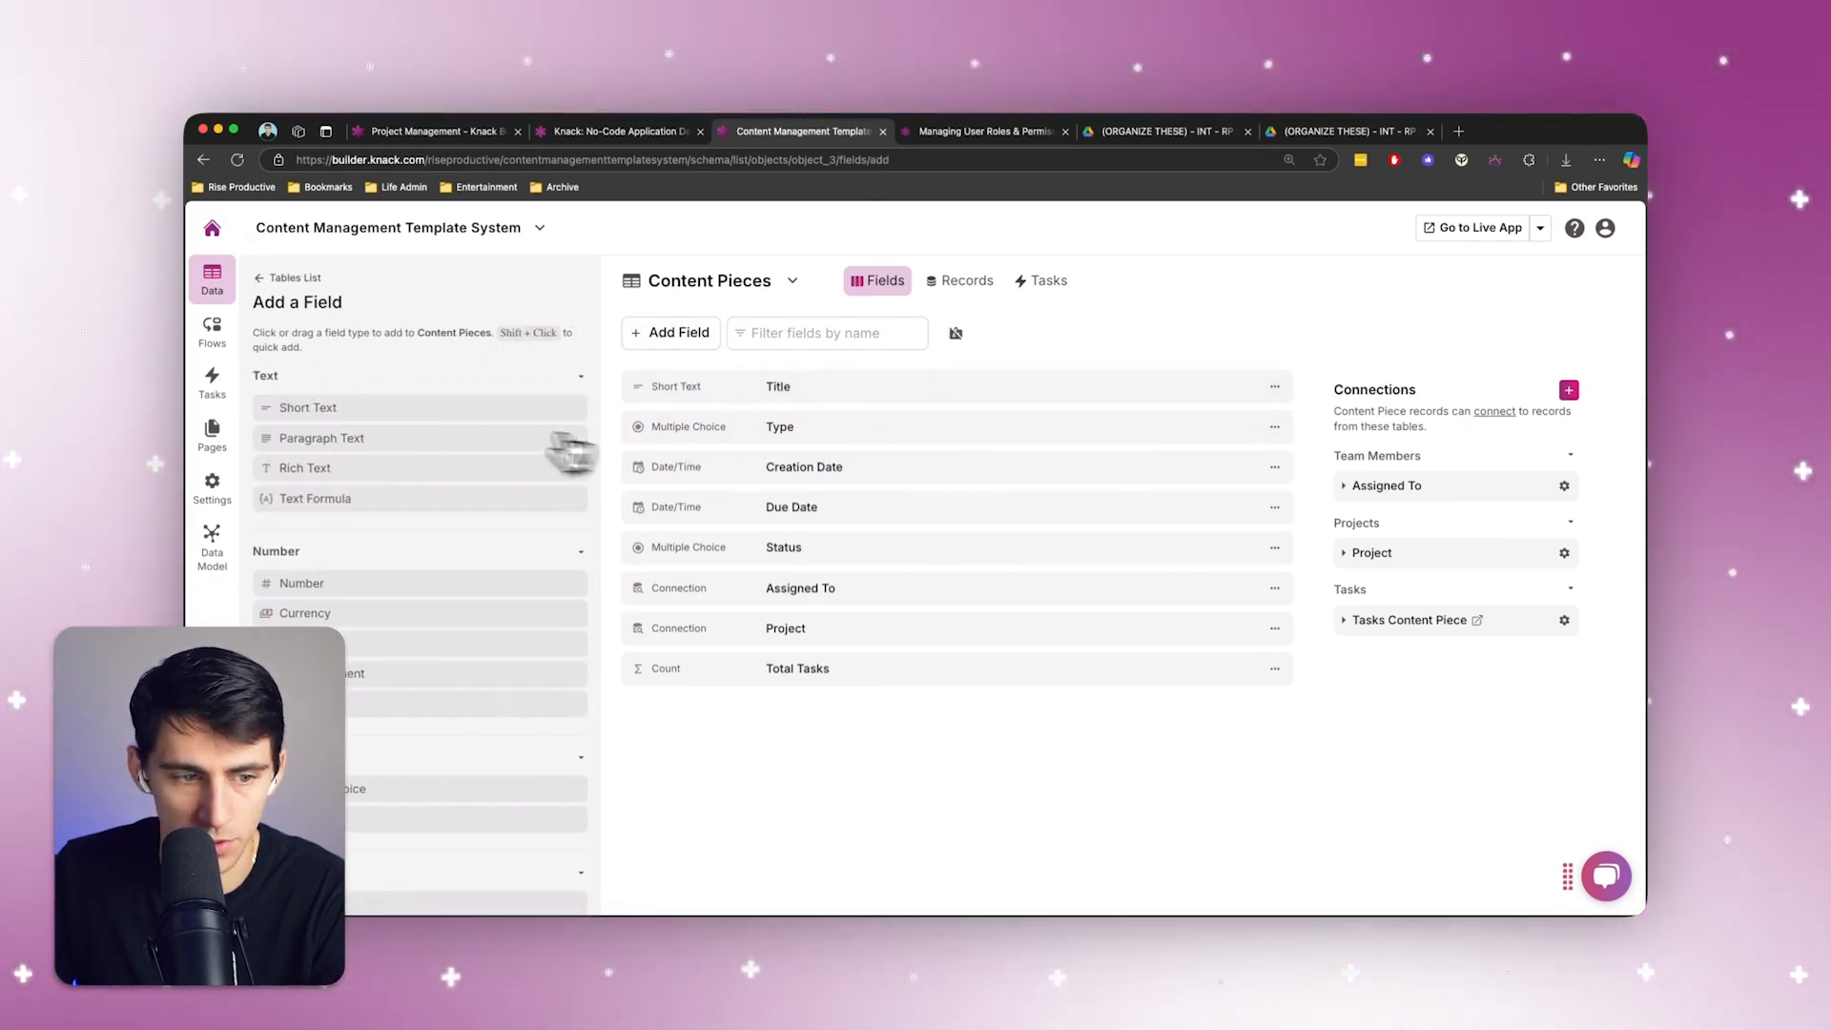
pyautogui.click(324, 437)
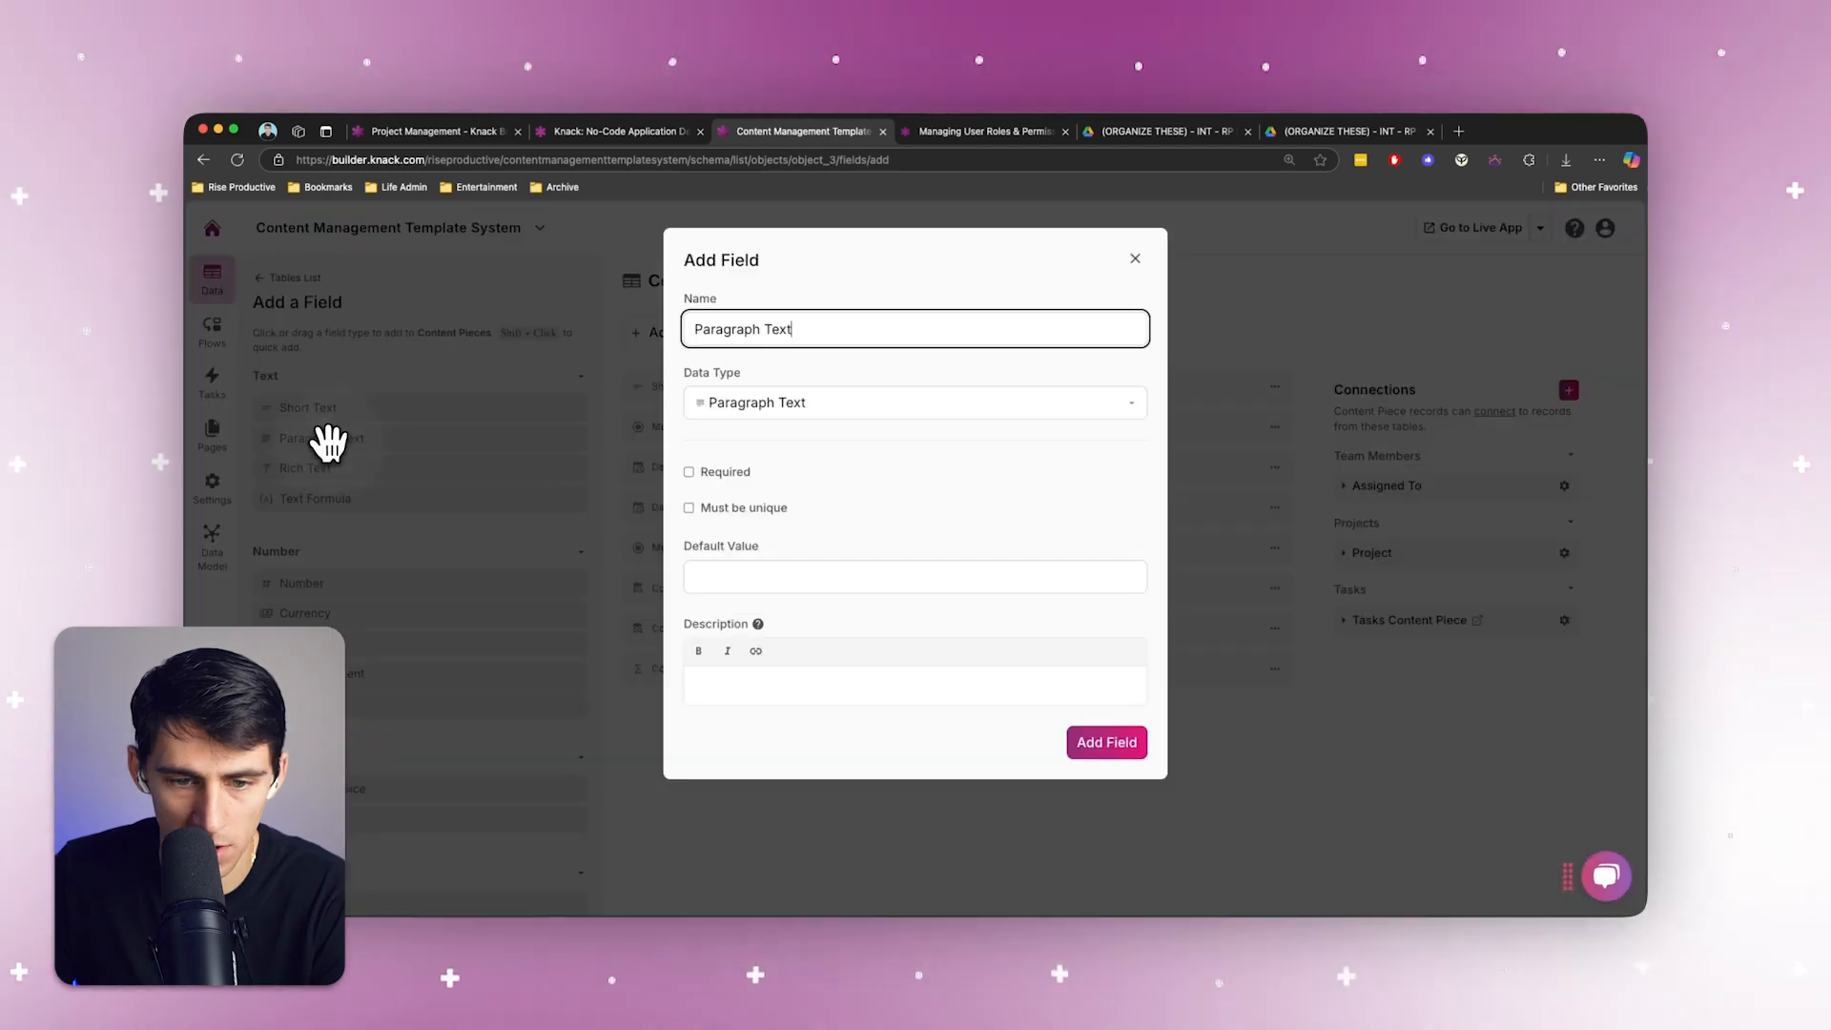
pyautogui.hotkey('ctrl', 'a')
pyautogui.press('BackSpace')
pyautogui.write('Cont')
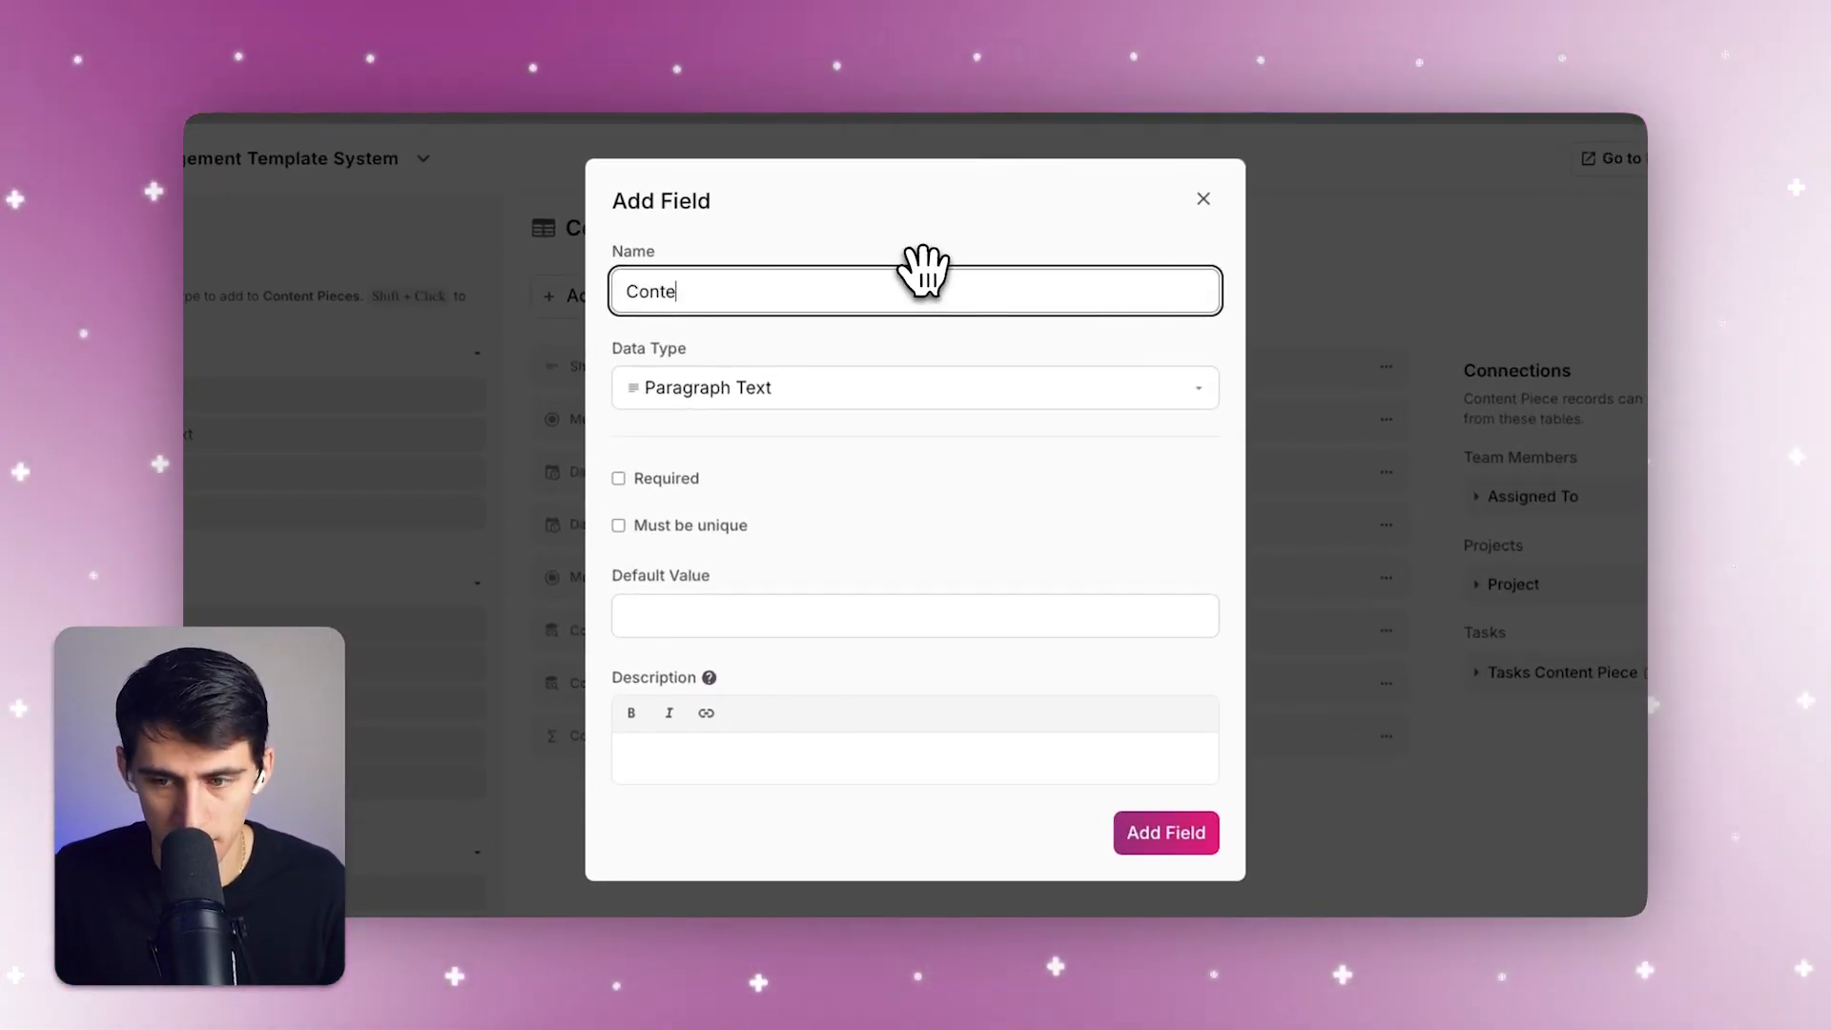
pyautogui.write('ent Summary')
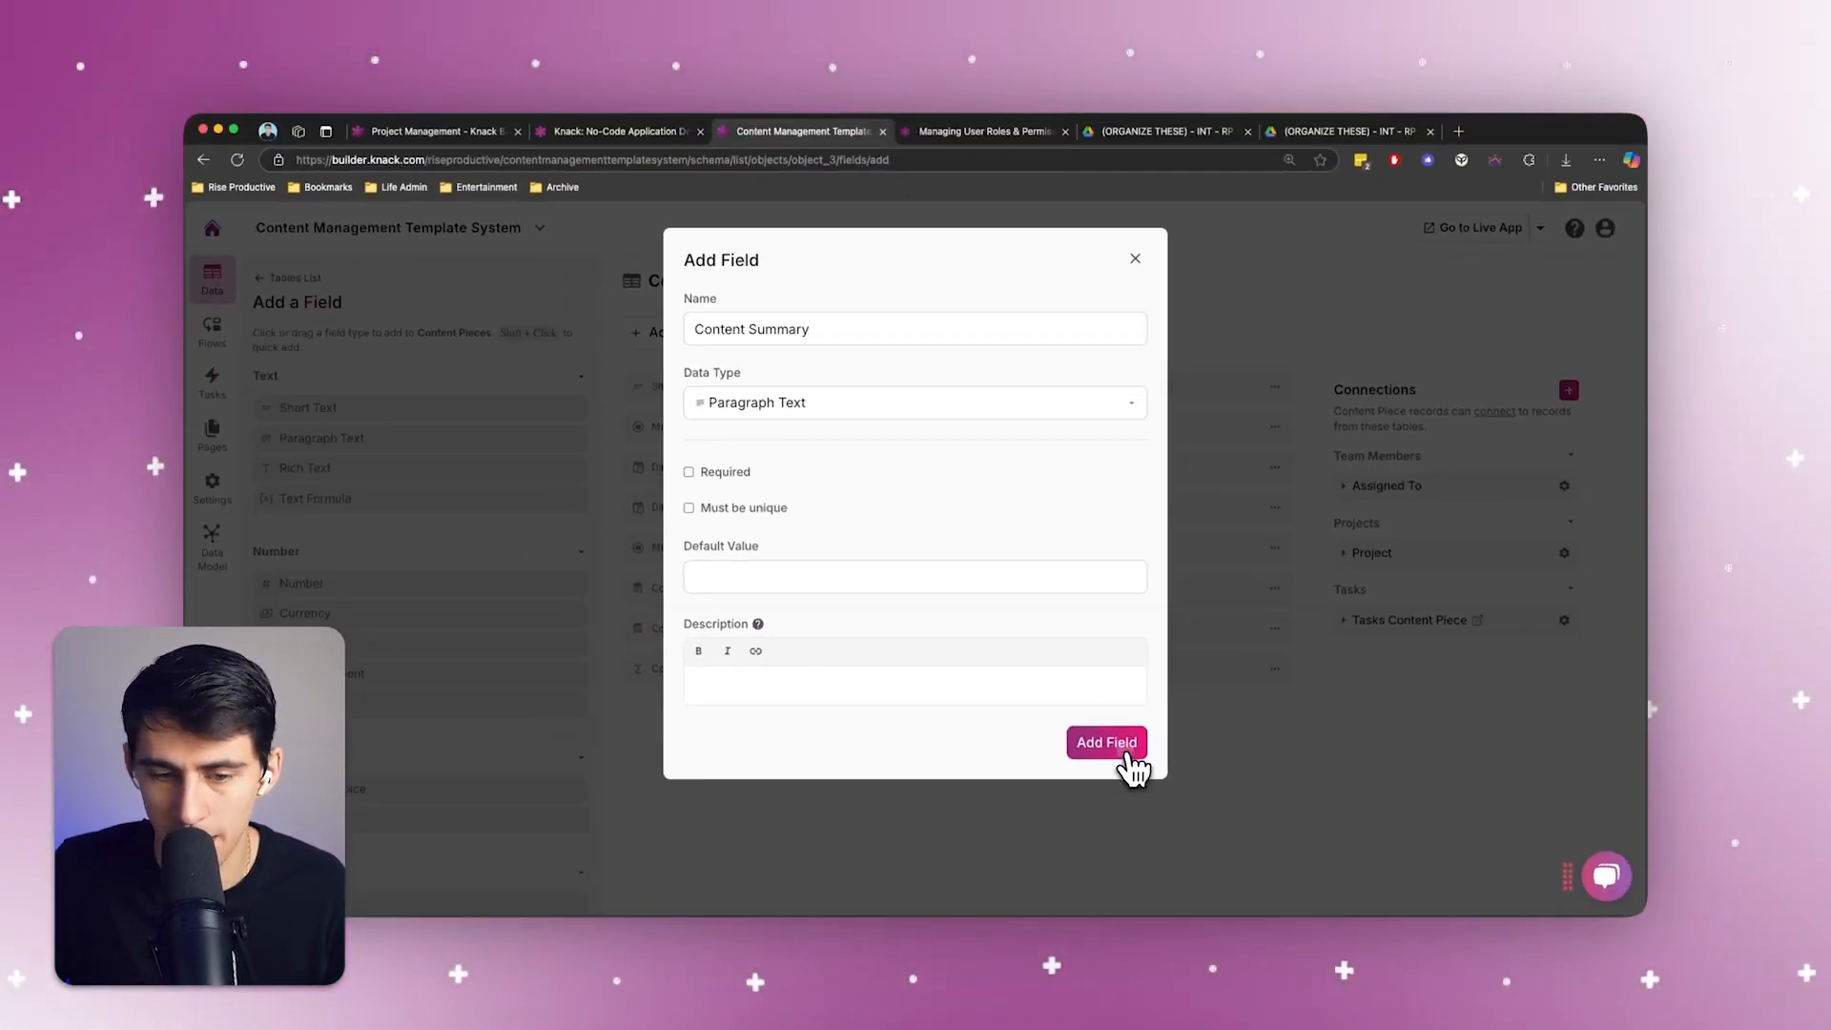
pyautogui.click(1166, 833)
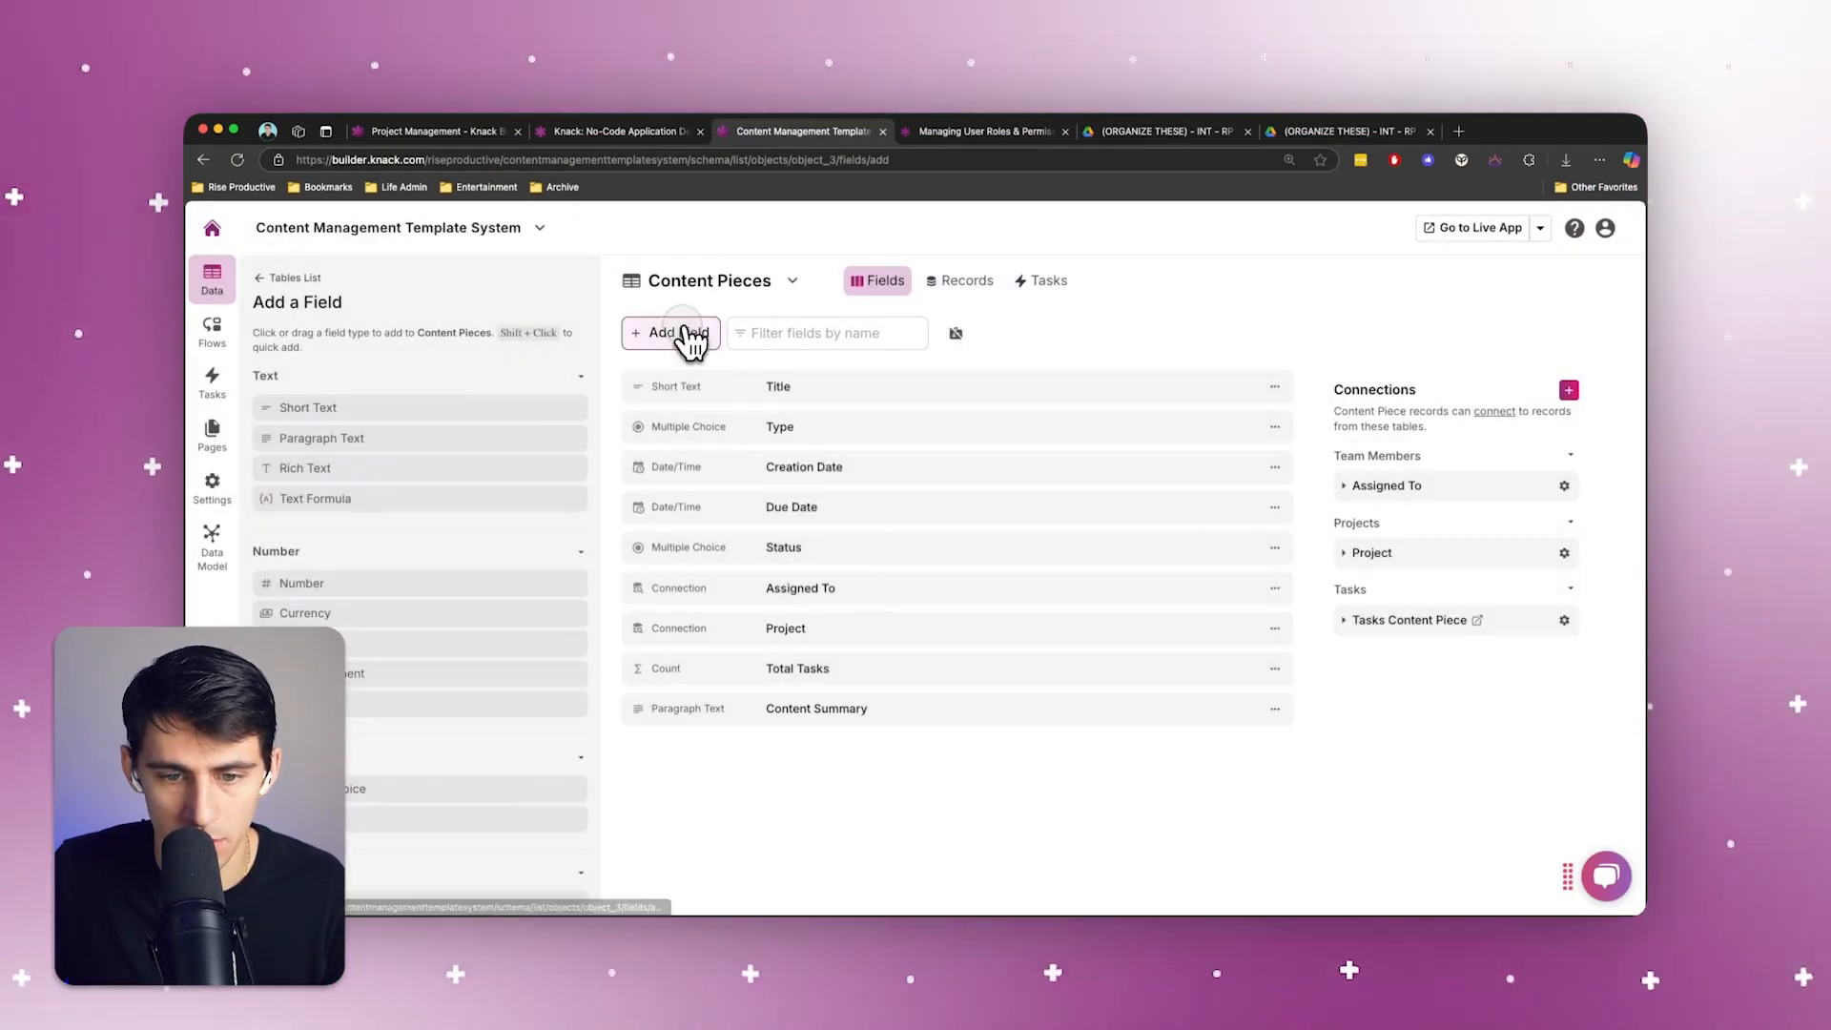
# Add another paragraph text field named "Content Ideas Expanded" to the Content Pieces table
pyautogui.click(692, 336)
pyautogui.hotkey('ctrl', 'a')
pyautogui.press('BackSpace')
pyautogui.write('C')
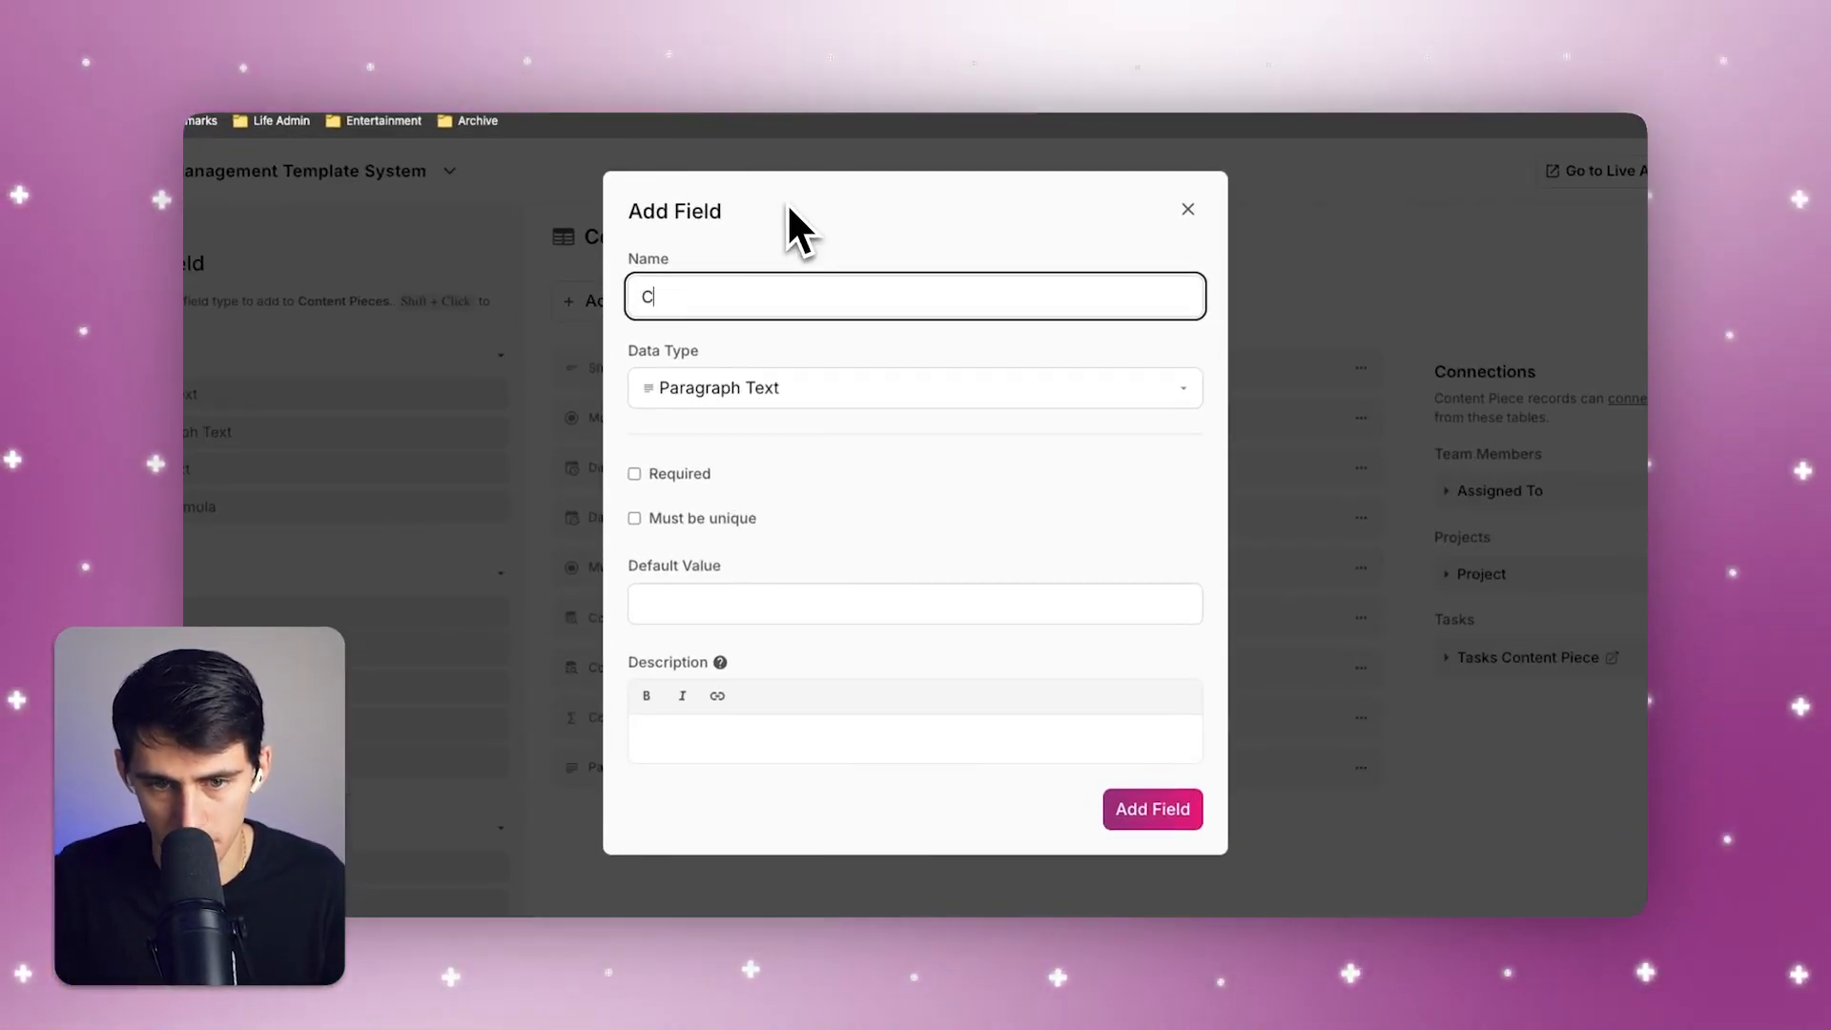
pyautogui.write('ontent IDea')
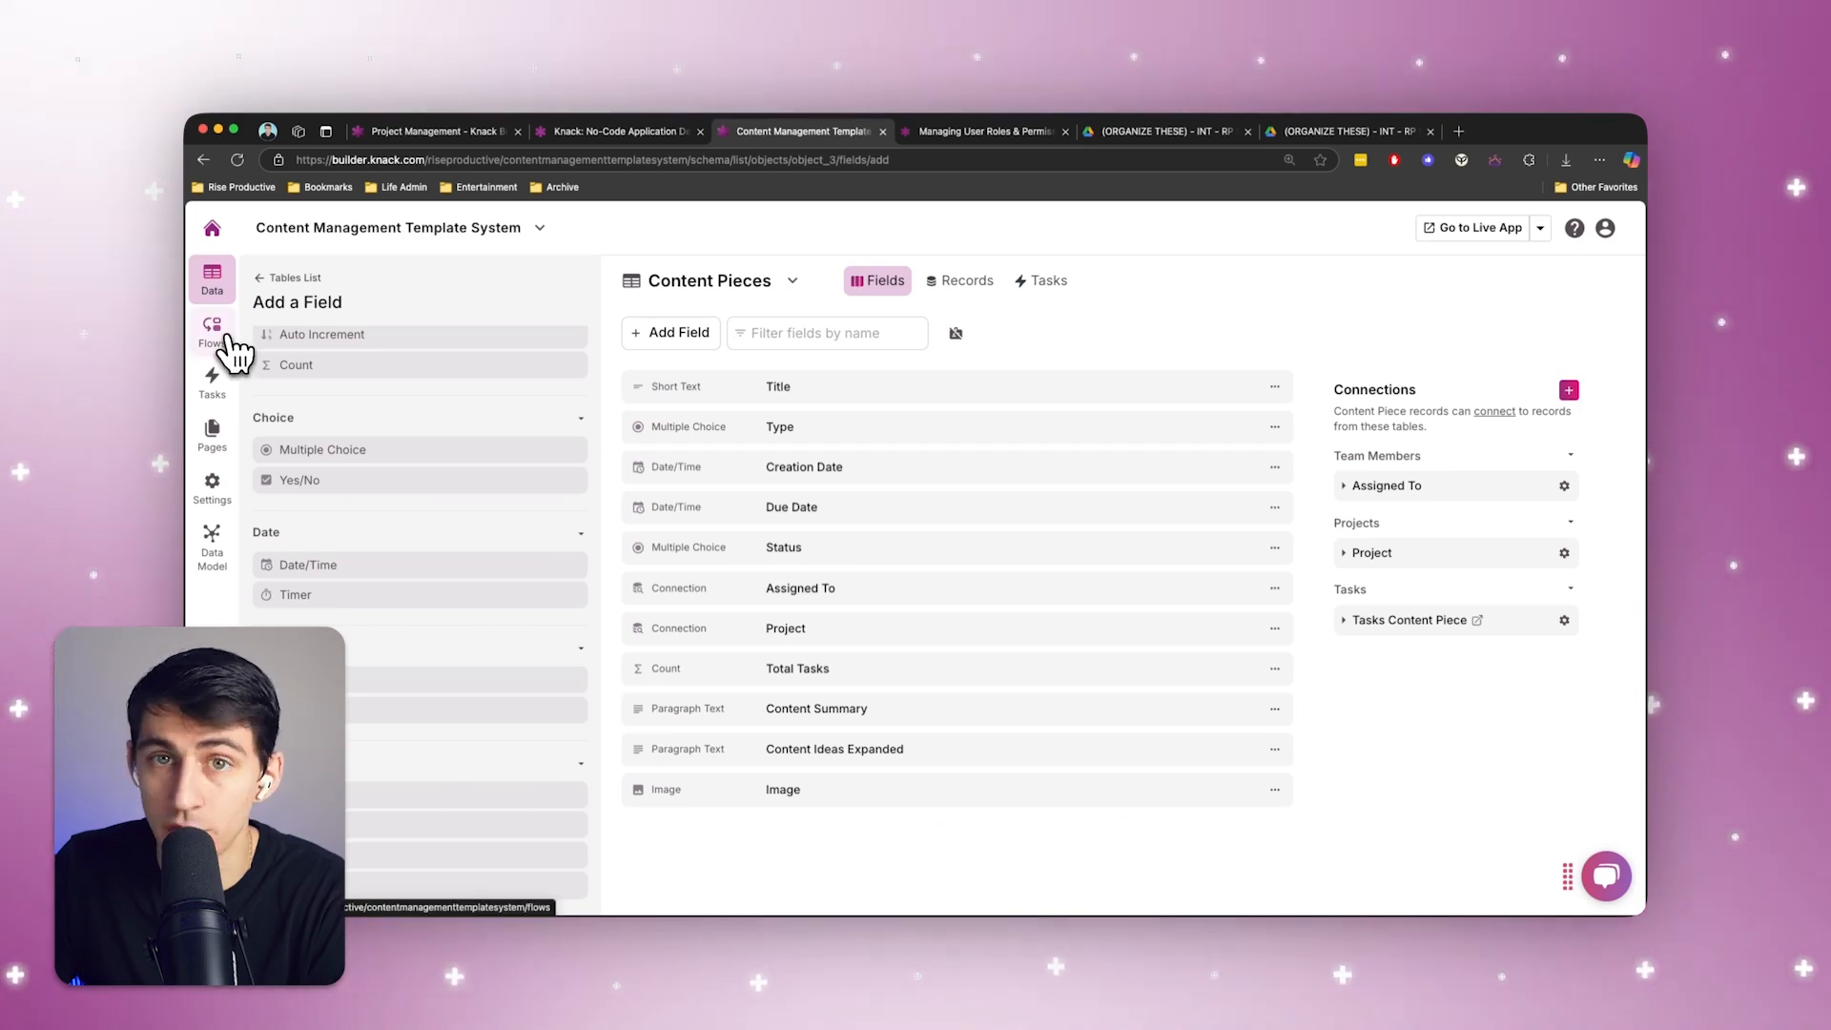
# Create a new flow and name it "Ideate & Create More Ideas & Image Based on New Content Idea"
pyautogui.click(227, 339)
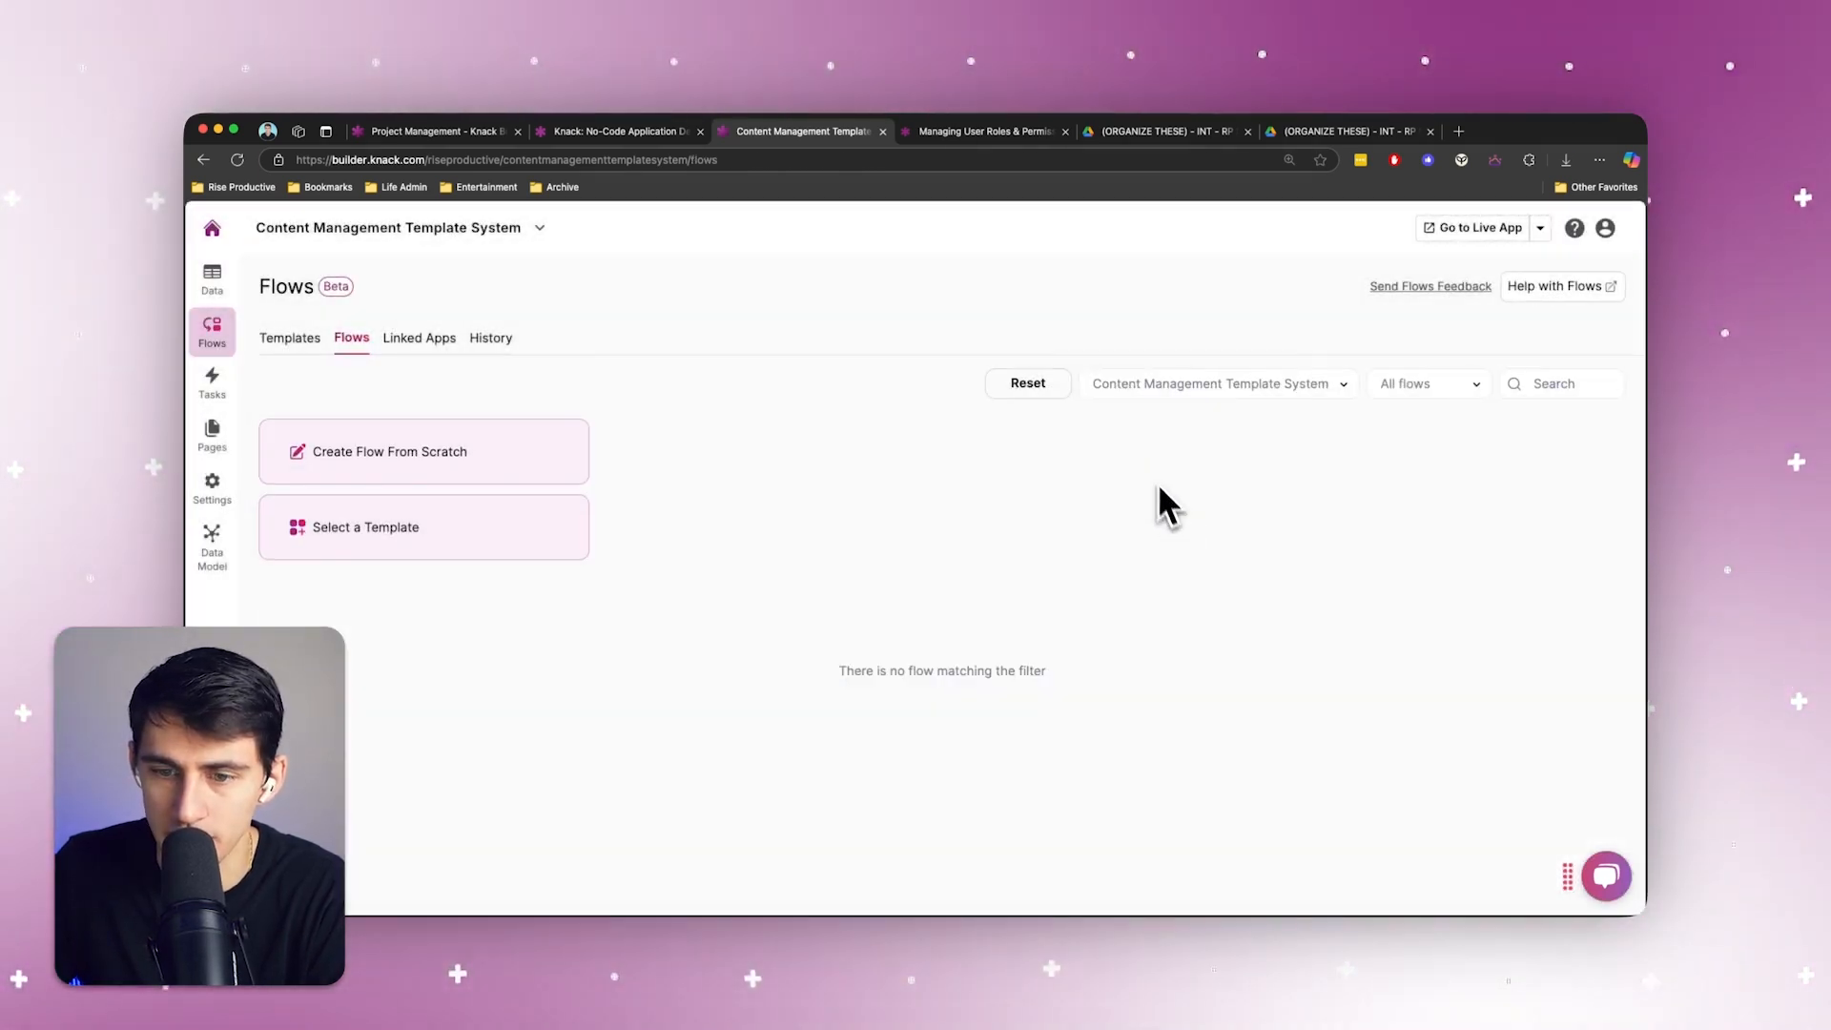
pyautogui.click(543, 461)
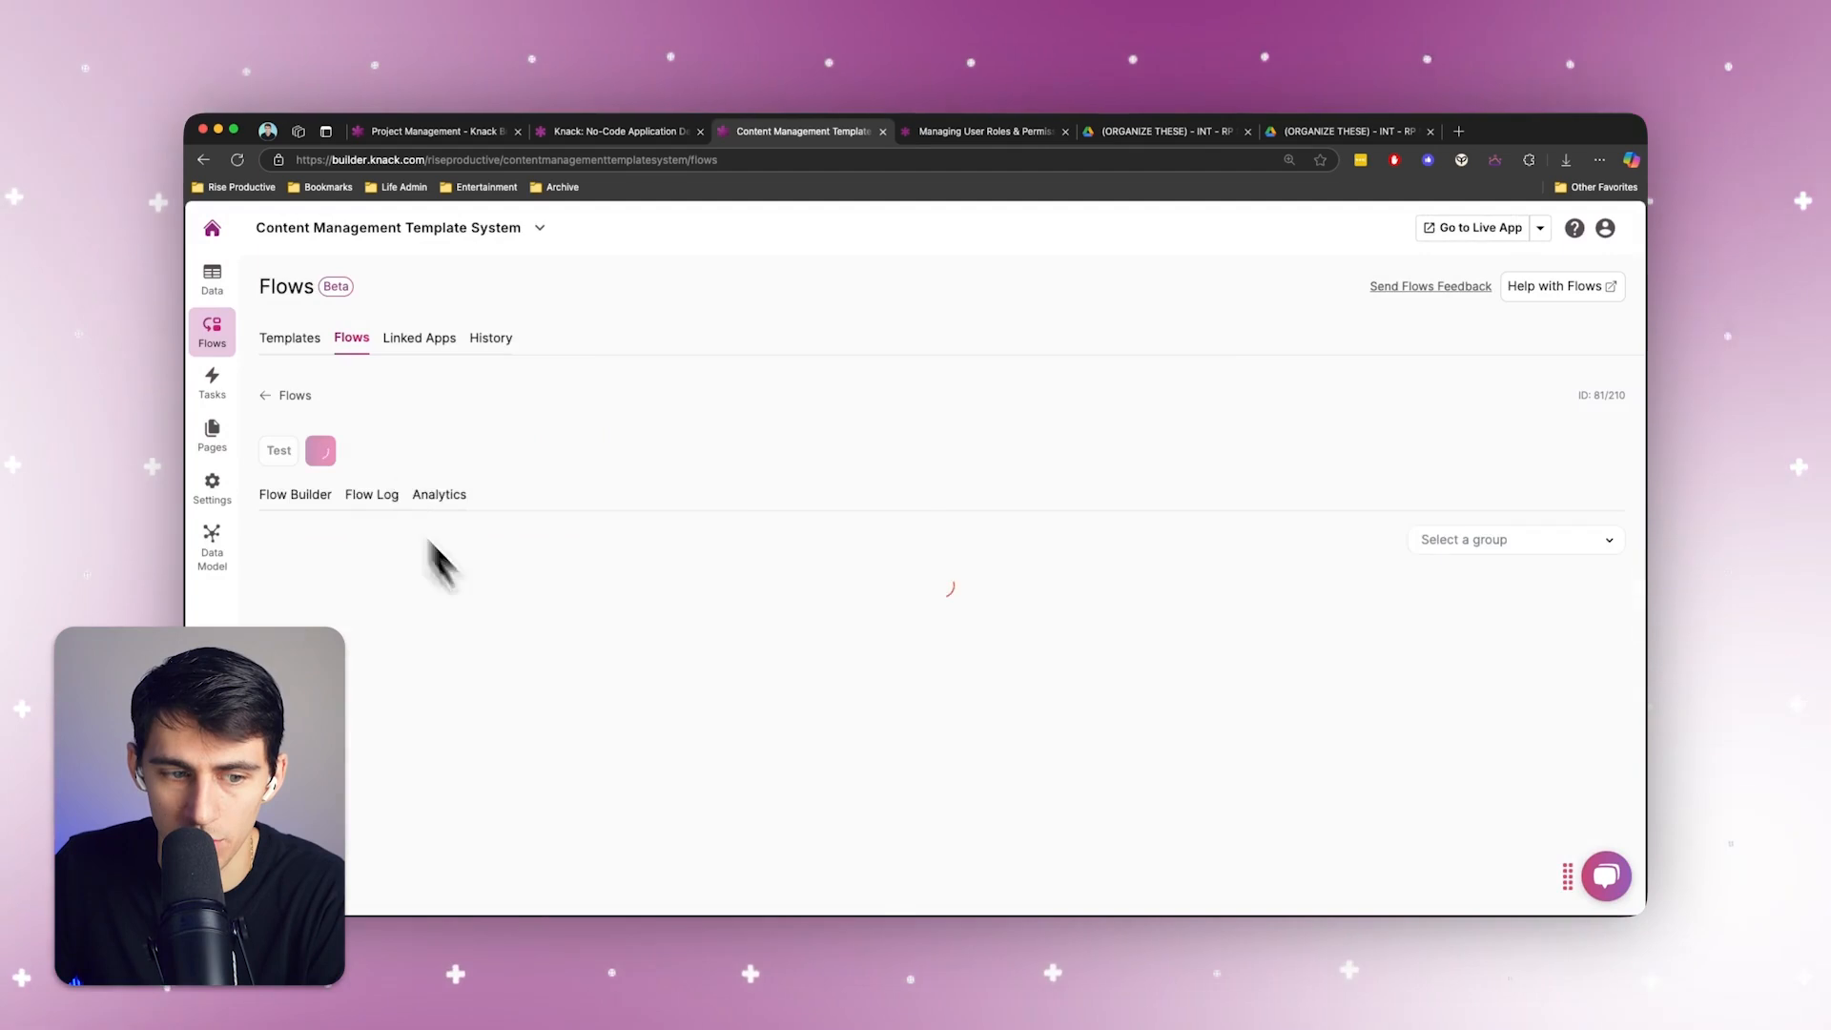
pyautogui.click(456, 450)
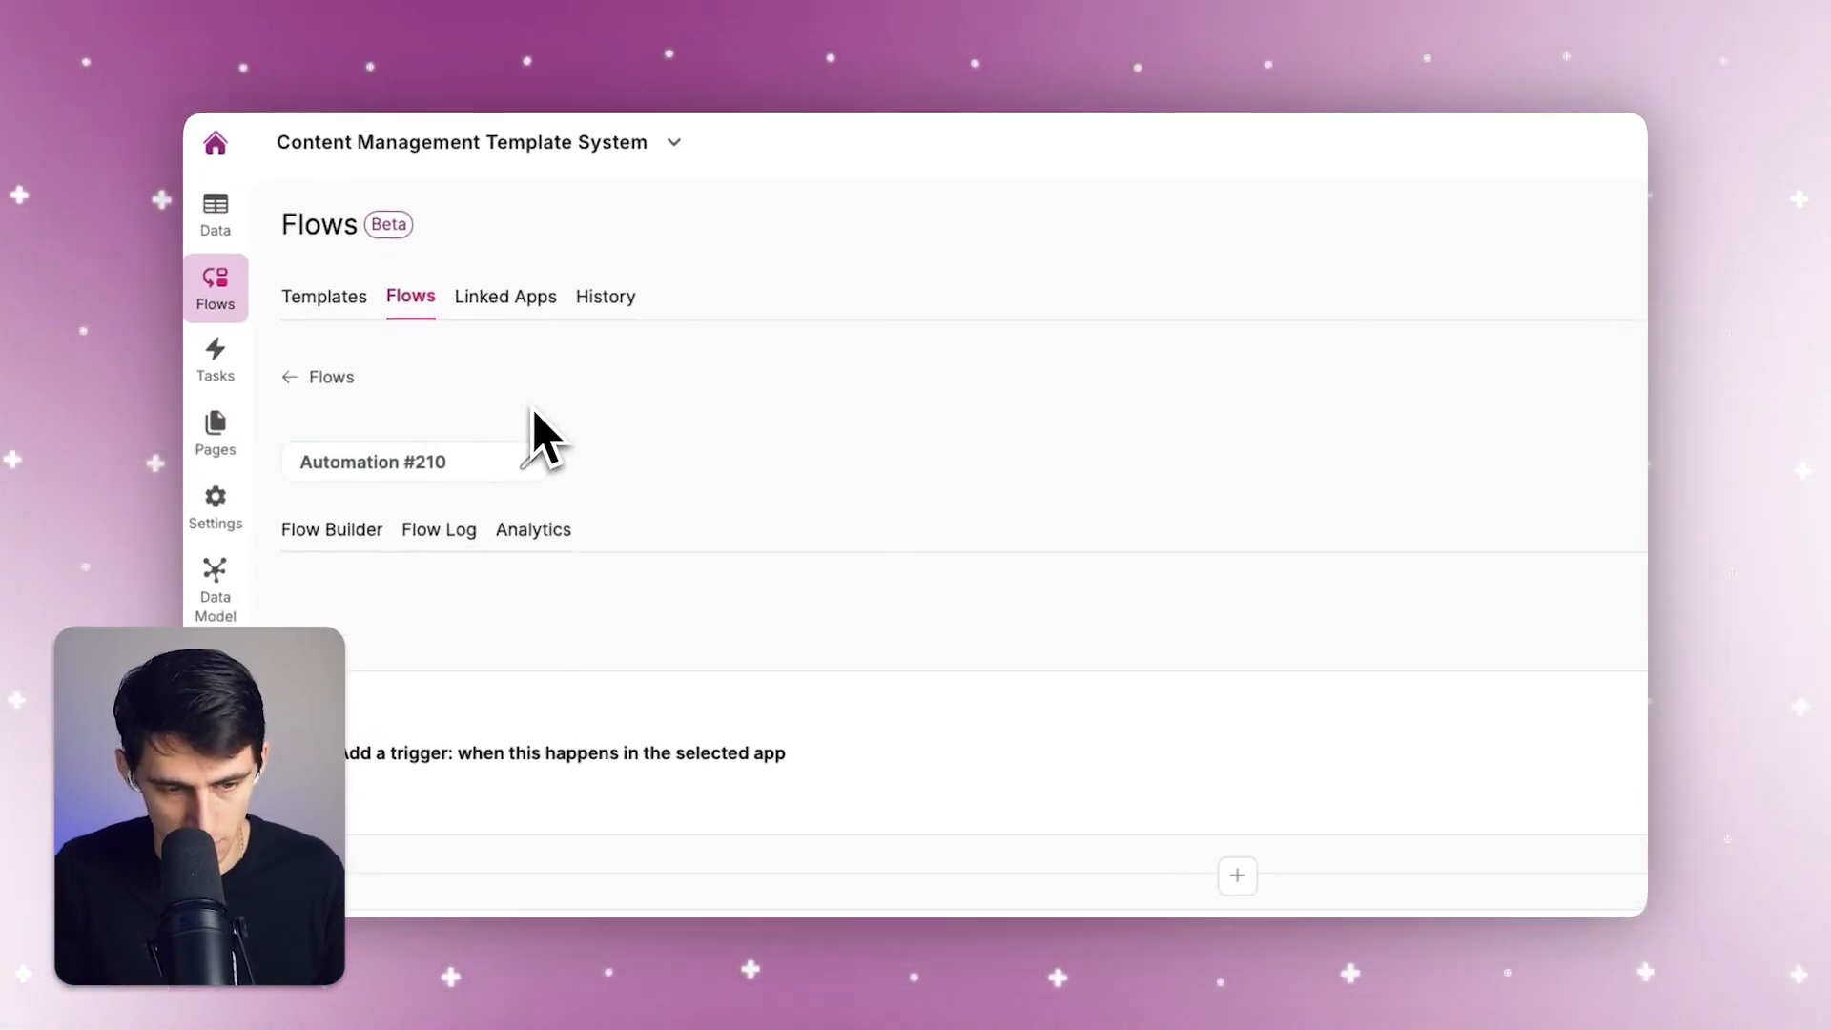
pyautogui.write('Ideat')
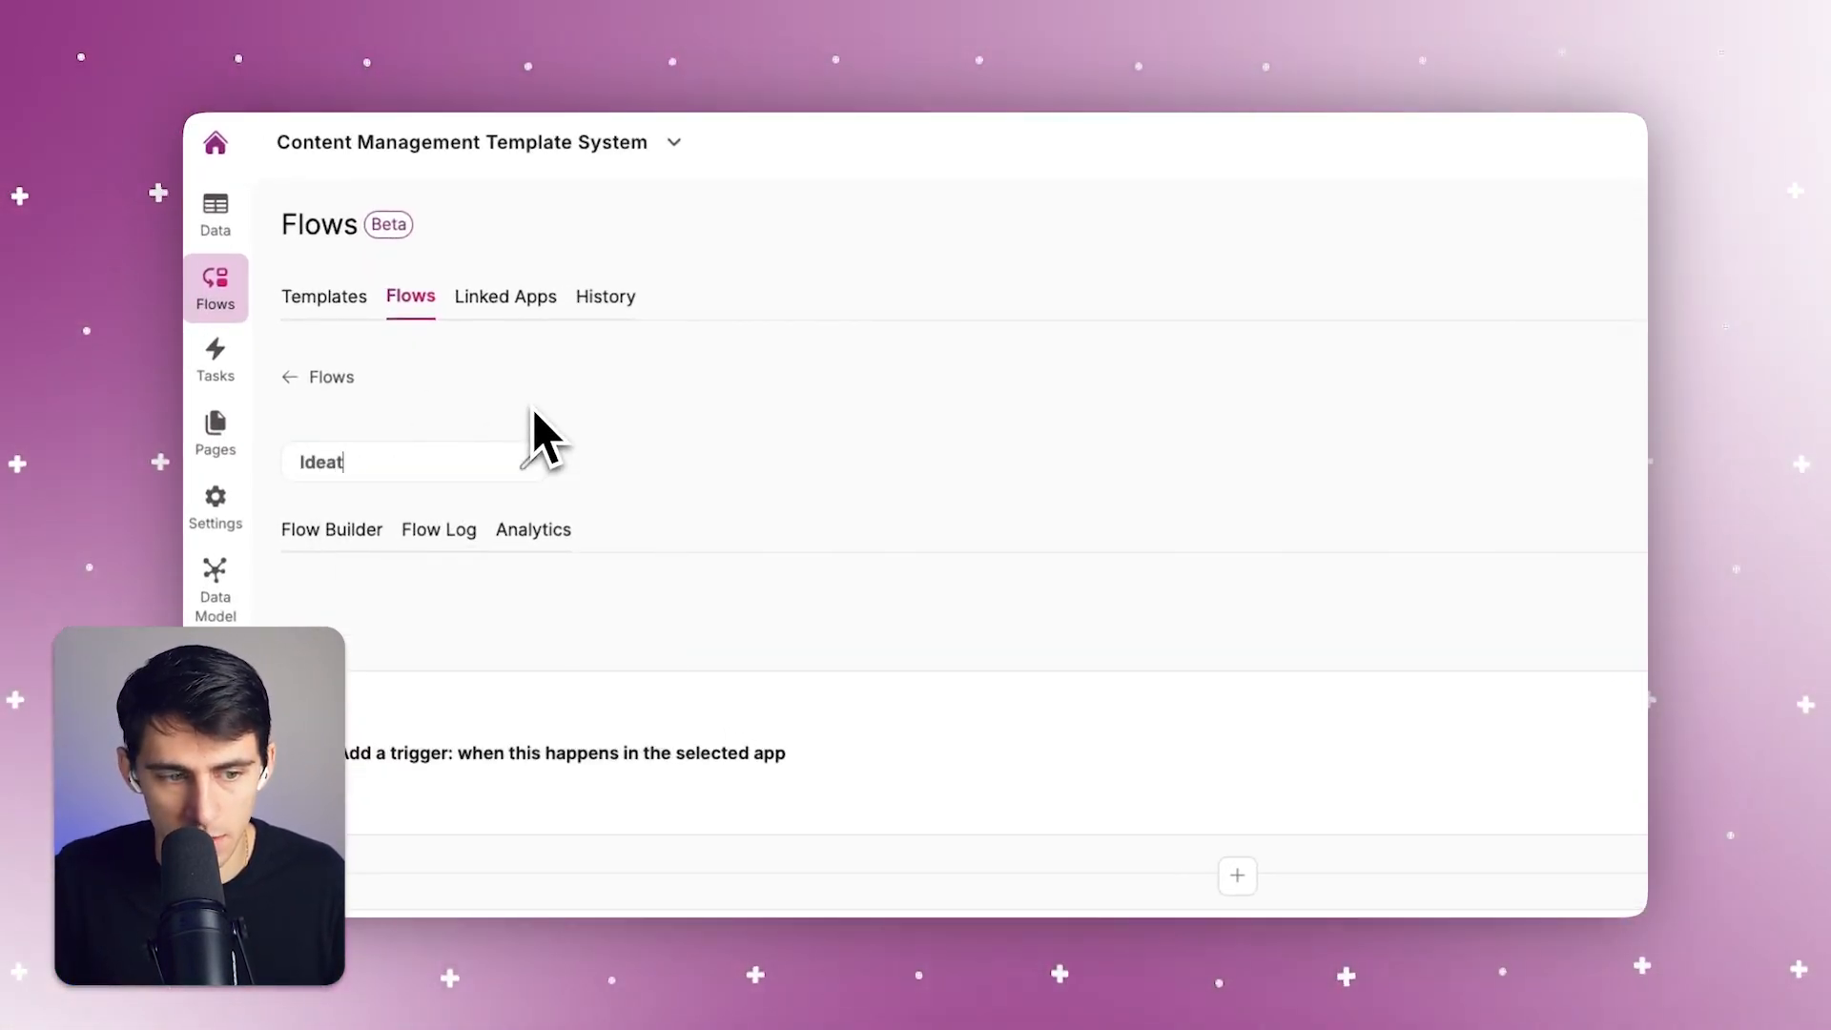
pyautogui.write('e & Create M')
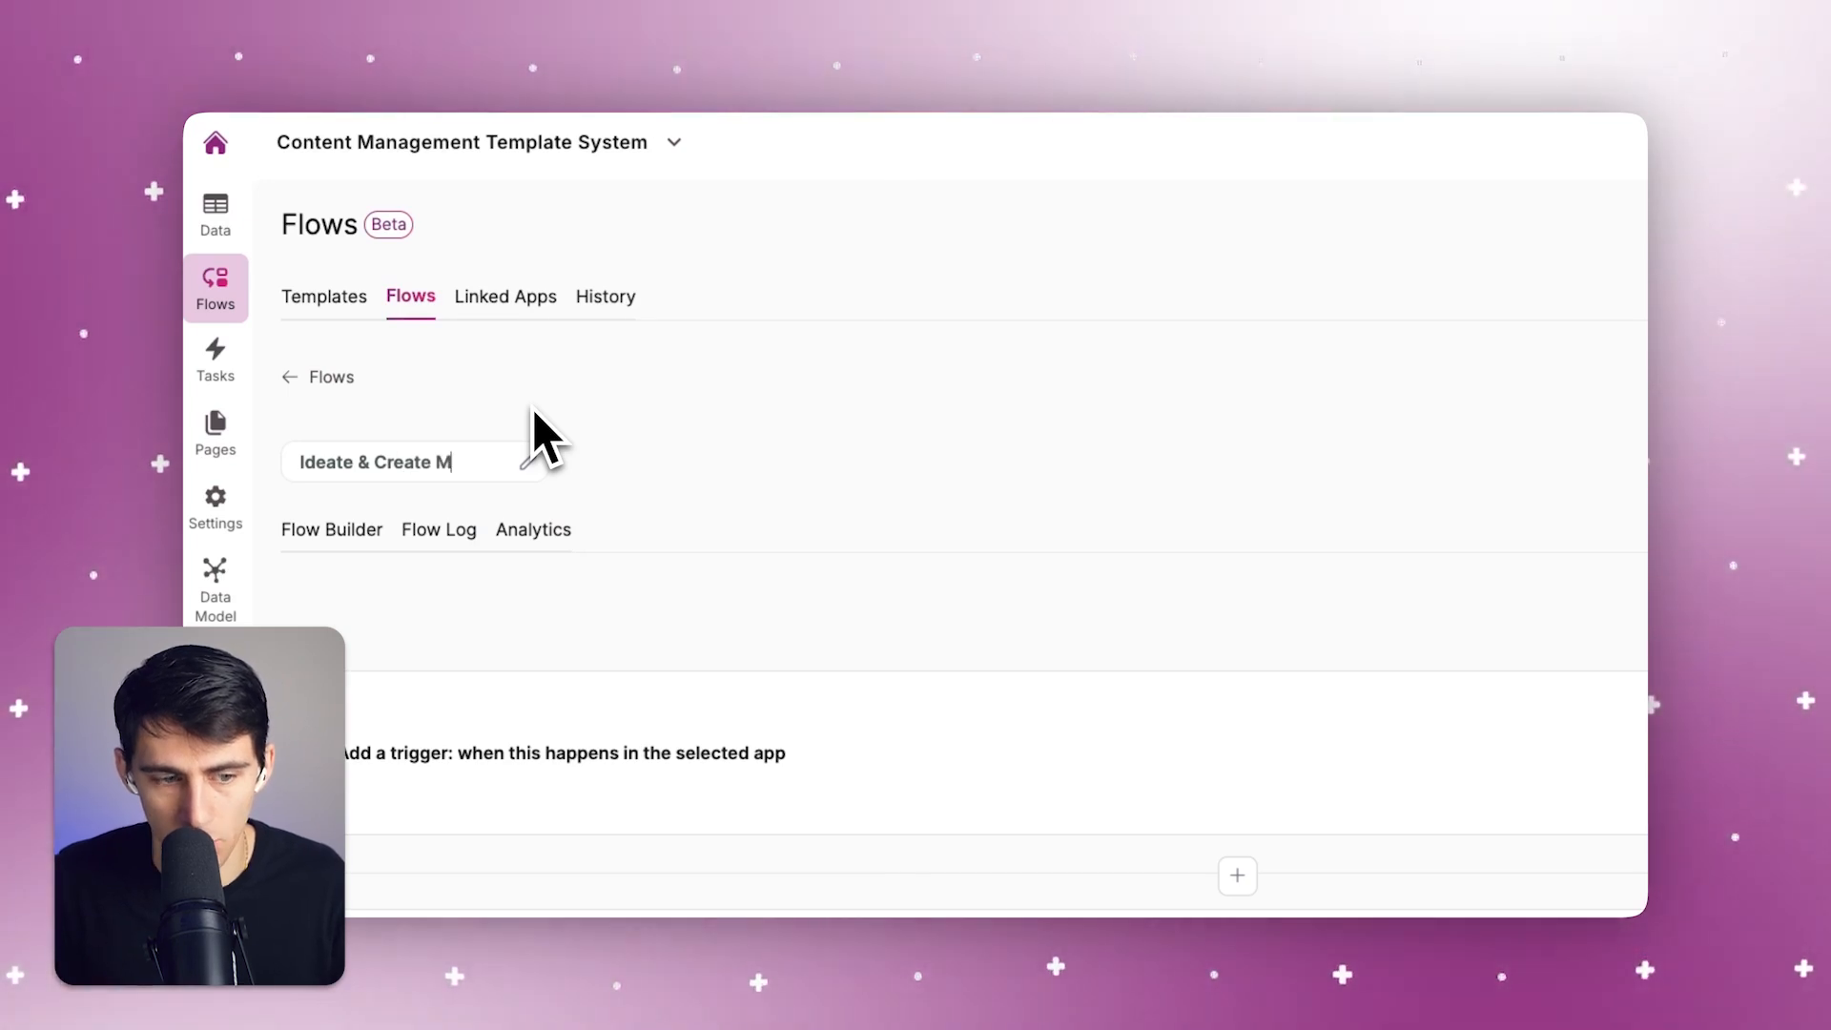
pyautogui.write('ore Ideas & Image Base')
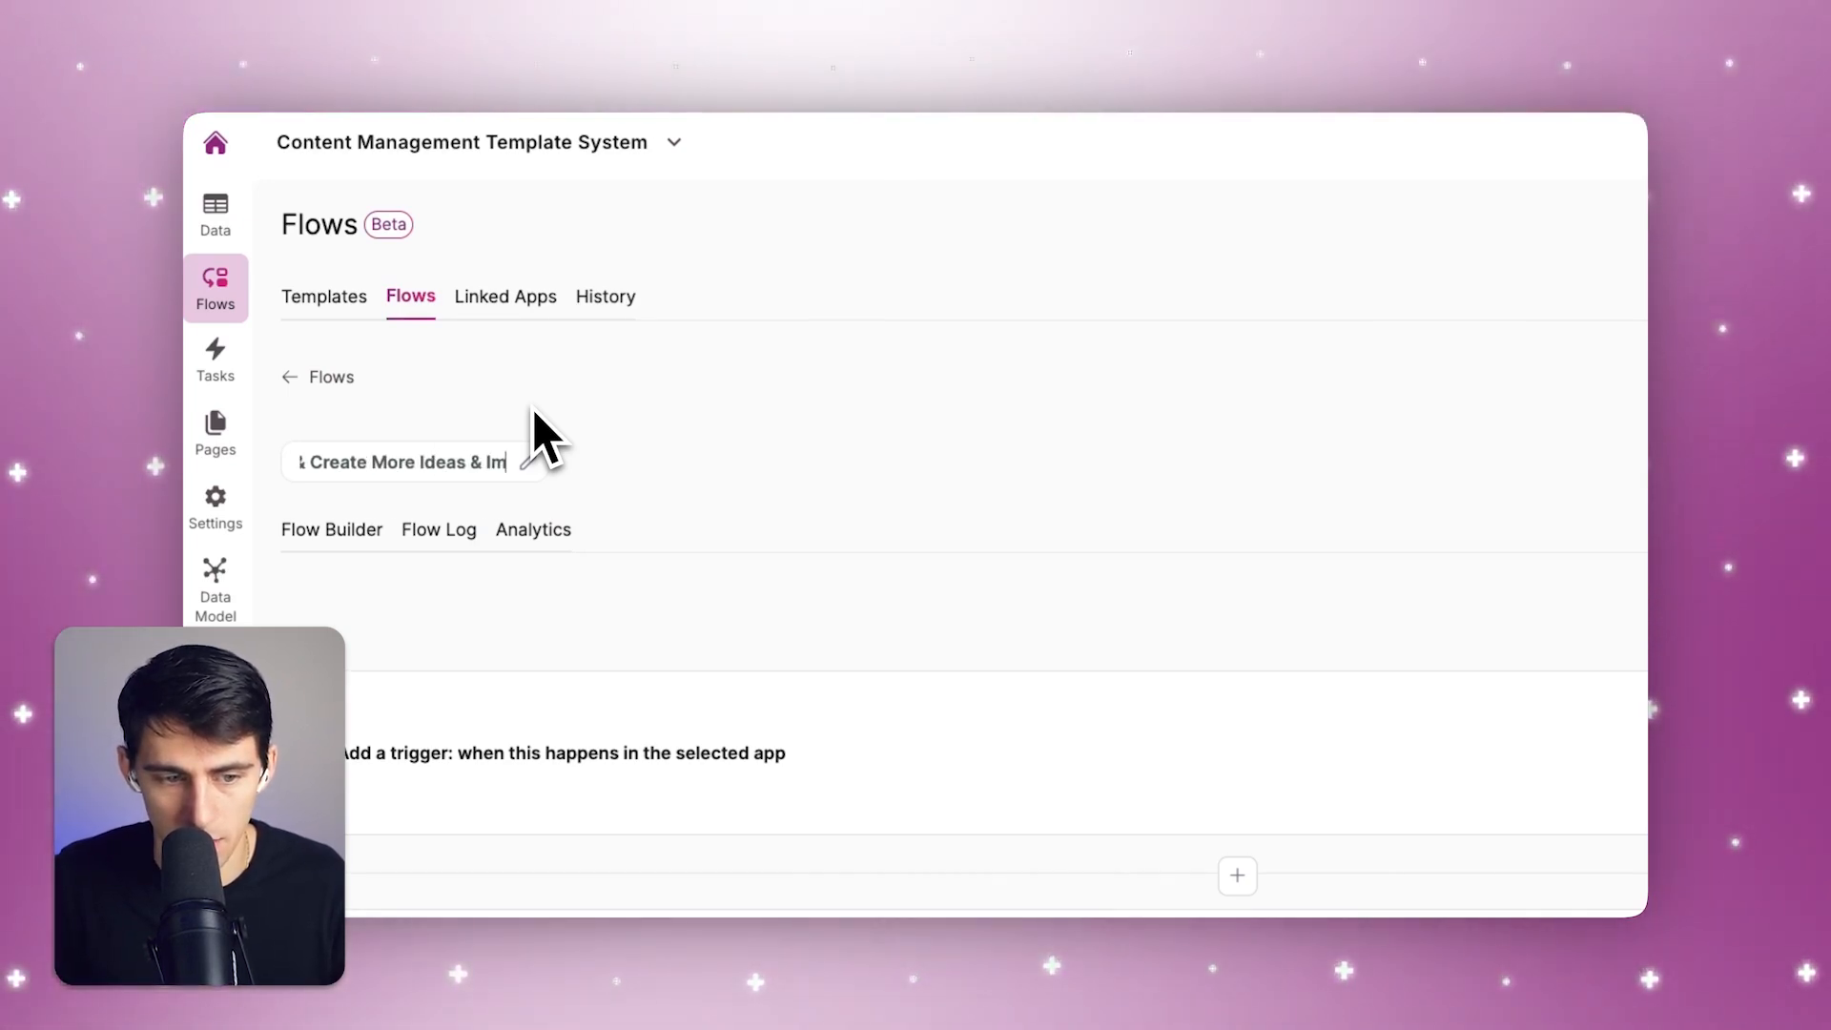
pyautogui.write('d on New Content Idea')
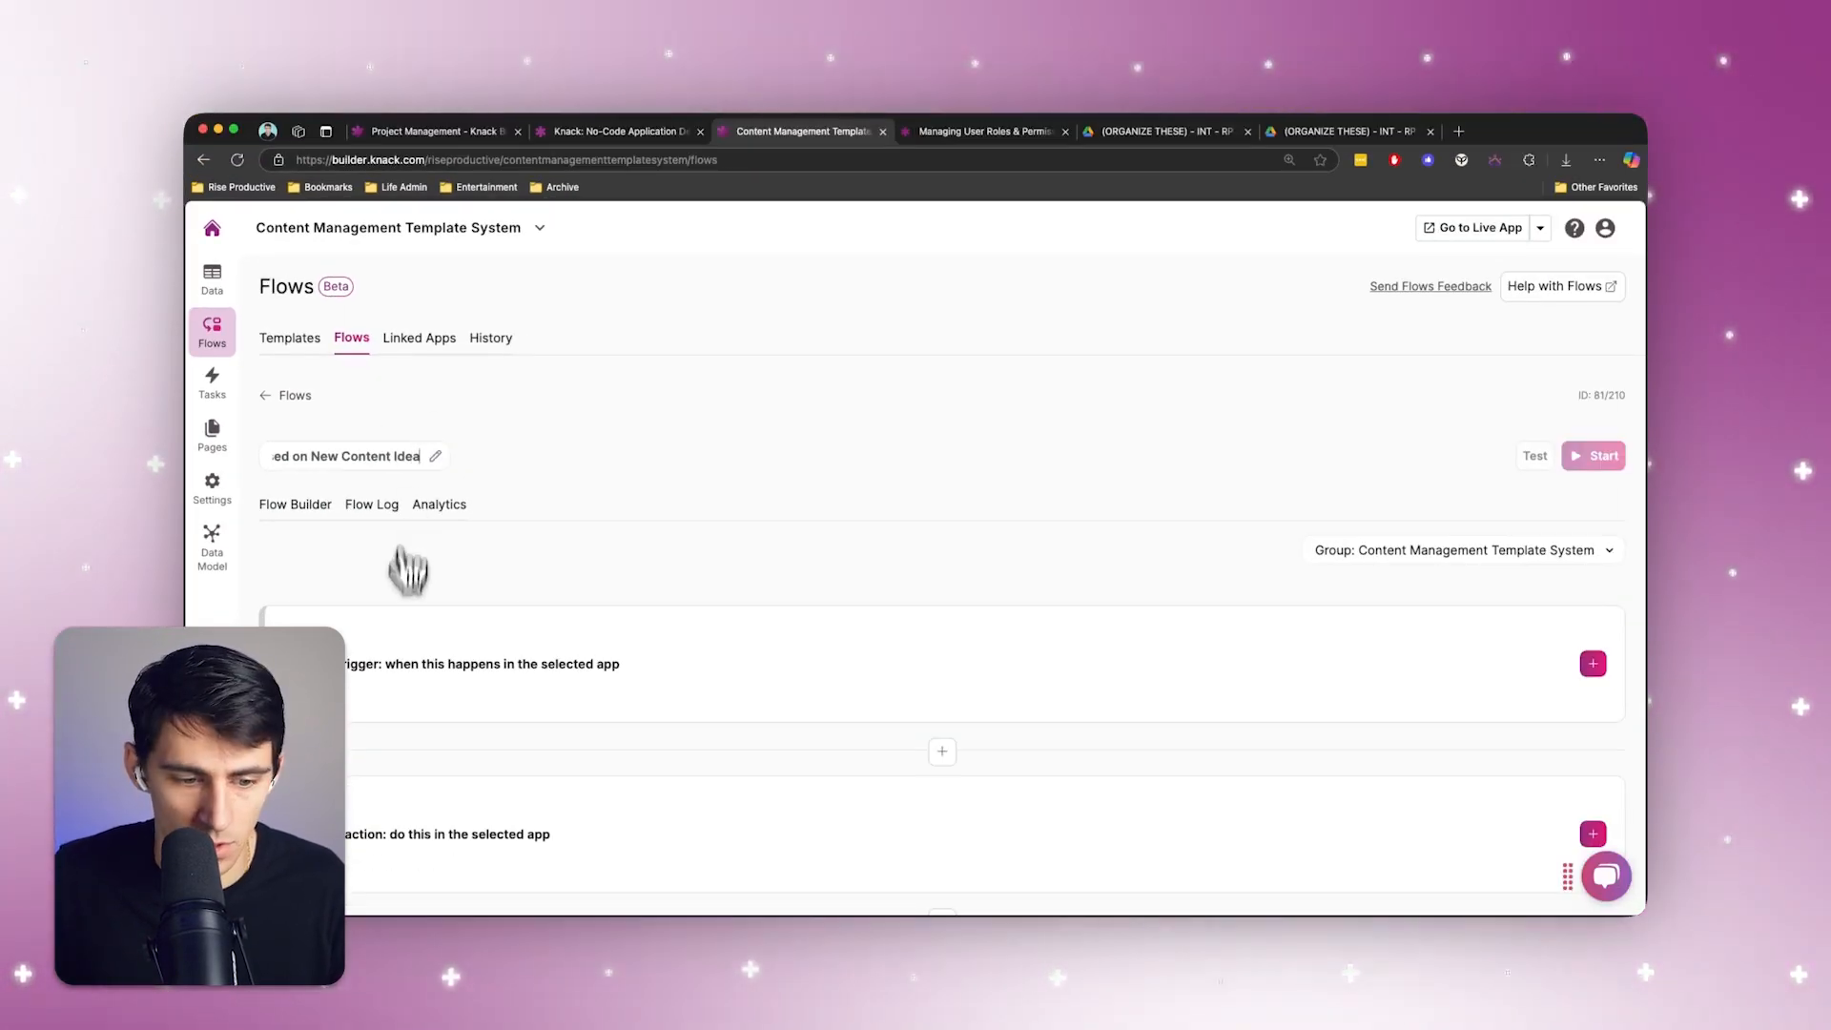
# Set the flow's trigger to Knack's Record Created event for the Content Pieces table of the Content Management Template System app
pyautogui.click(397, 688)
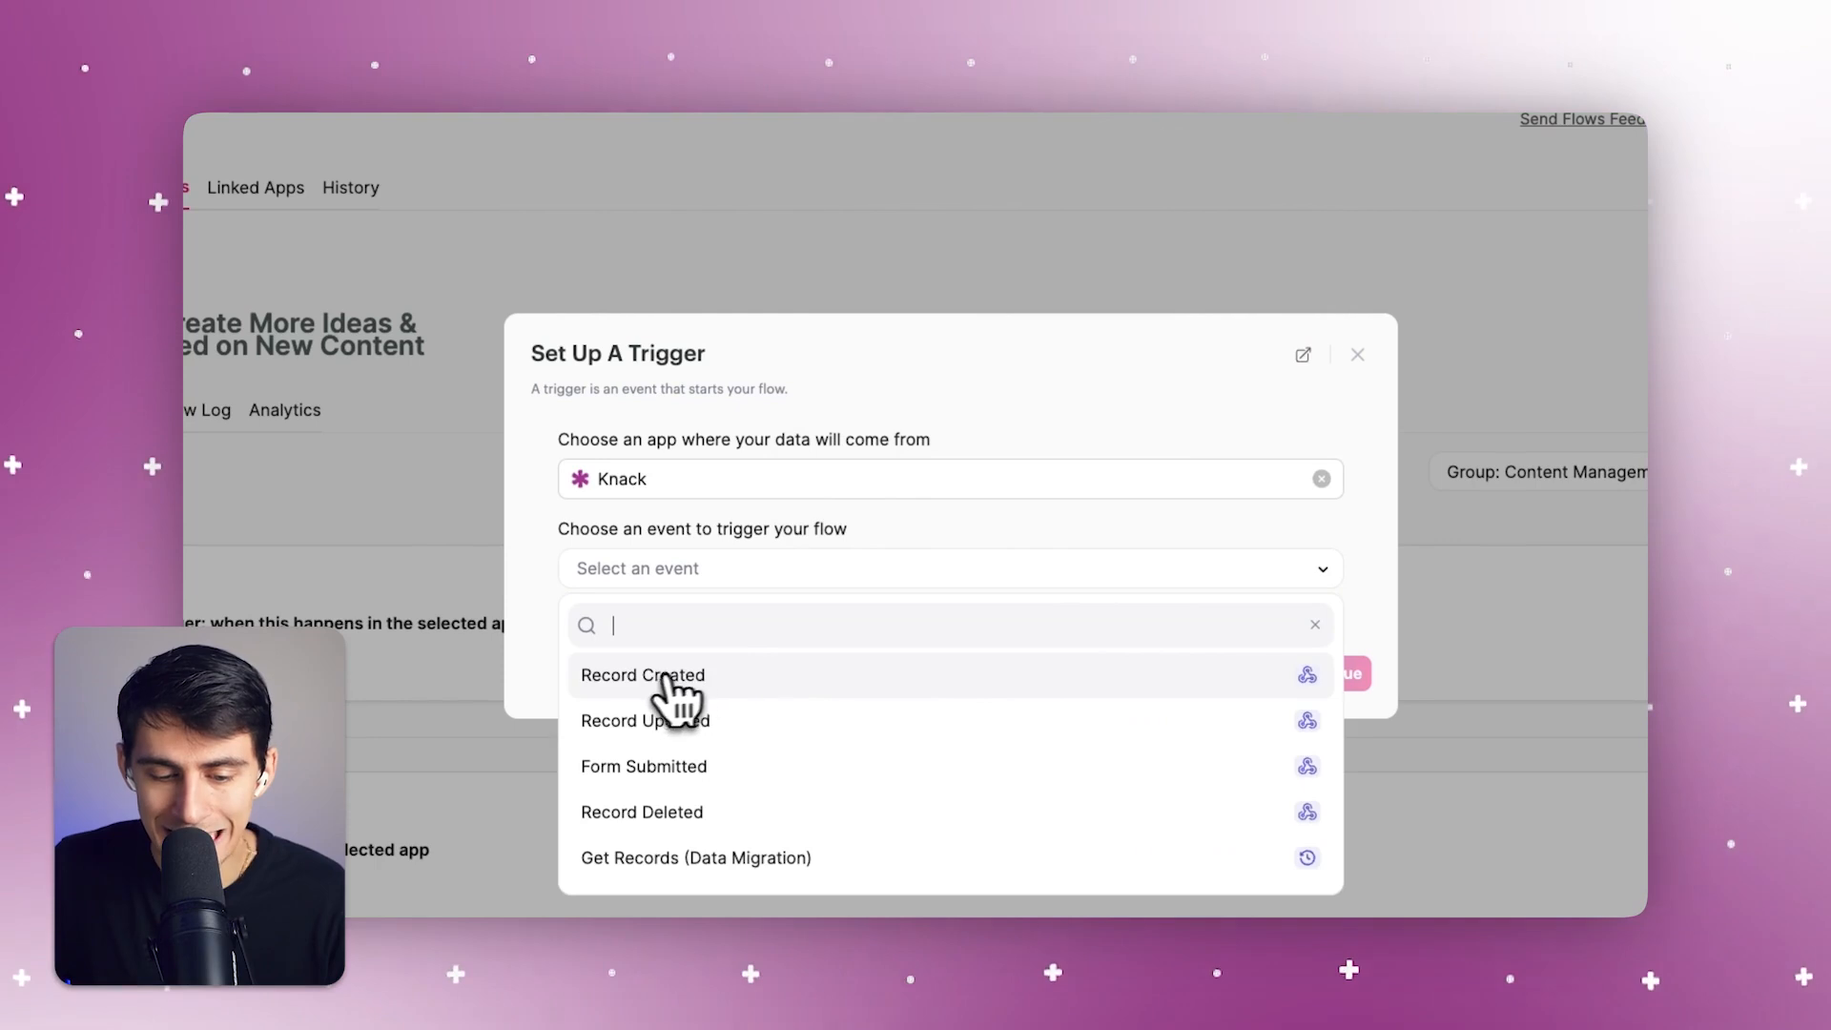
pyautogui.click(668, 678)
pyautogui.click(692, 612)
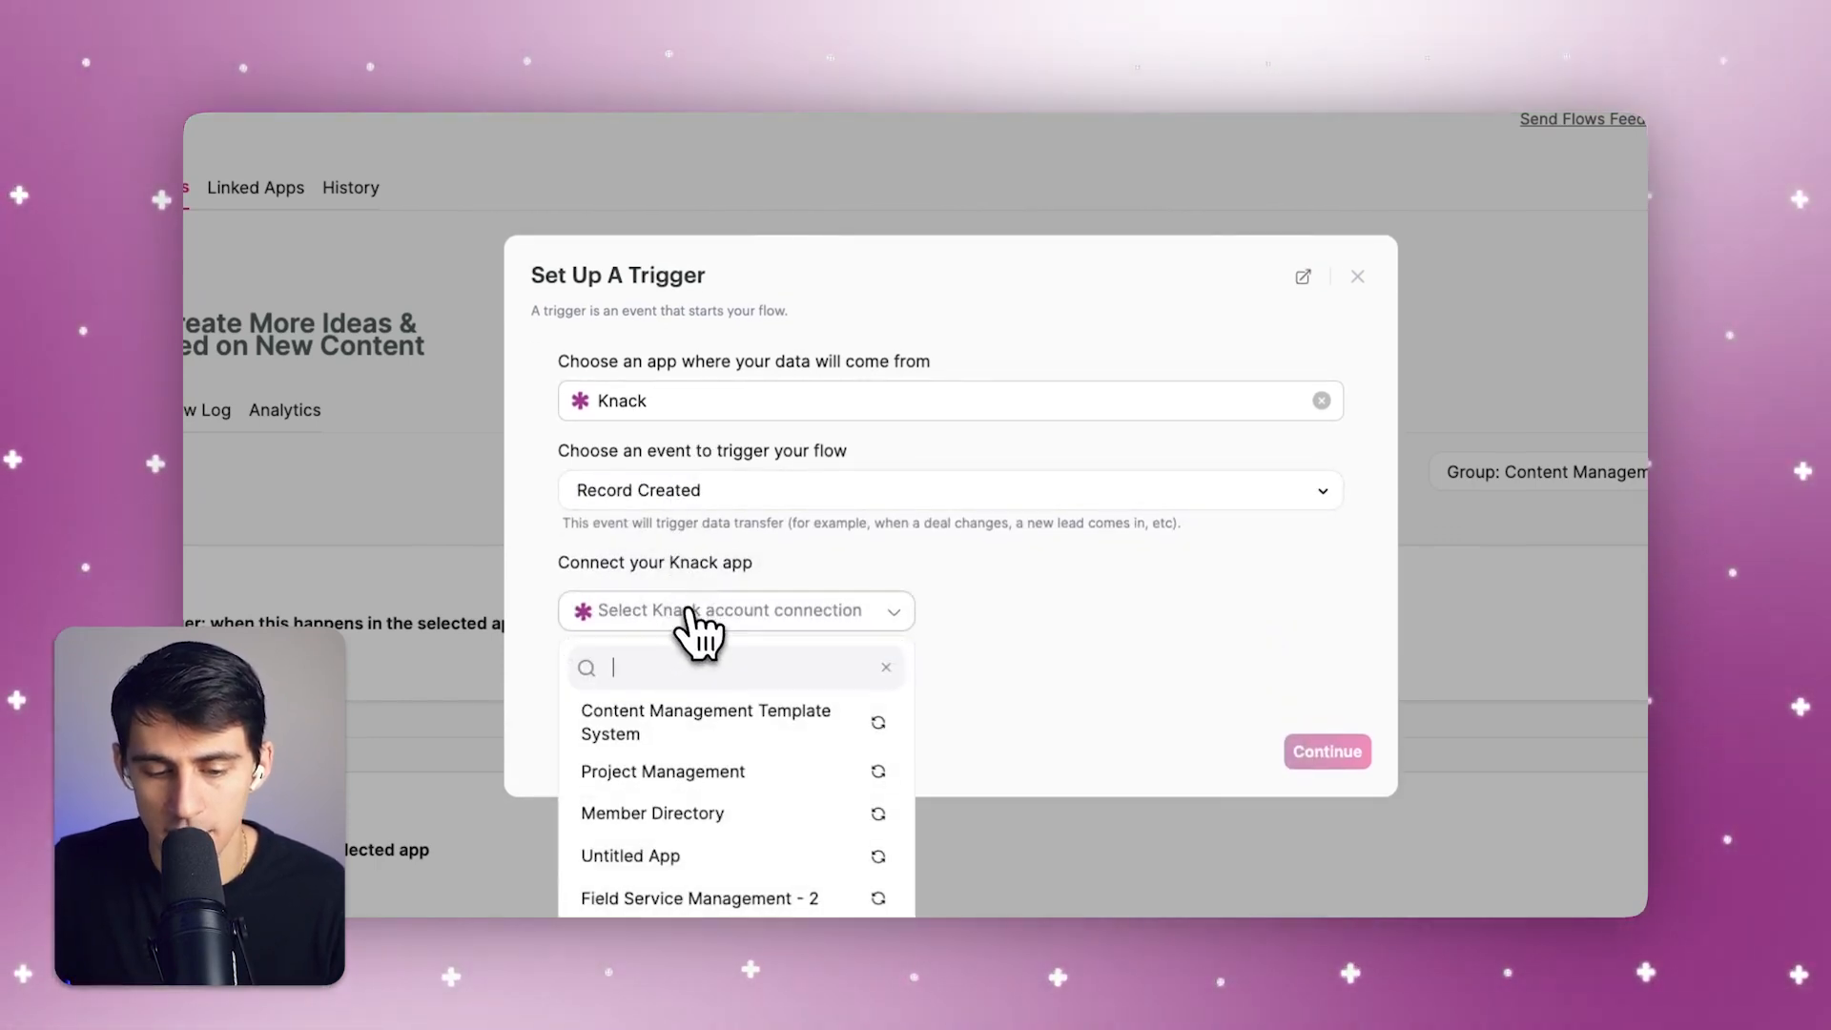
pyautogui.click(705, 717)
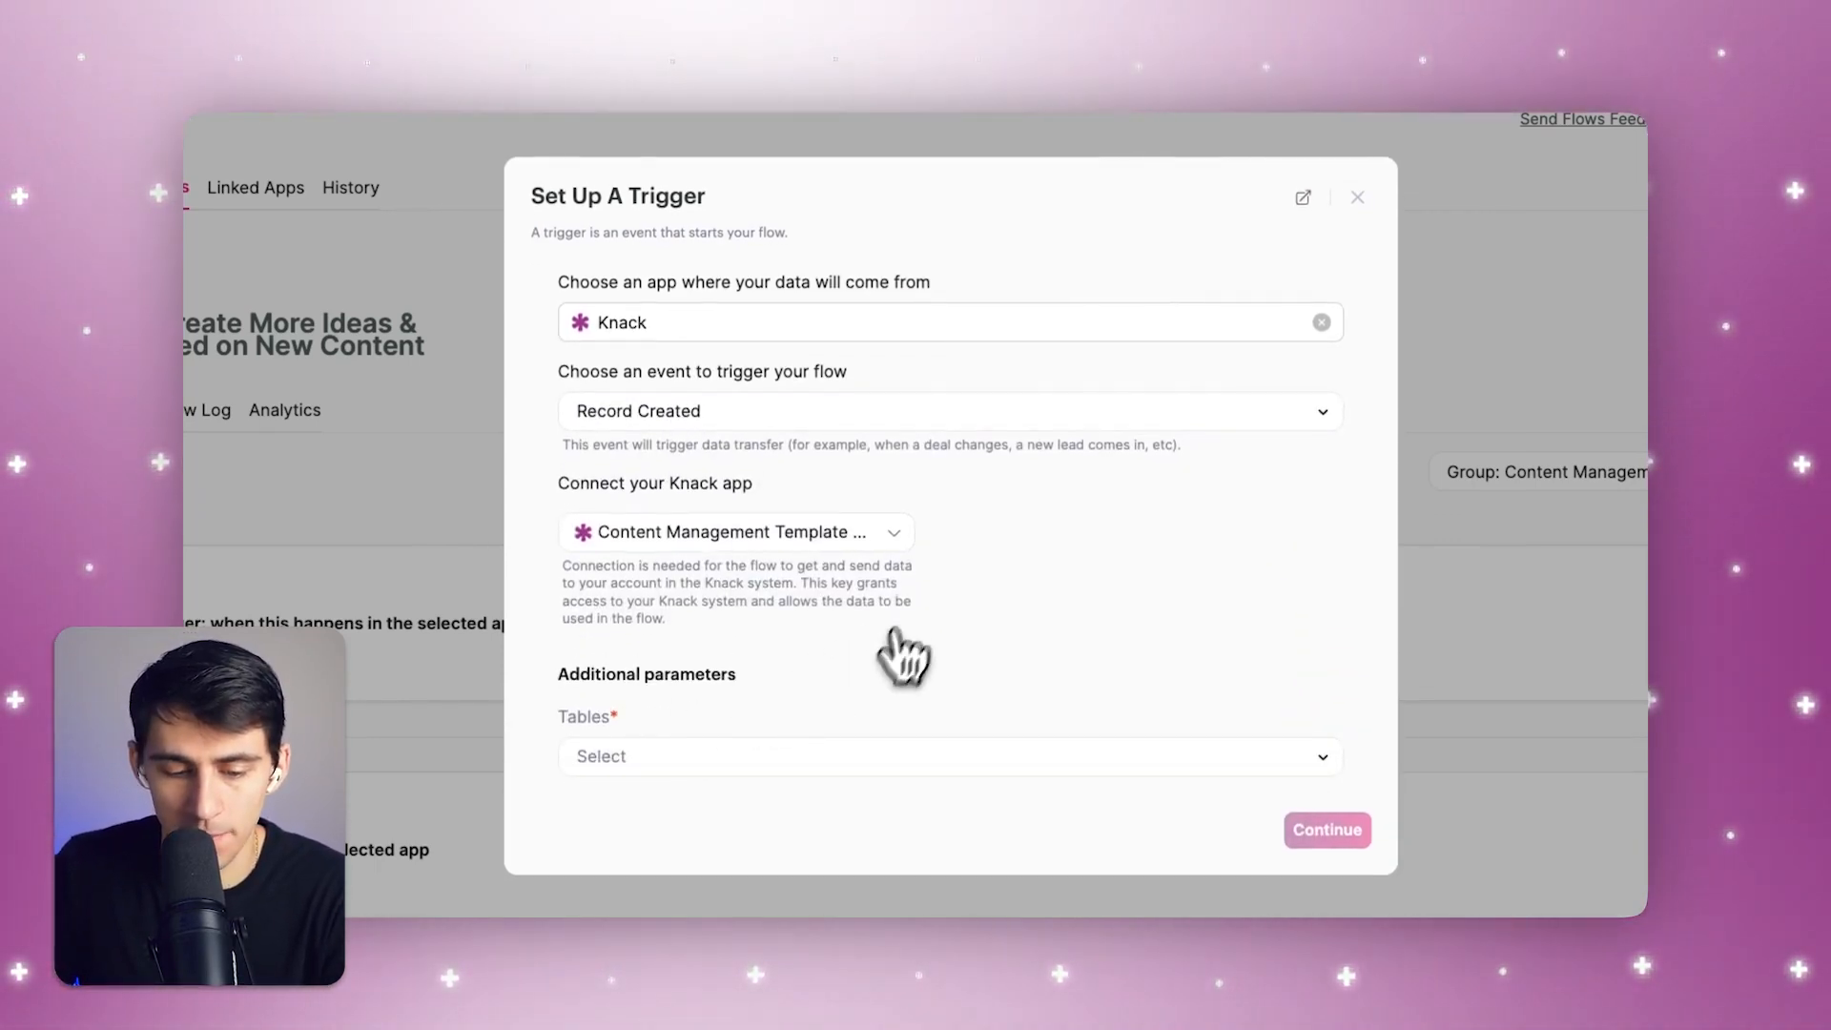
pyautogui.click(763, 757)
pyautogui.click(701, 584)
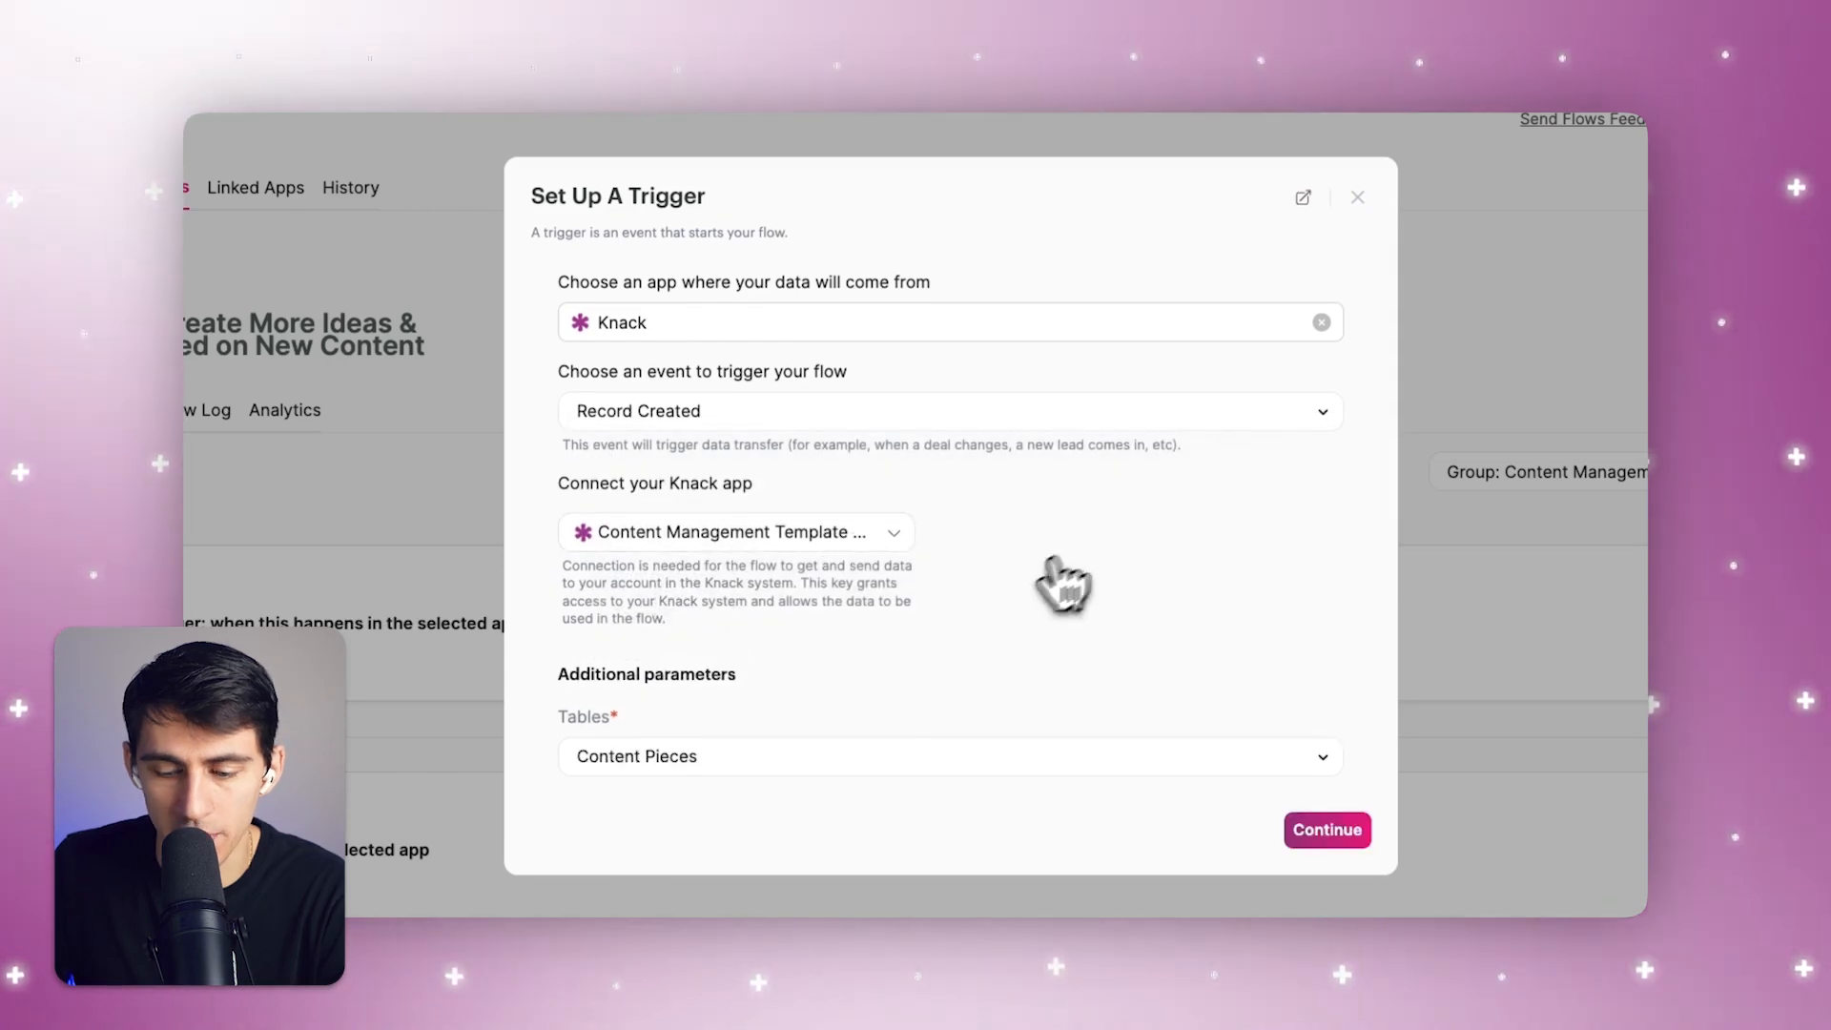
pyautogui.click(1328, 830)
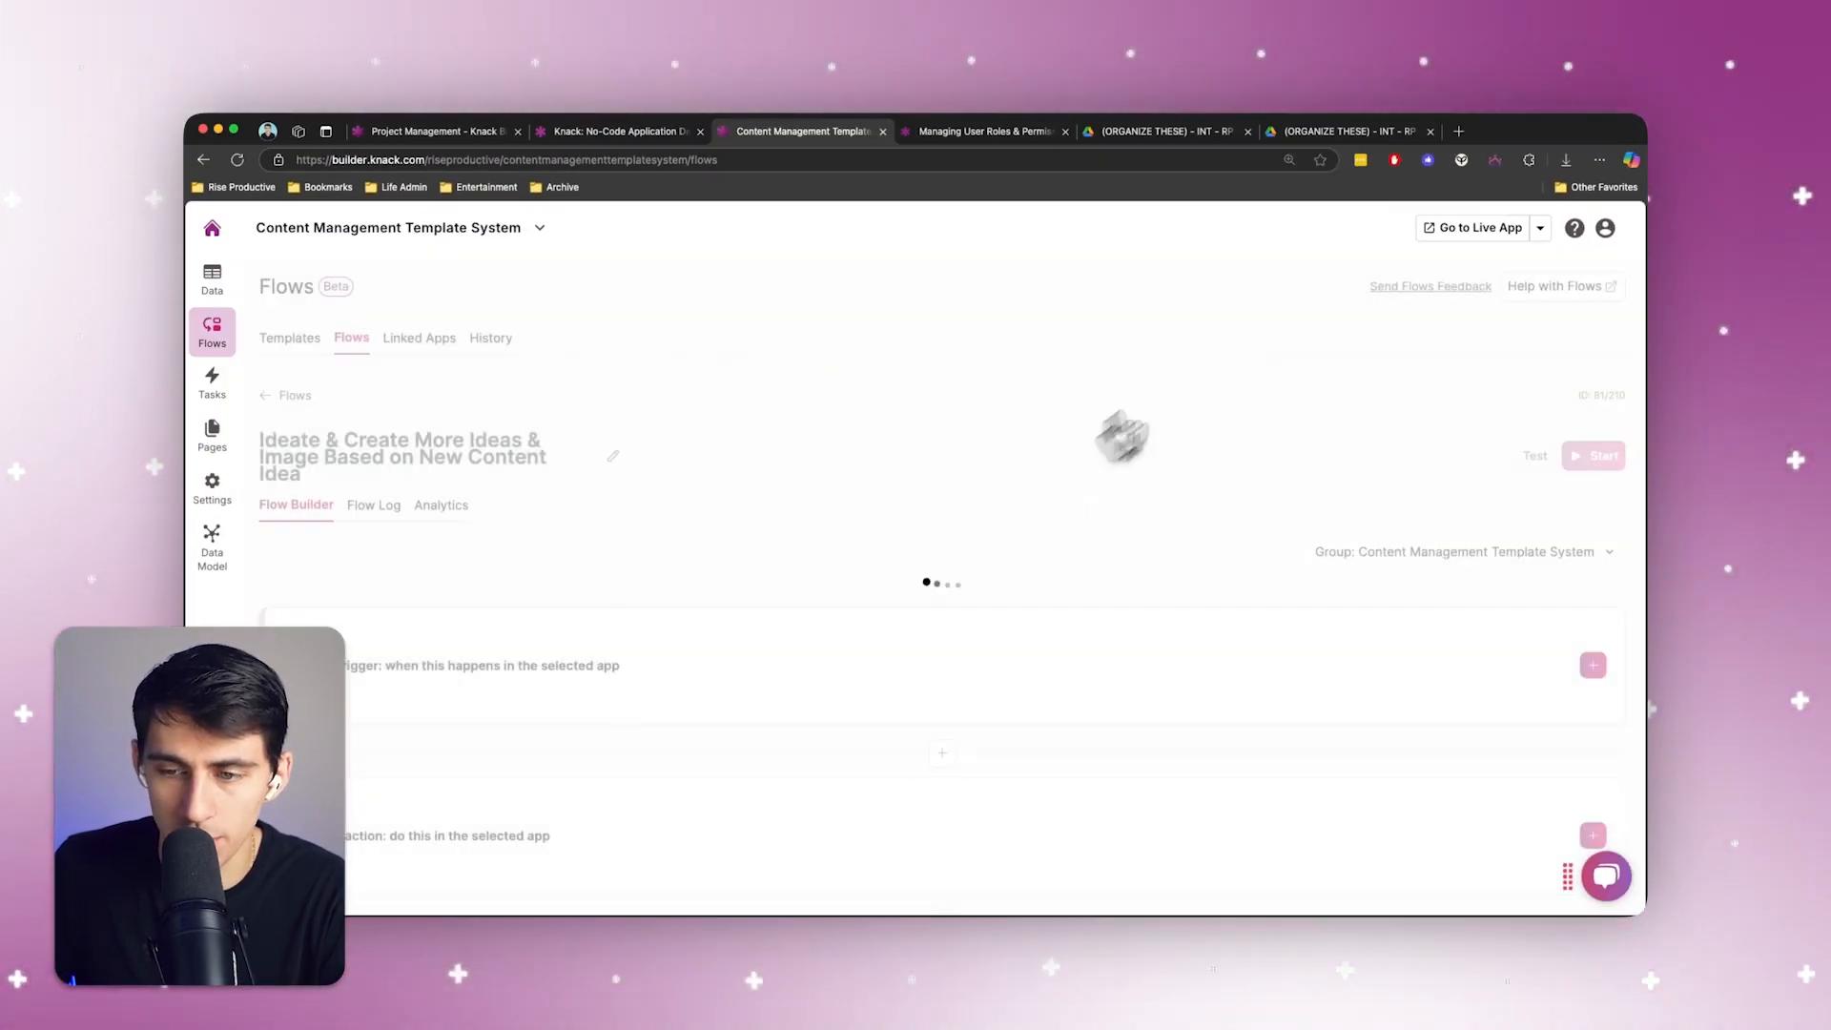
# Add an OpenAI action to the flow with "Create chat completion" as the action to perform
pyautogui.scroll(-1, 748, 626)
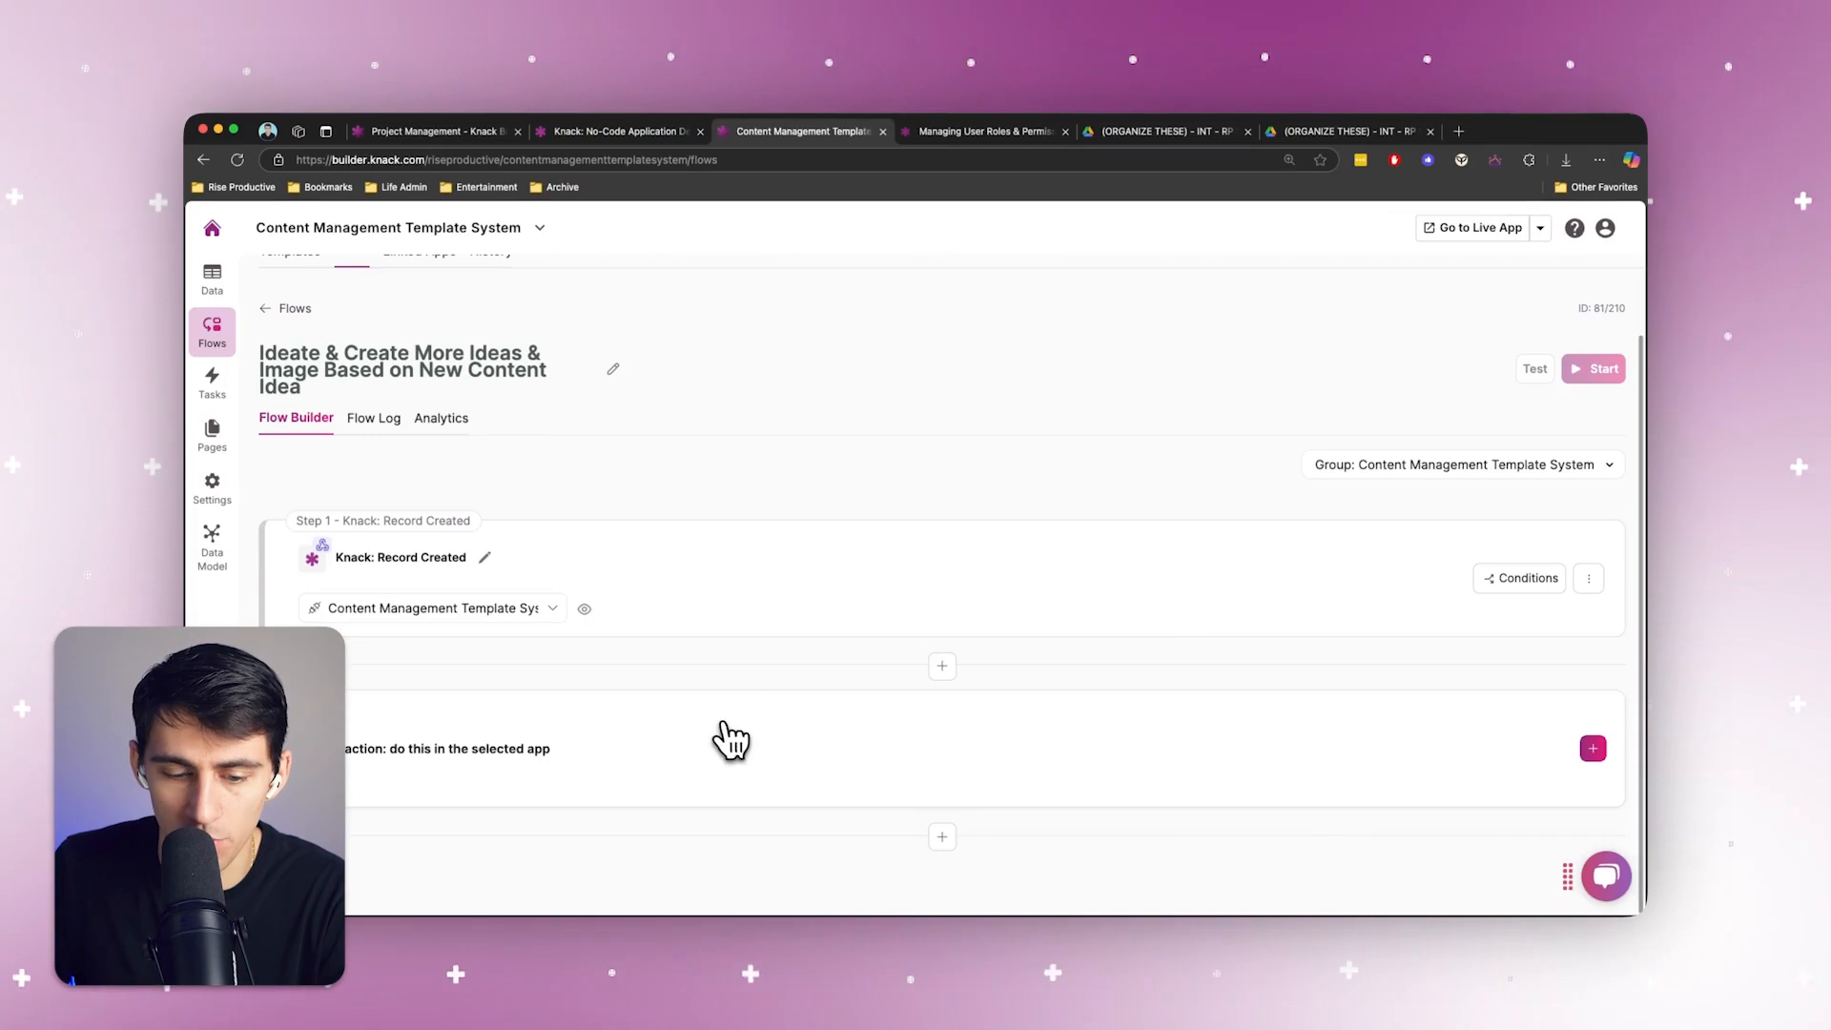
pyautogui.click(728, 740)
pyautogui.click(696, 552)
pyautogui.write('op')
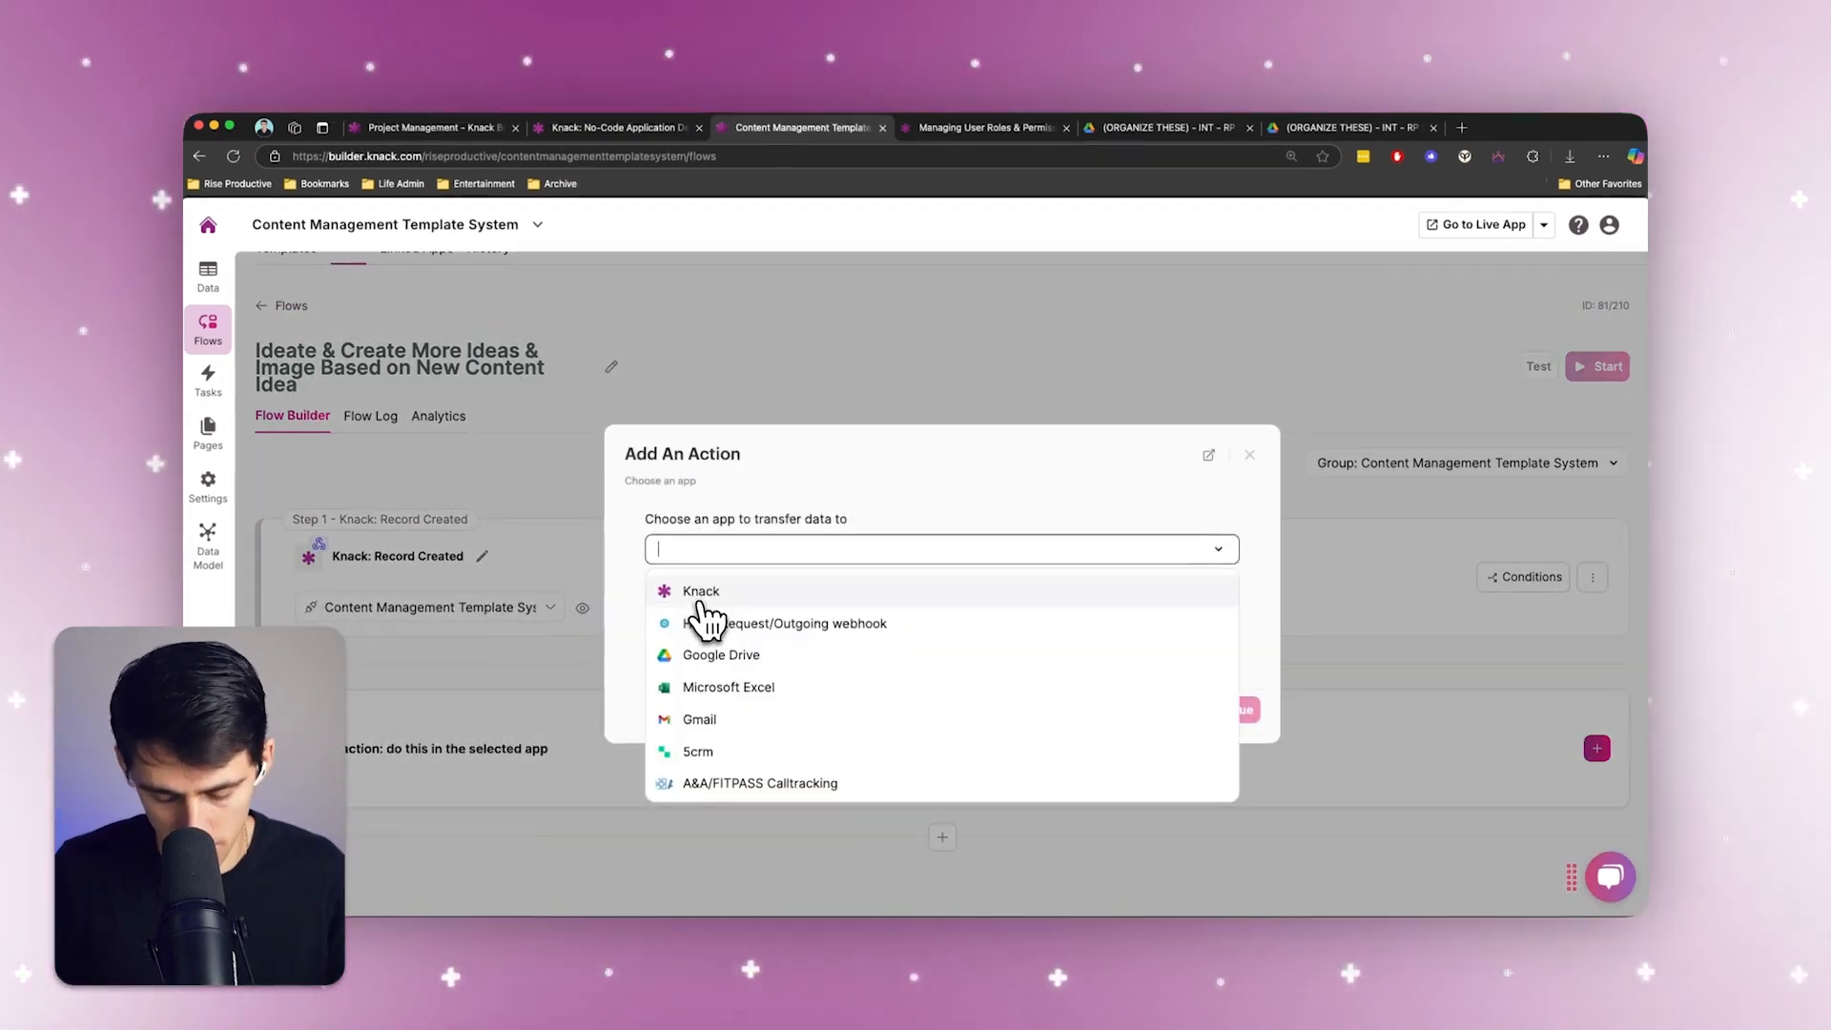
pyautogui.write('e')
pyautogui.click(637, 551)
pyautogui.click(696, 575)
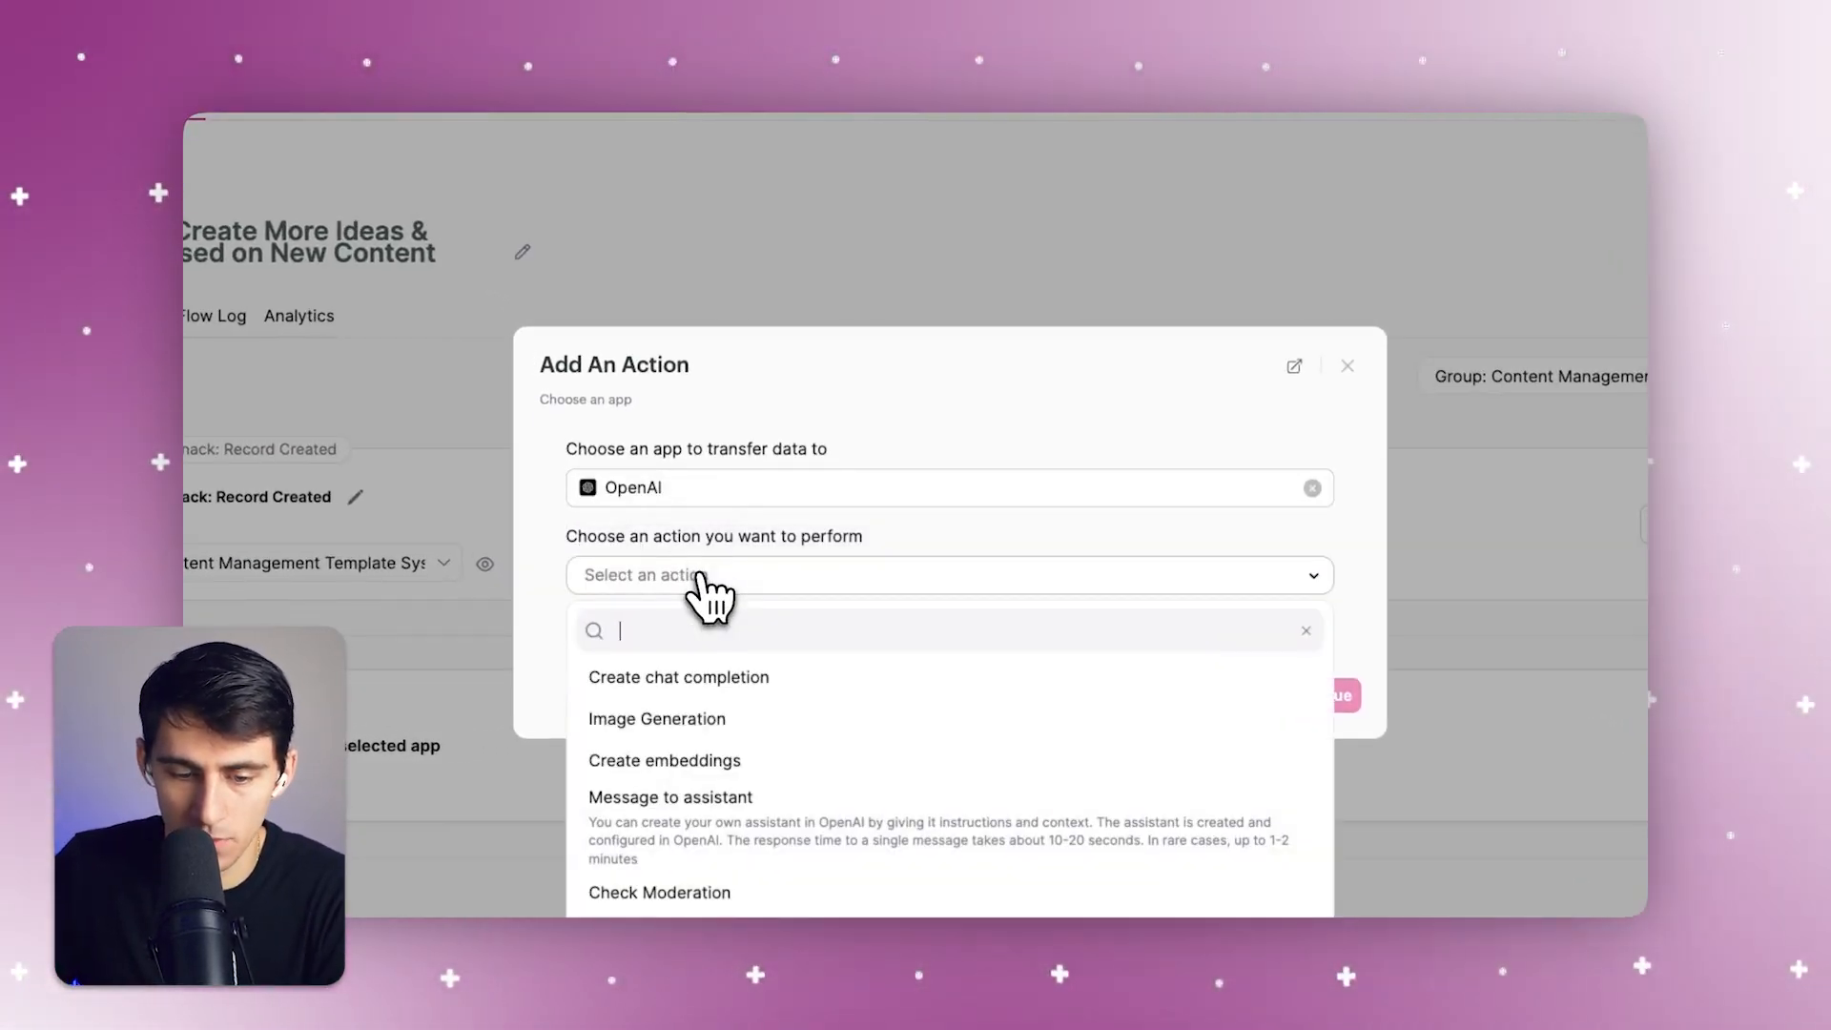
pyautogui.click(758, 689)
pyautogui.click(777, 649)
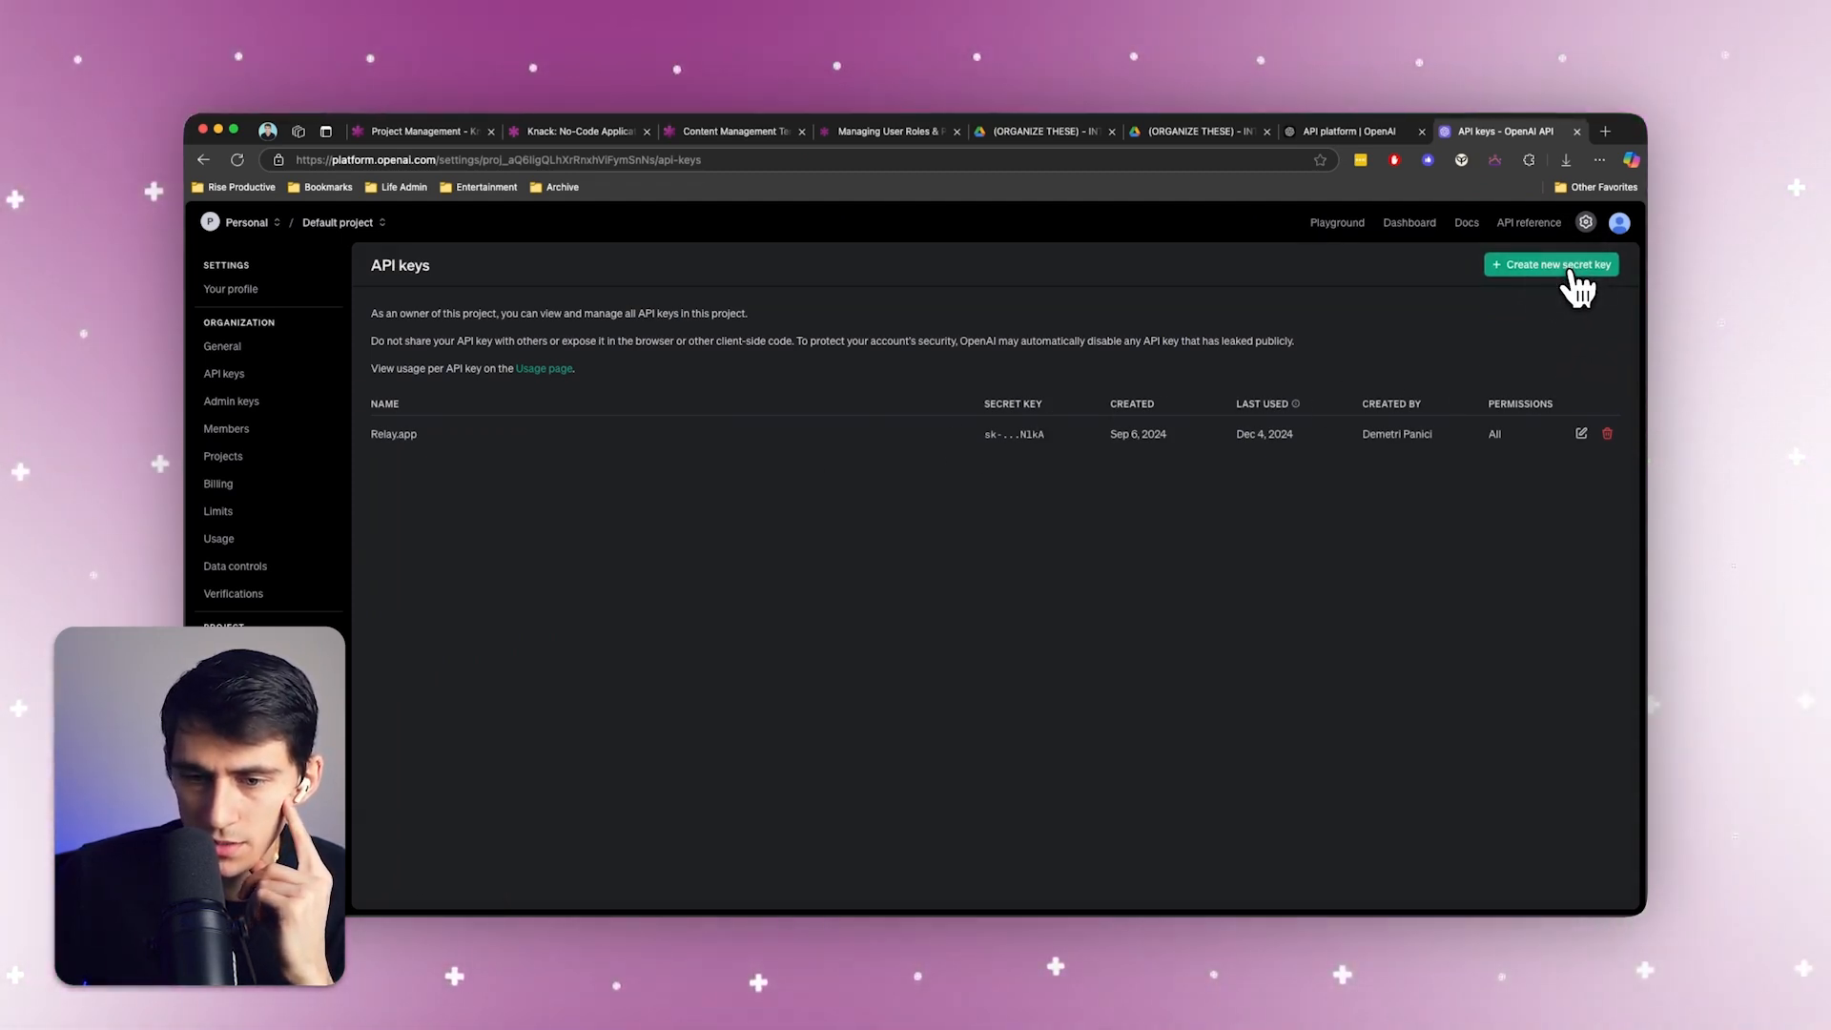
# On the OpenAI platform, create a new secret key named "Knack API Key" and copy it
pyautogui.click(1572, 272)
pyautogui.write('Knack a')
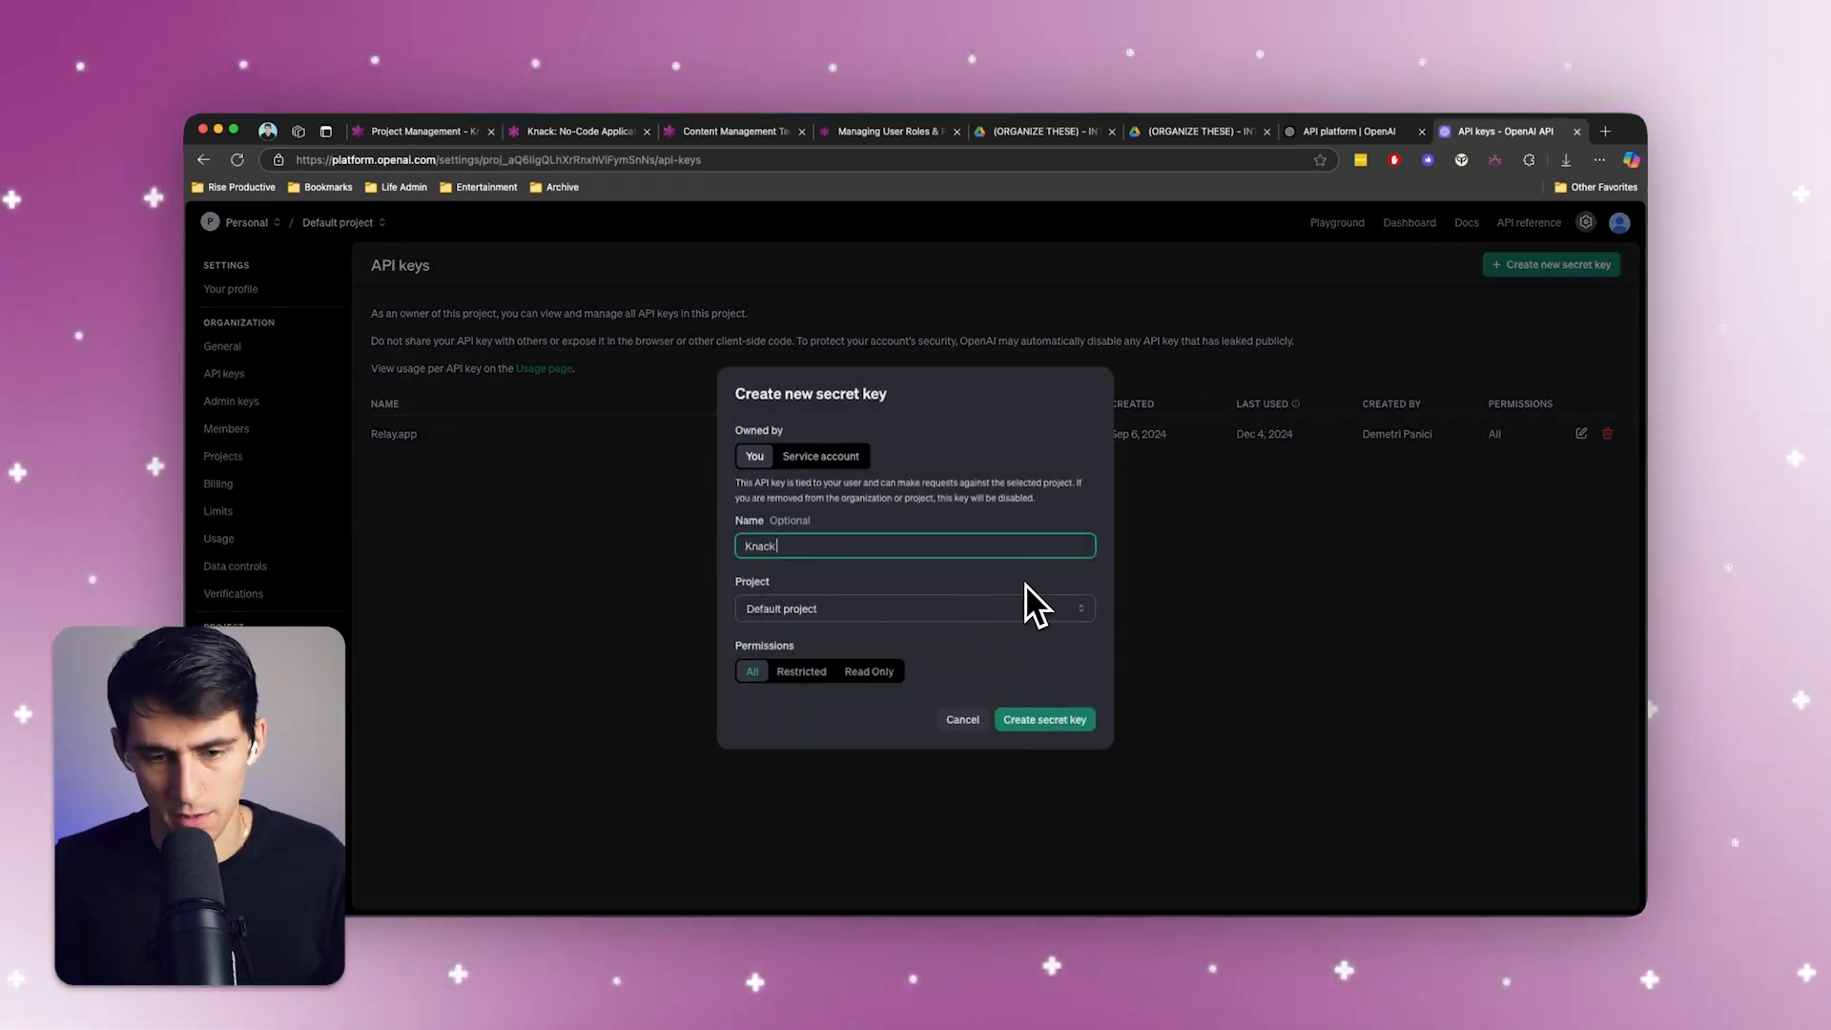
pyautogui.write('P')
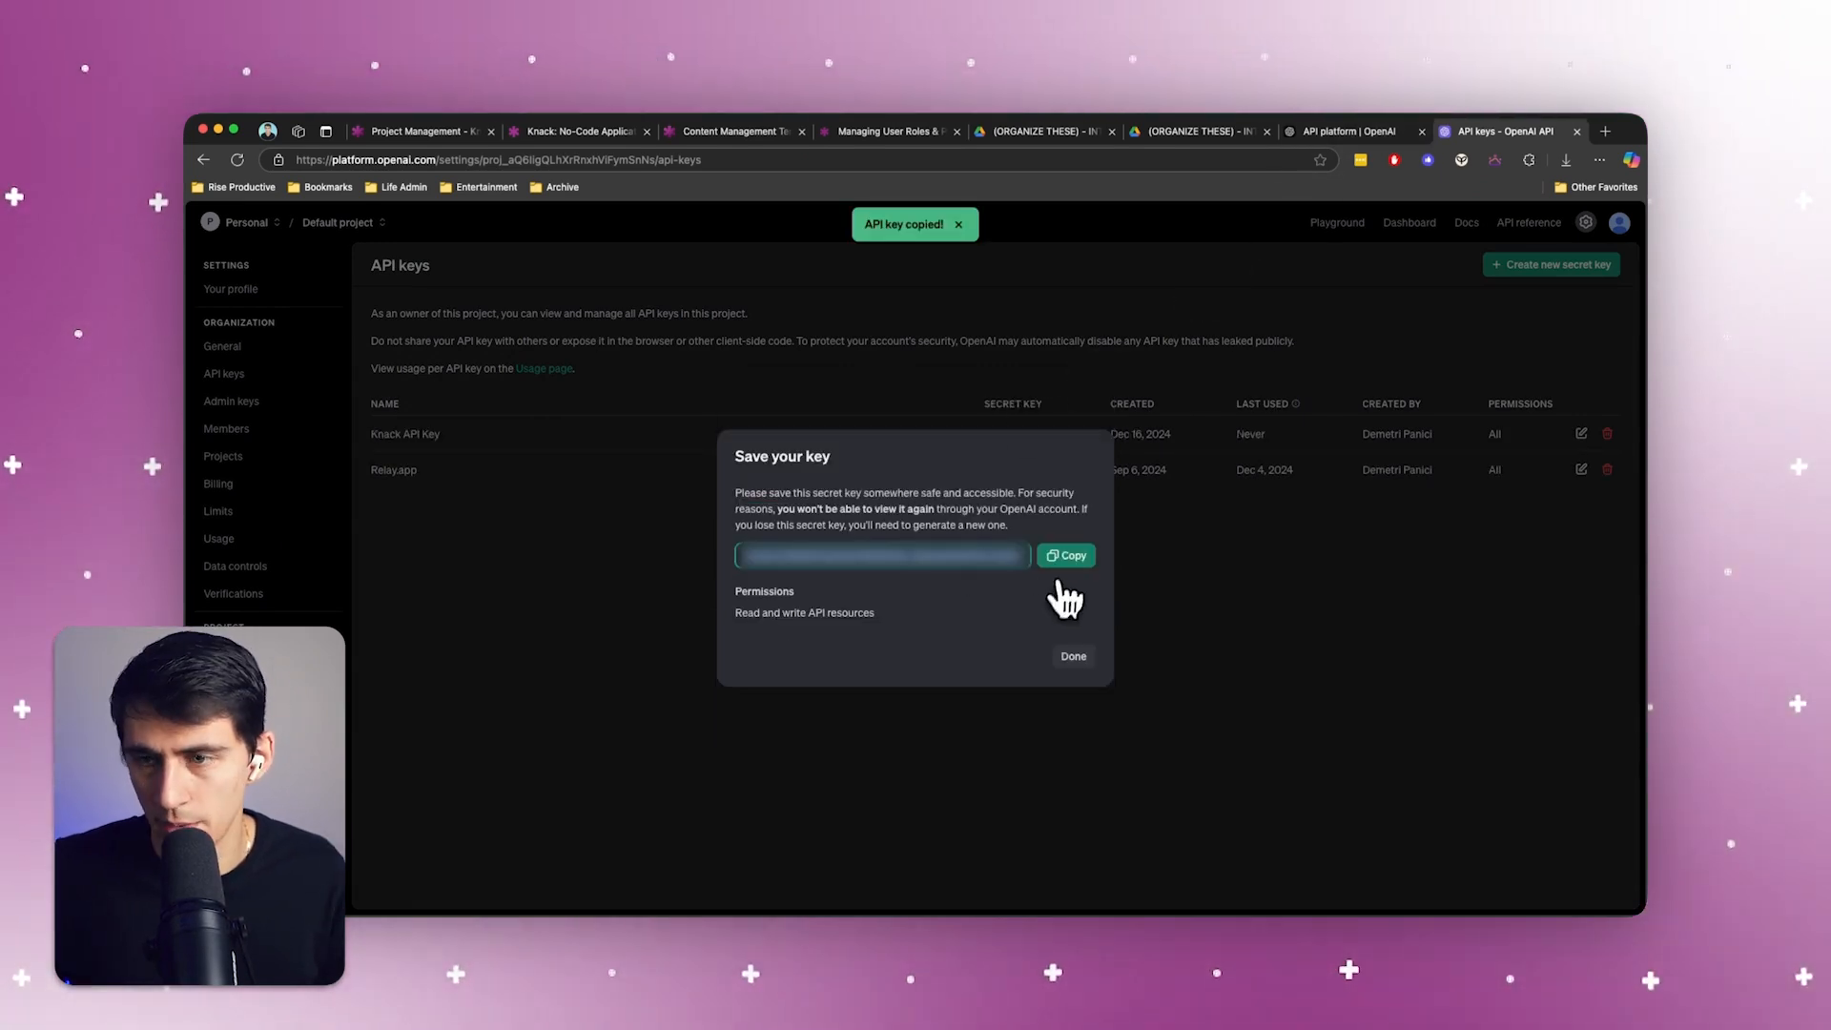
# Back in Knack, paste the OpenAI API key into the new linked app connection, create it and continue to the action's settings
pyautogui.click(731, 136)
pyautogui.click(817, 646)
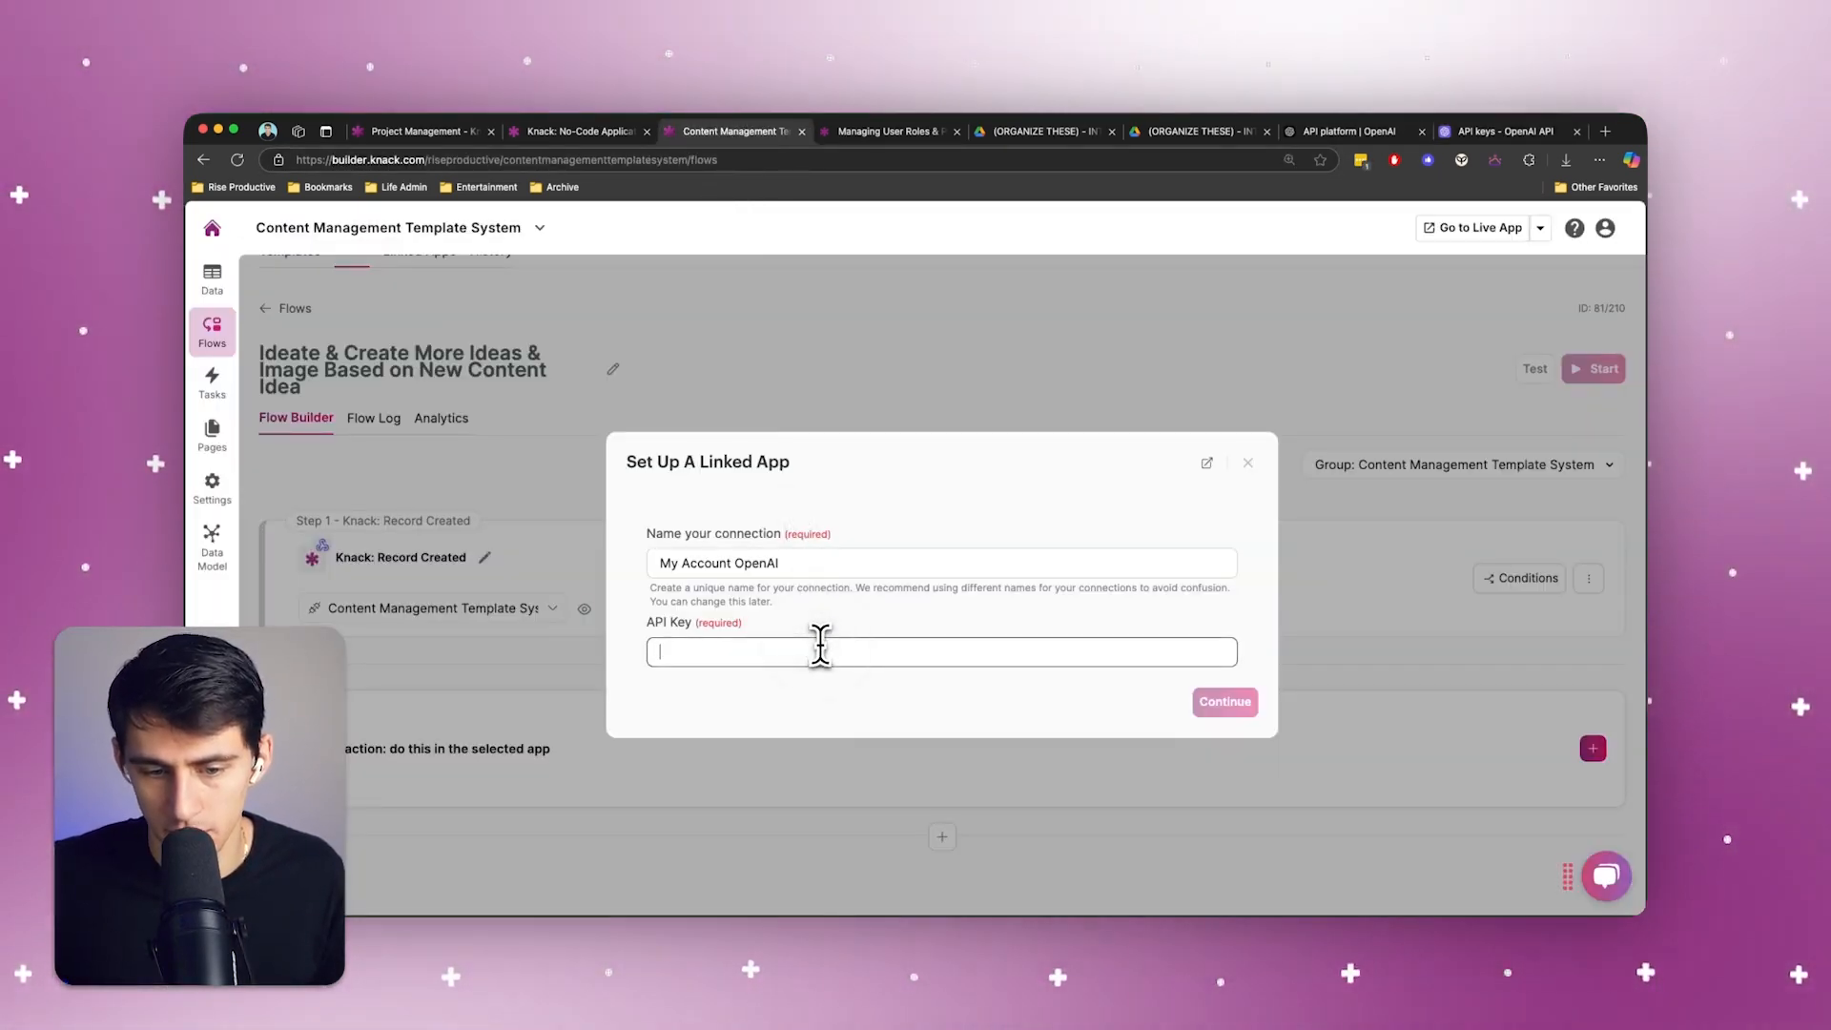
pyautogui.press('super+v')
pyautogui.click(1224, 703)
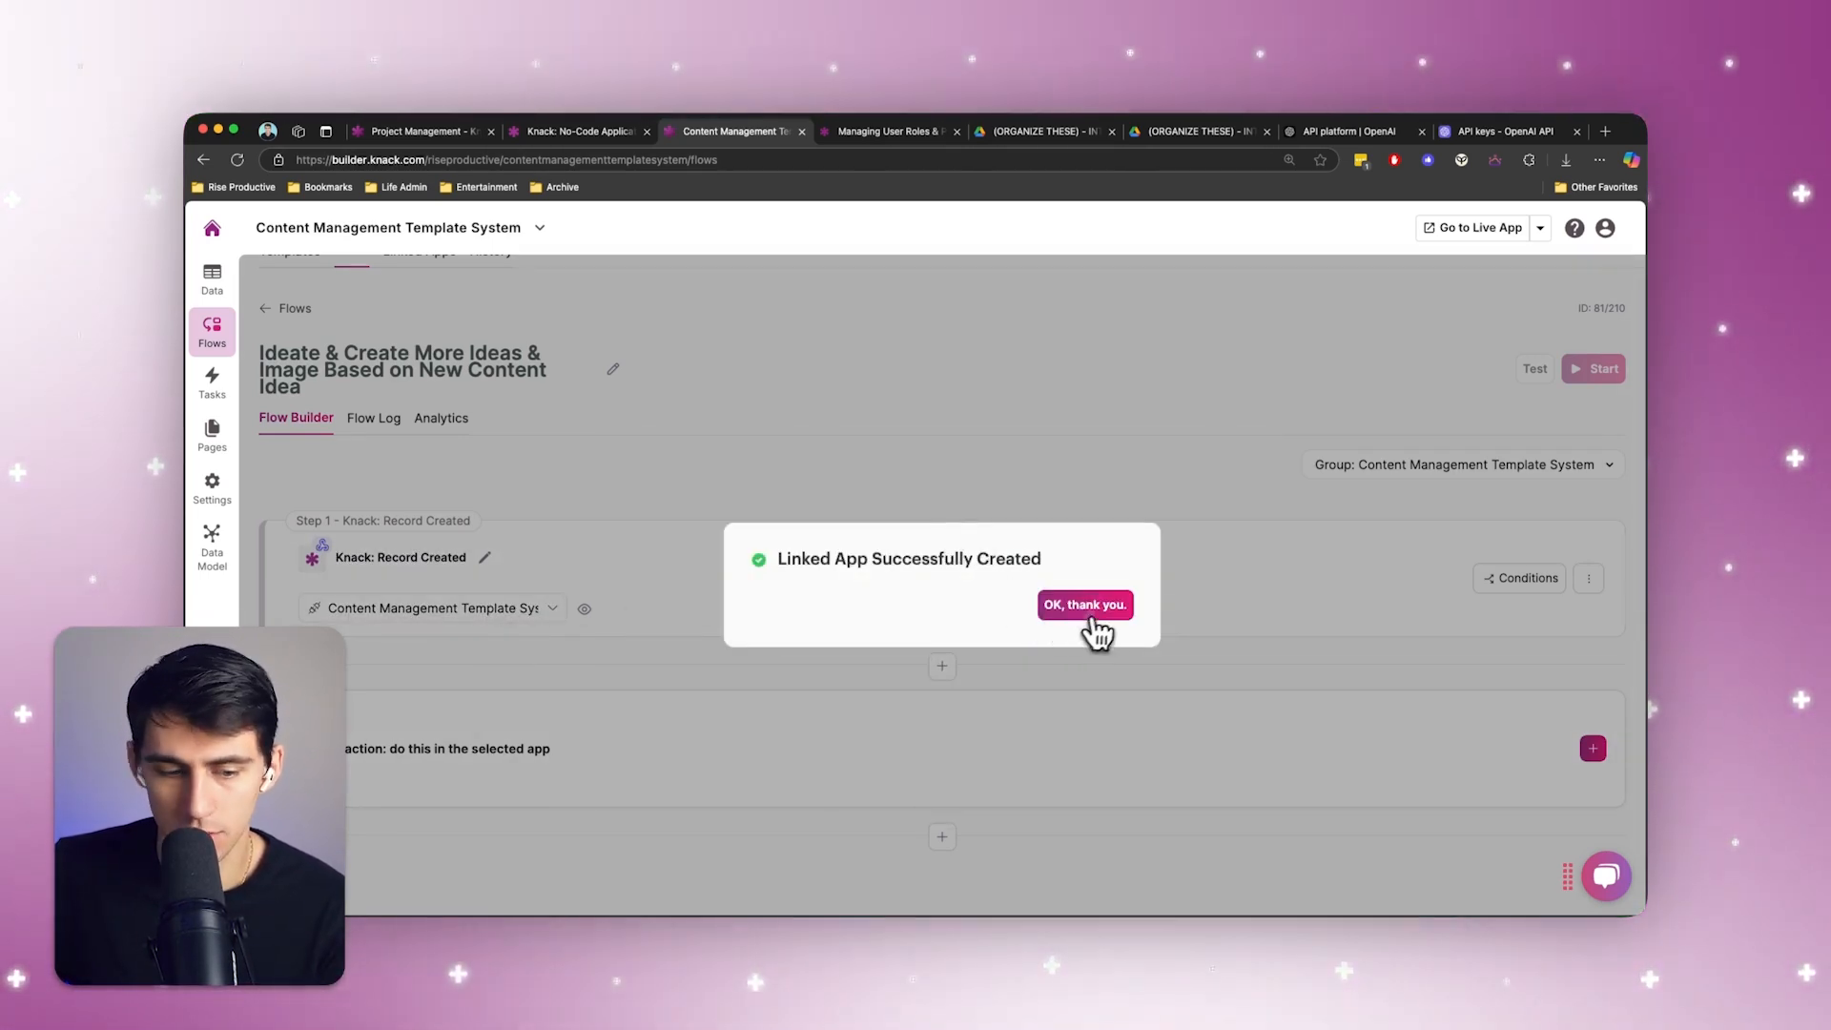
pyautogui.click(1088, 607)
pyautogui.click(1225, 768)
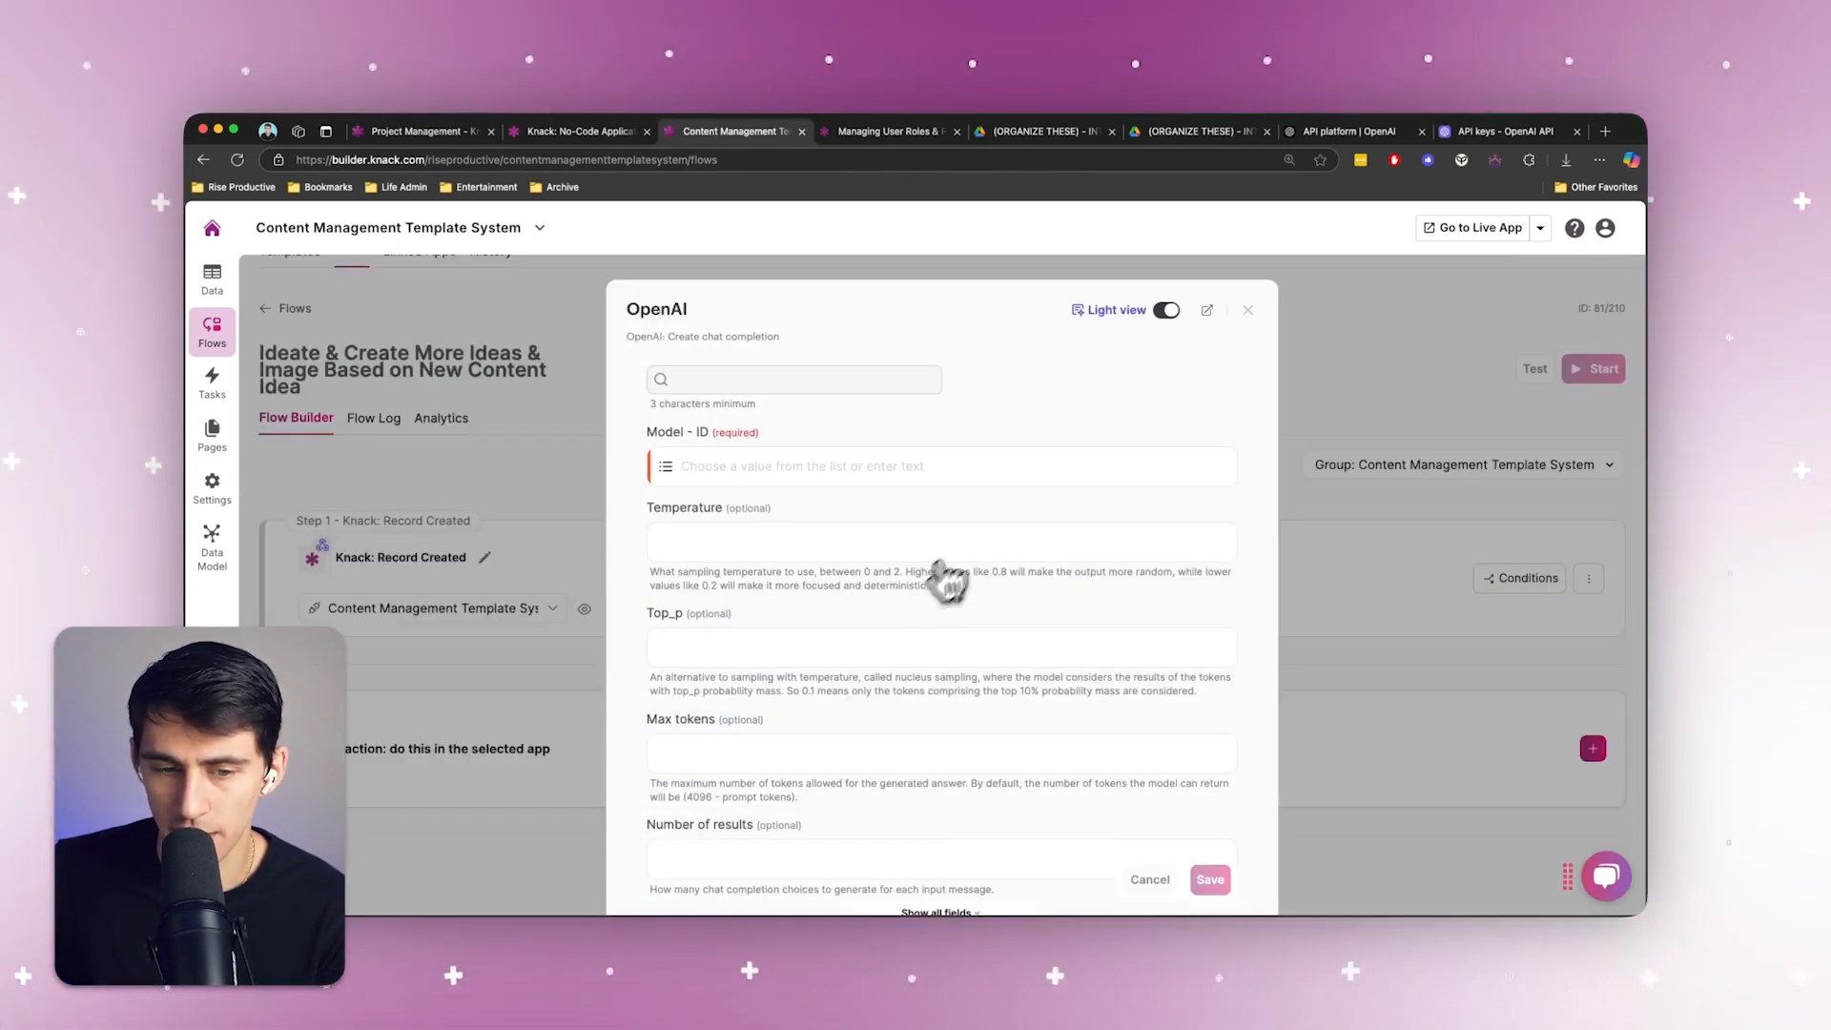
# Set the chat completion's model to gpt-4o and its temperature to 0.9
pyautogui.click(825, 470)
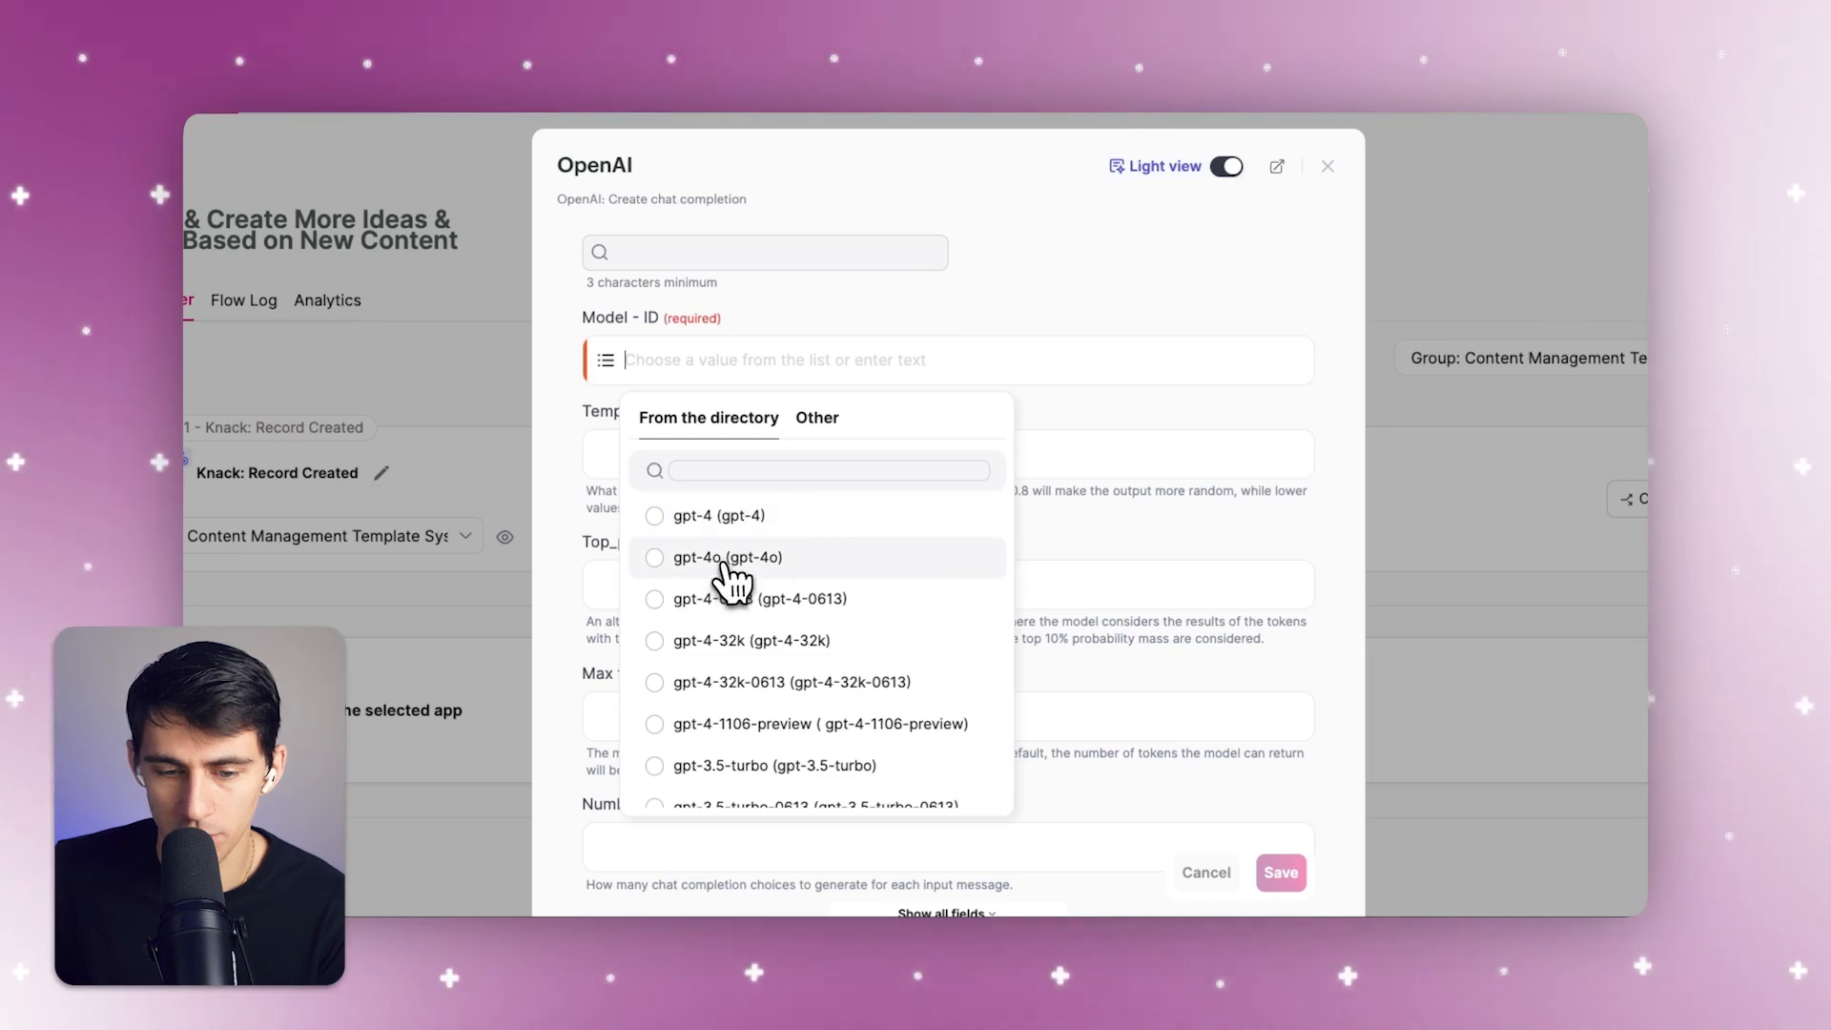
pyautogui.click(730, 563)
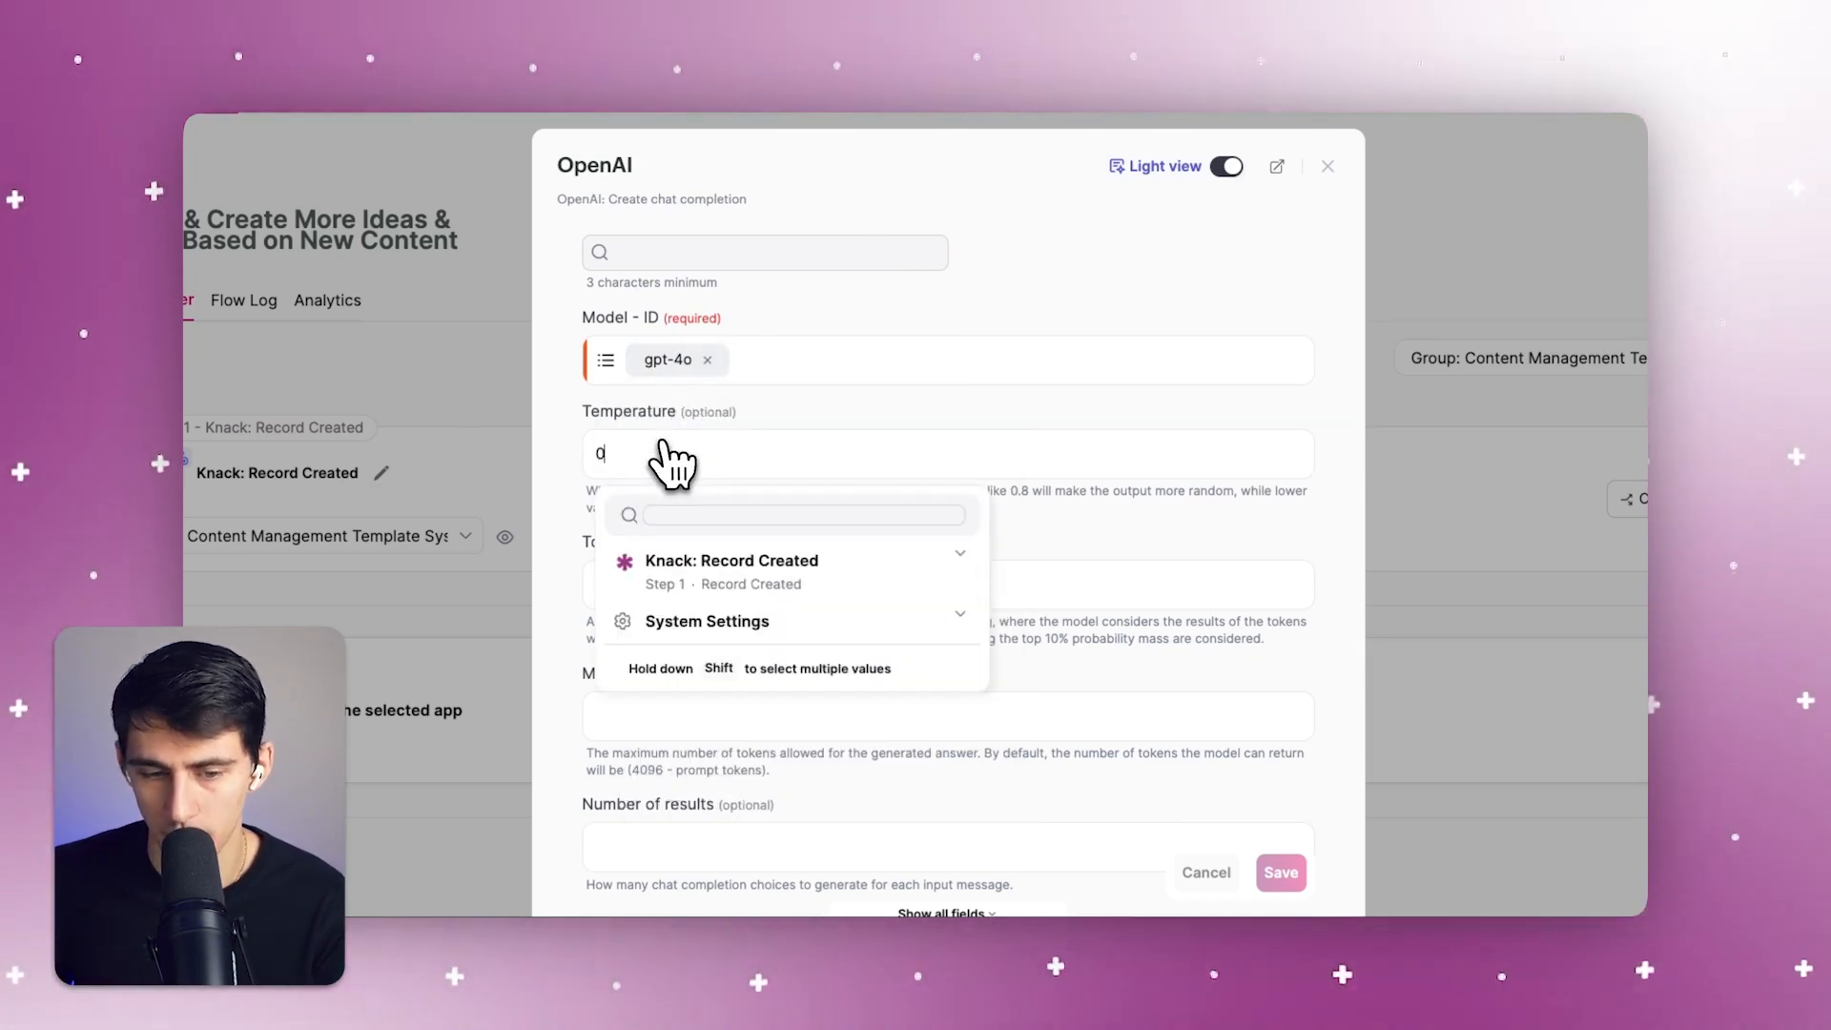
pyautogui.write('0.9')
# Set the message role to "system" and begin the message text with "Please take the name:" followed by the trigger record's Title field
pyautogui.scroll(-5, 725, 448)
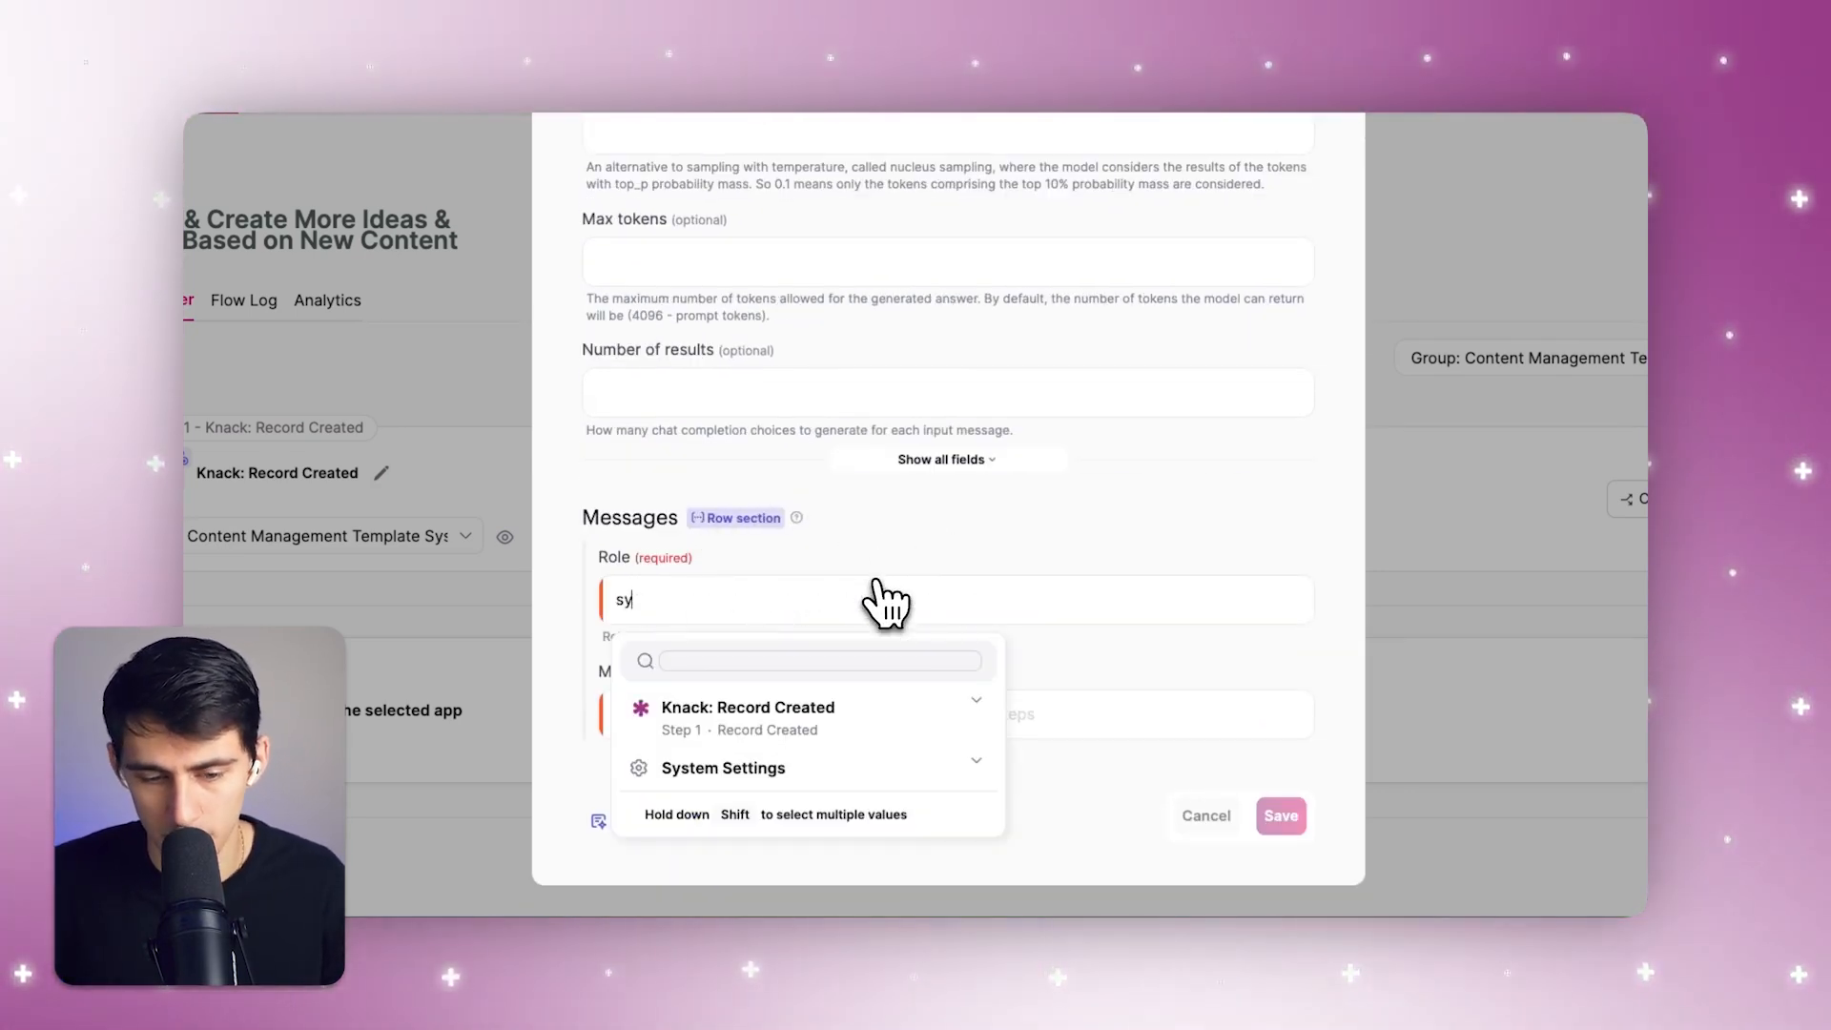
pyautogui.click(777, 740)
pyautogui.write('Please take the name and')
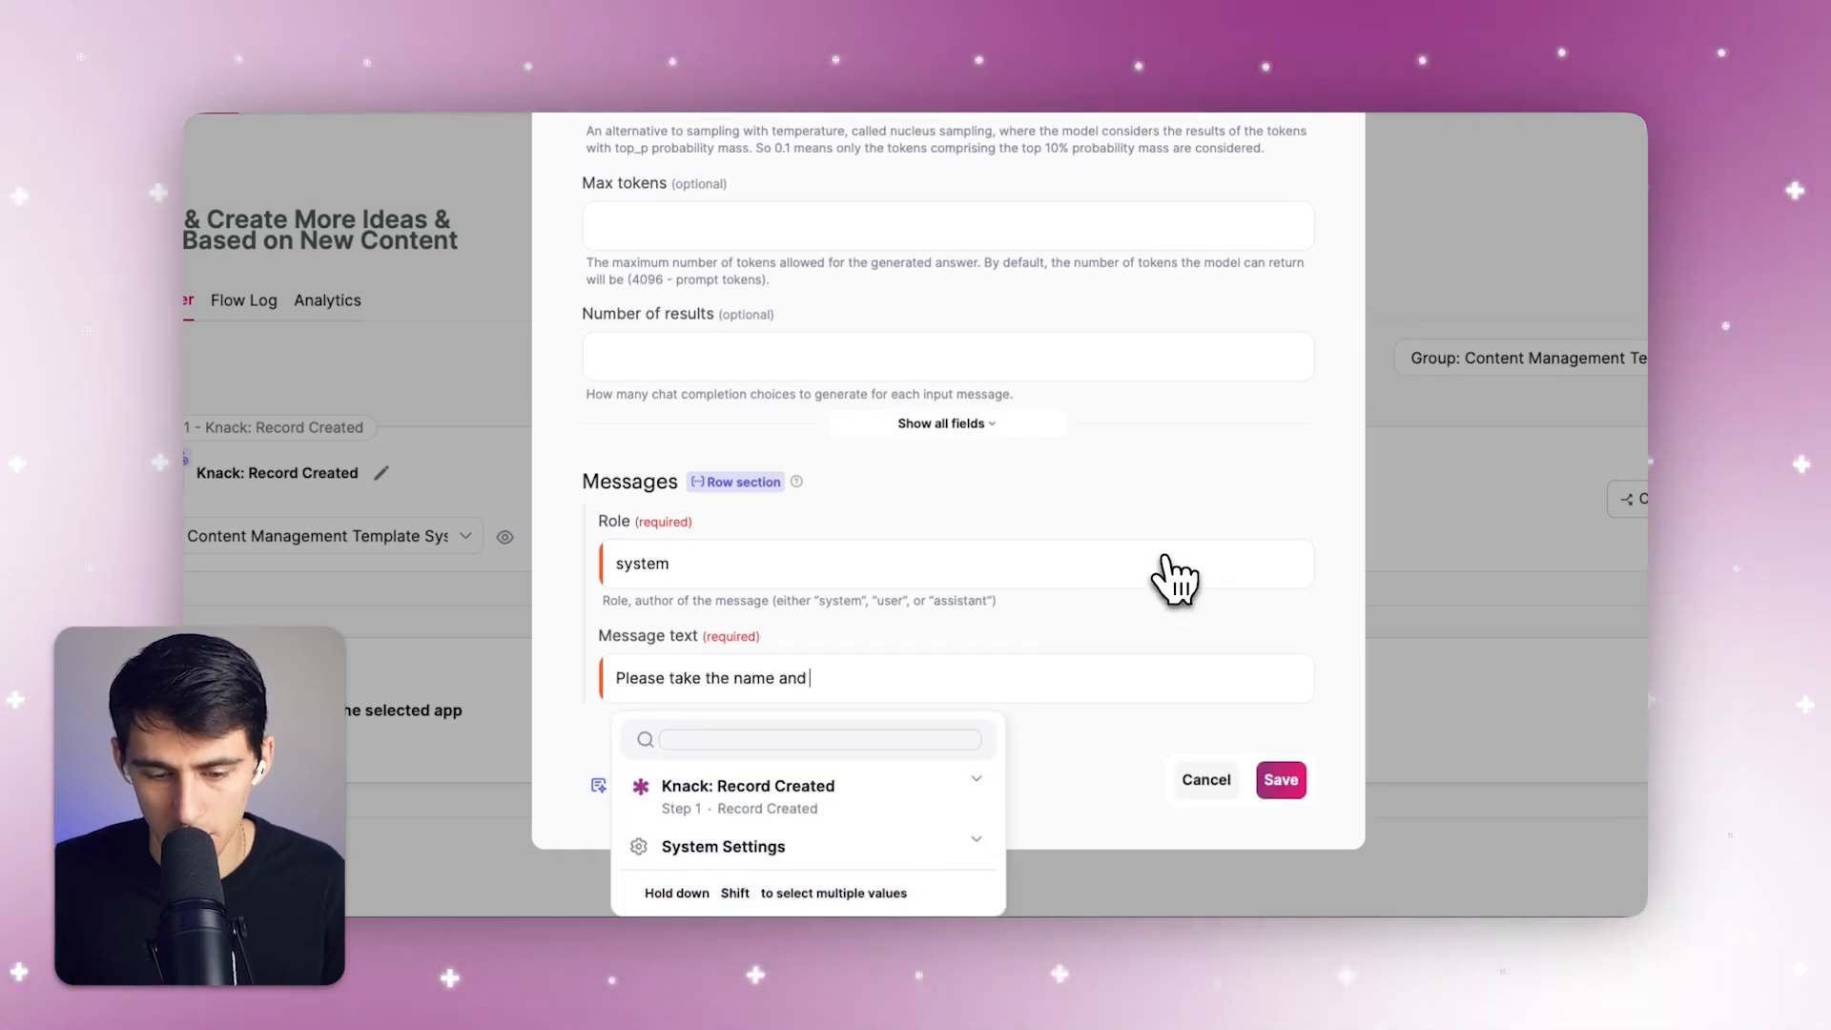
pyautogui.press('BackSpace')
pyautogui.press('BackSpace')
pyautogui.press('BackSpace')
pyautogui.press('BackSpace')
pyautogui.press('BackSpace')
pyautogui.write(':')
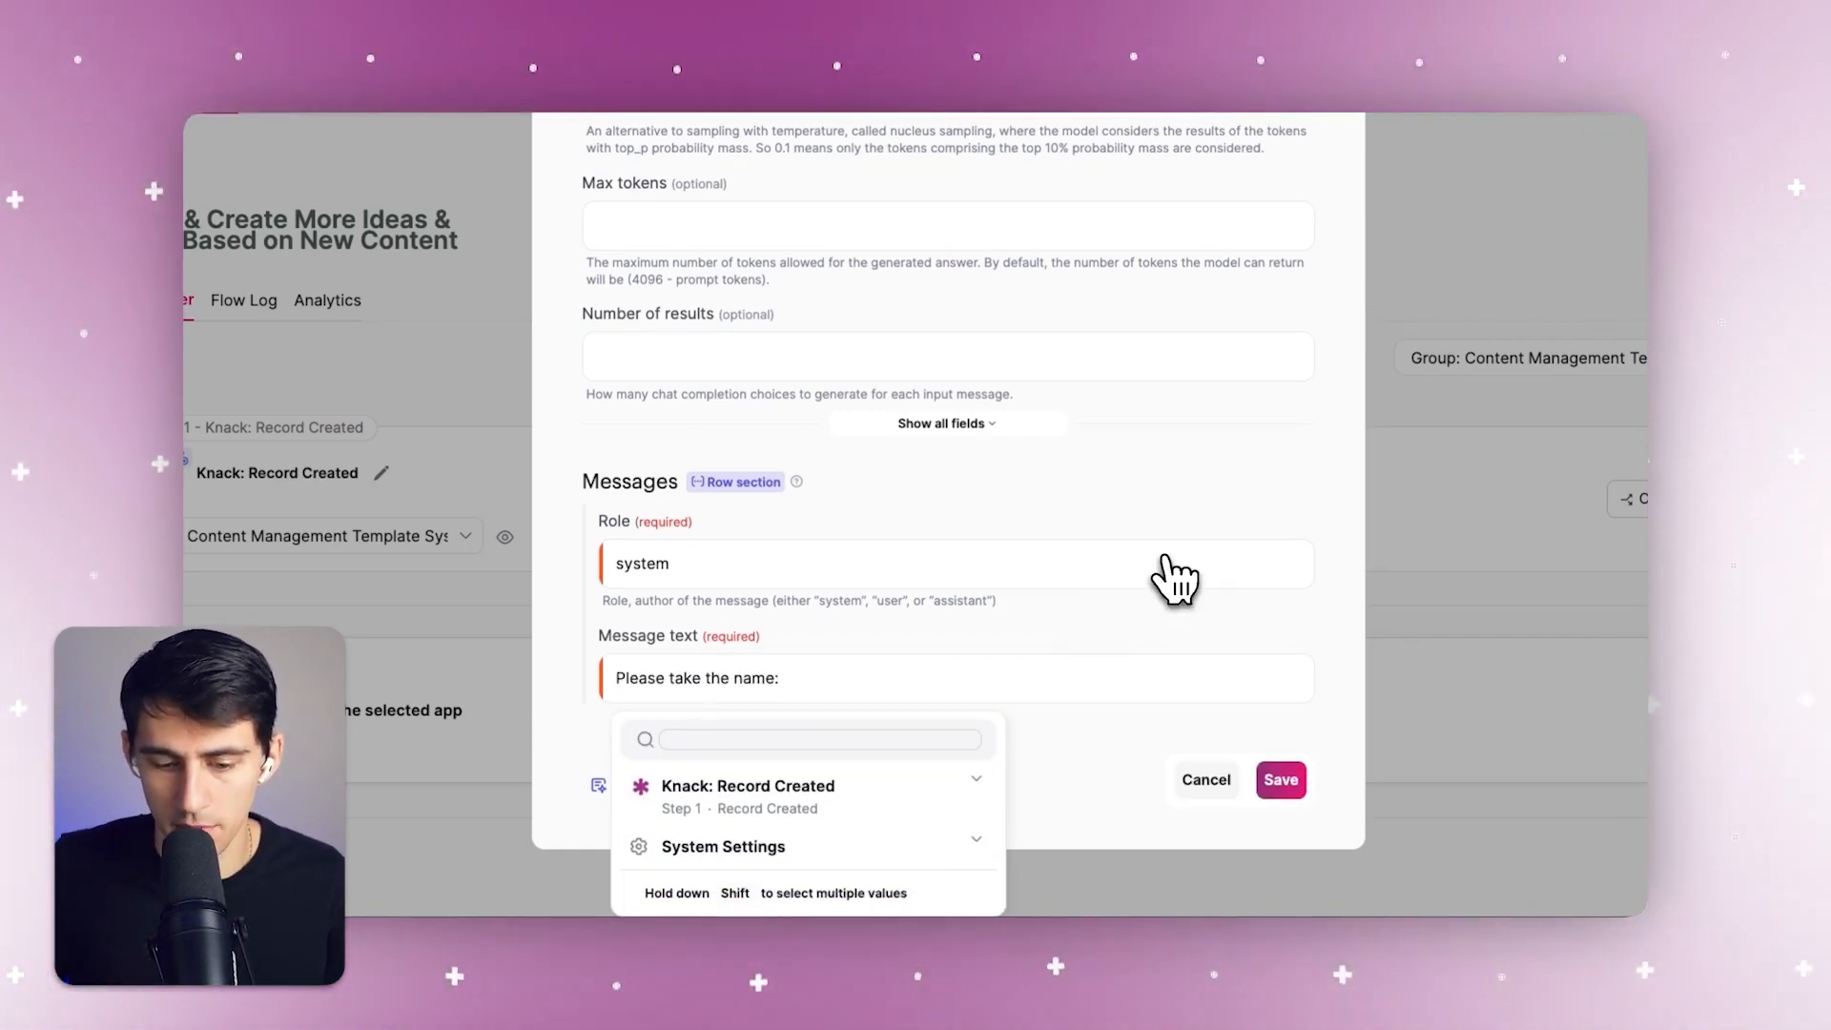
pyautogui.click(868, 787)
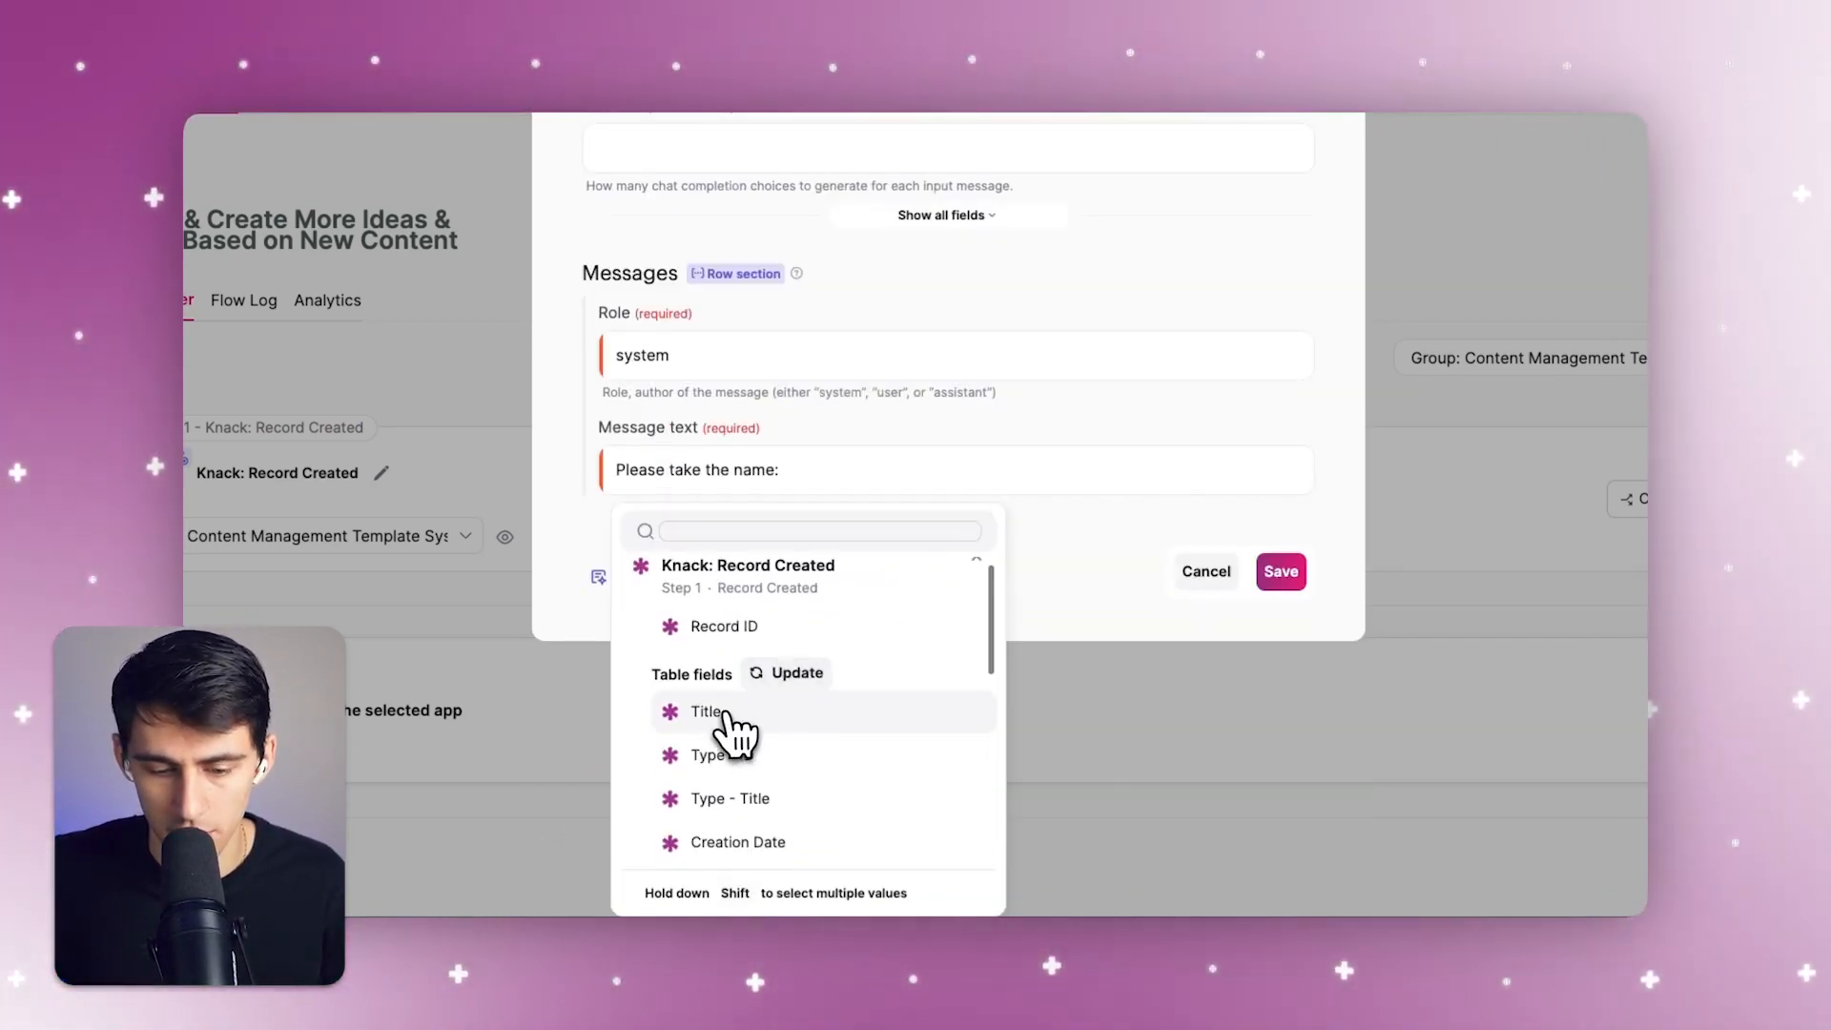
pyautogui.click(706, 713)
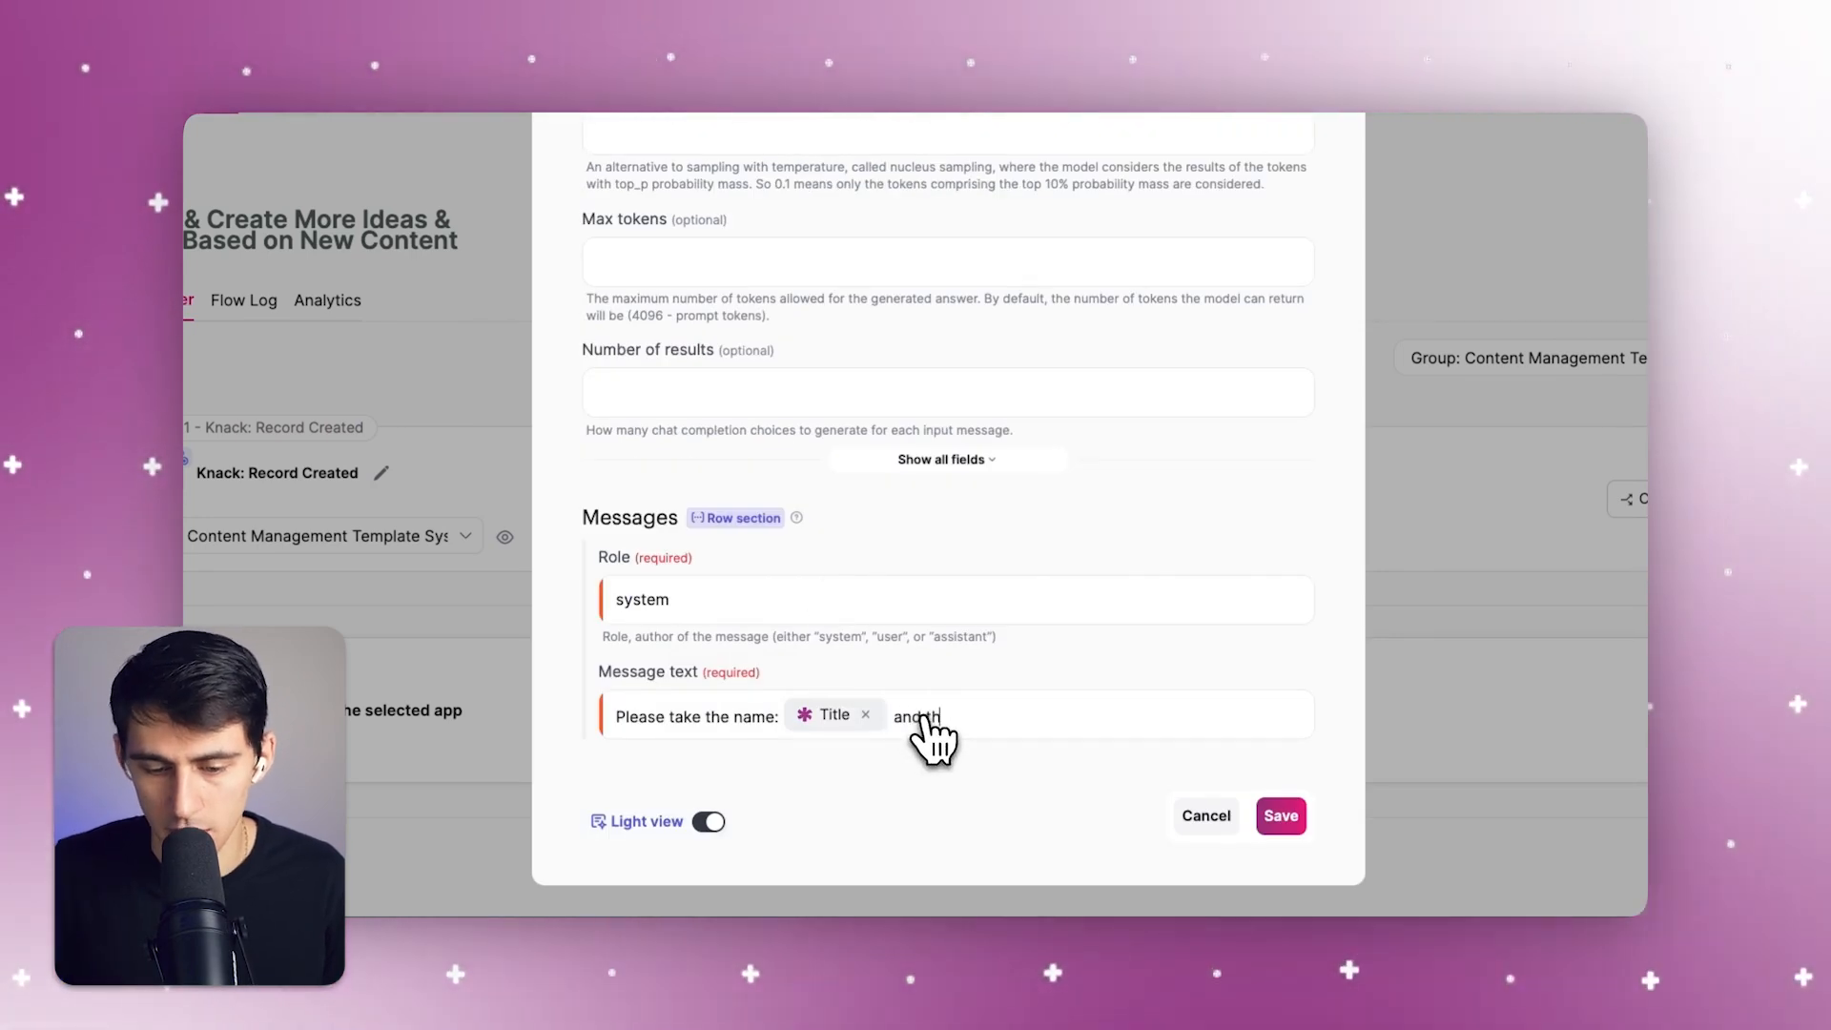
# Extend the message text with "and the content type (", the Type - Title field, and ") and get creative"
pyautogui.write('and the content type')
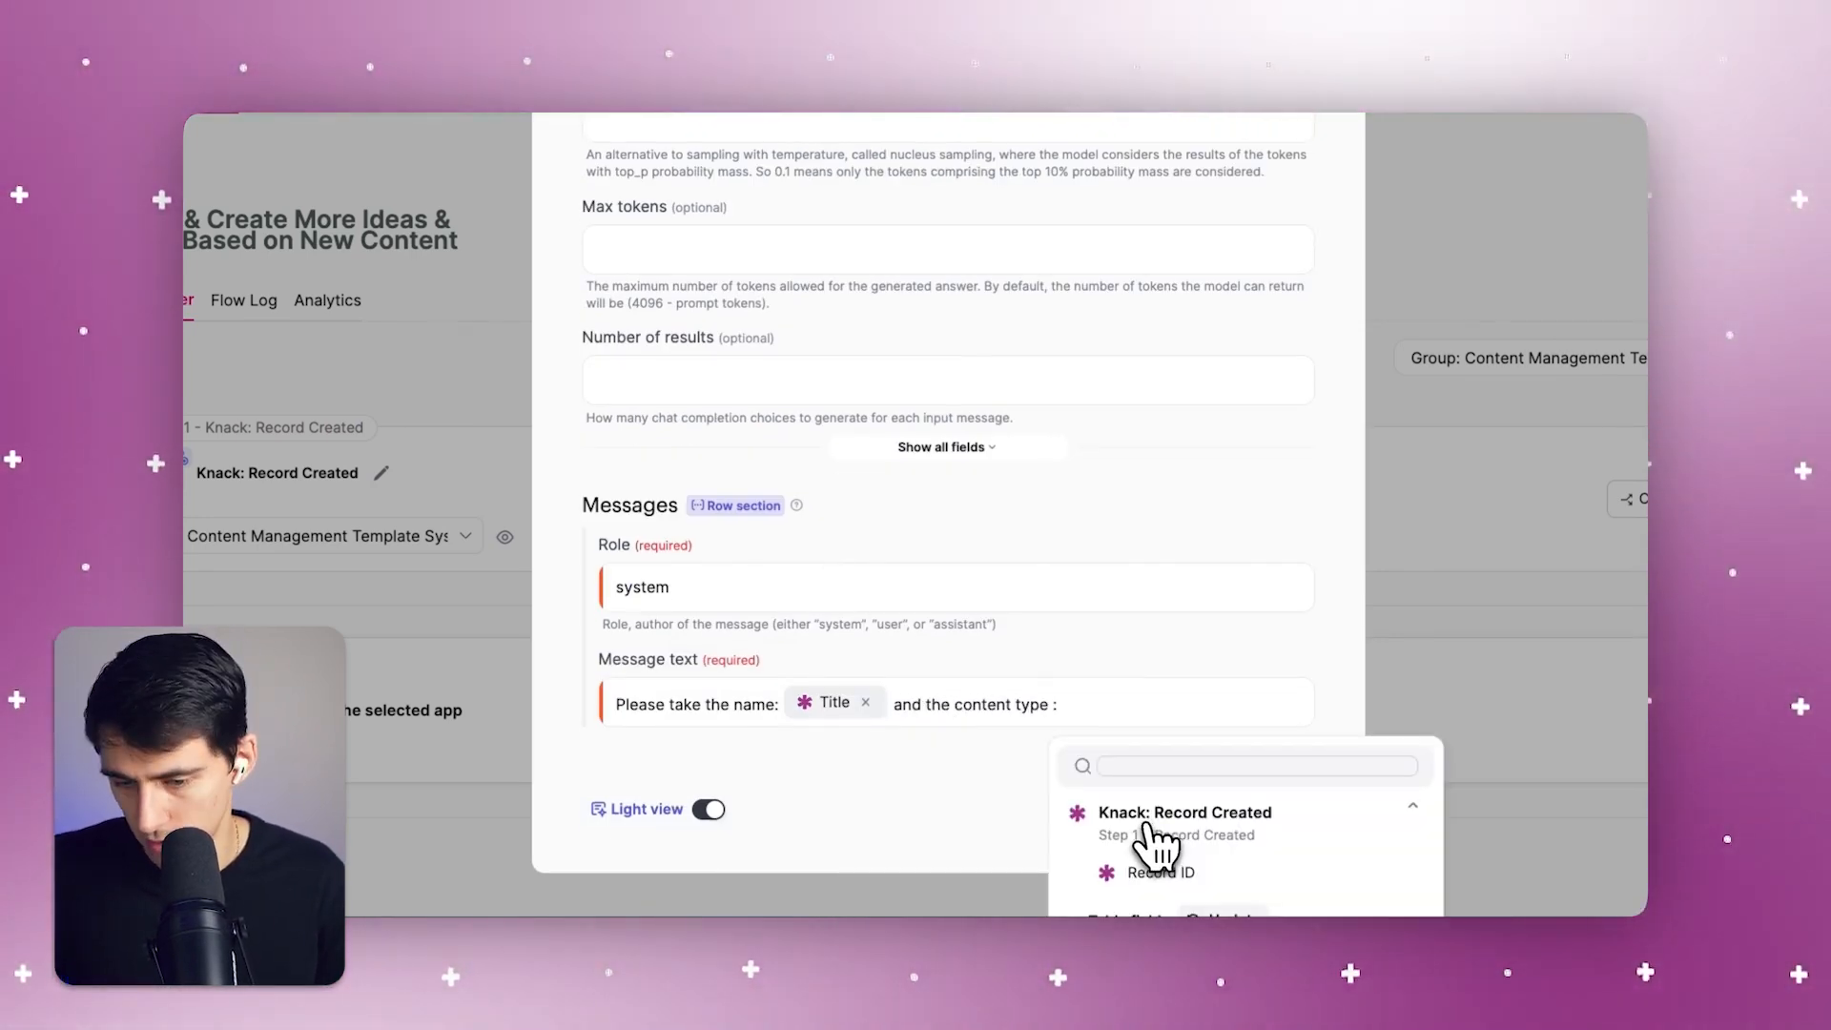
pyautogui.write(' (')
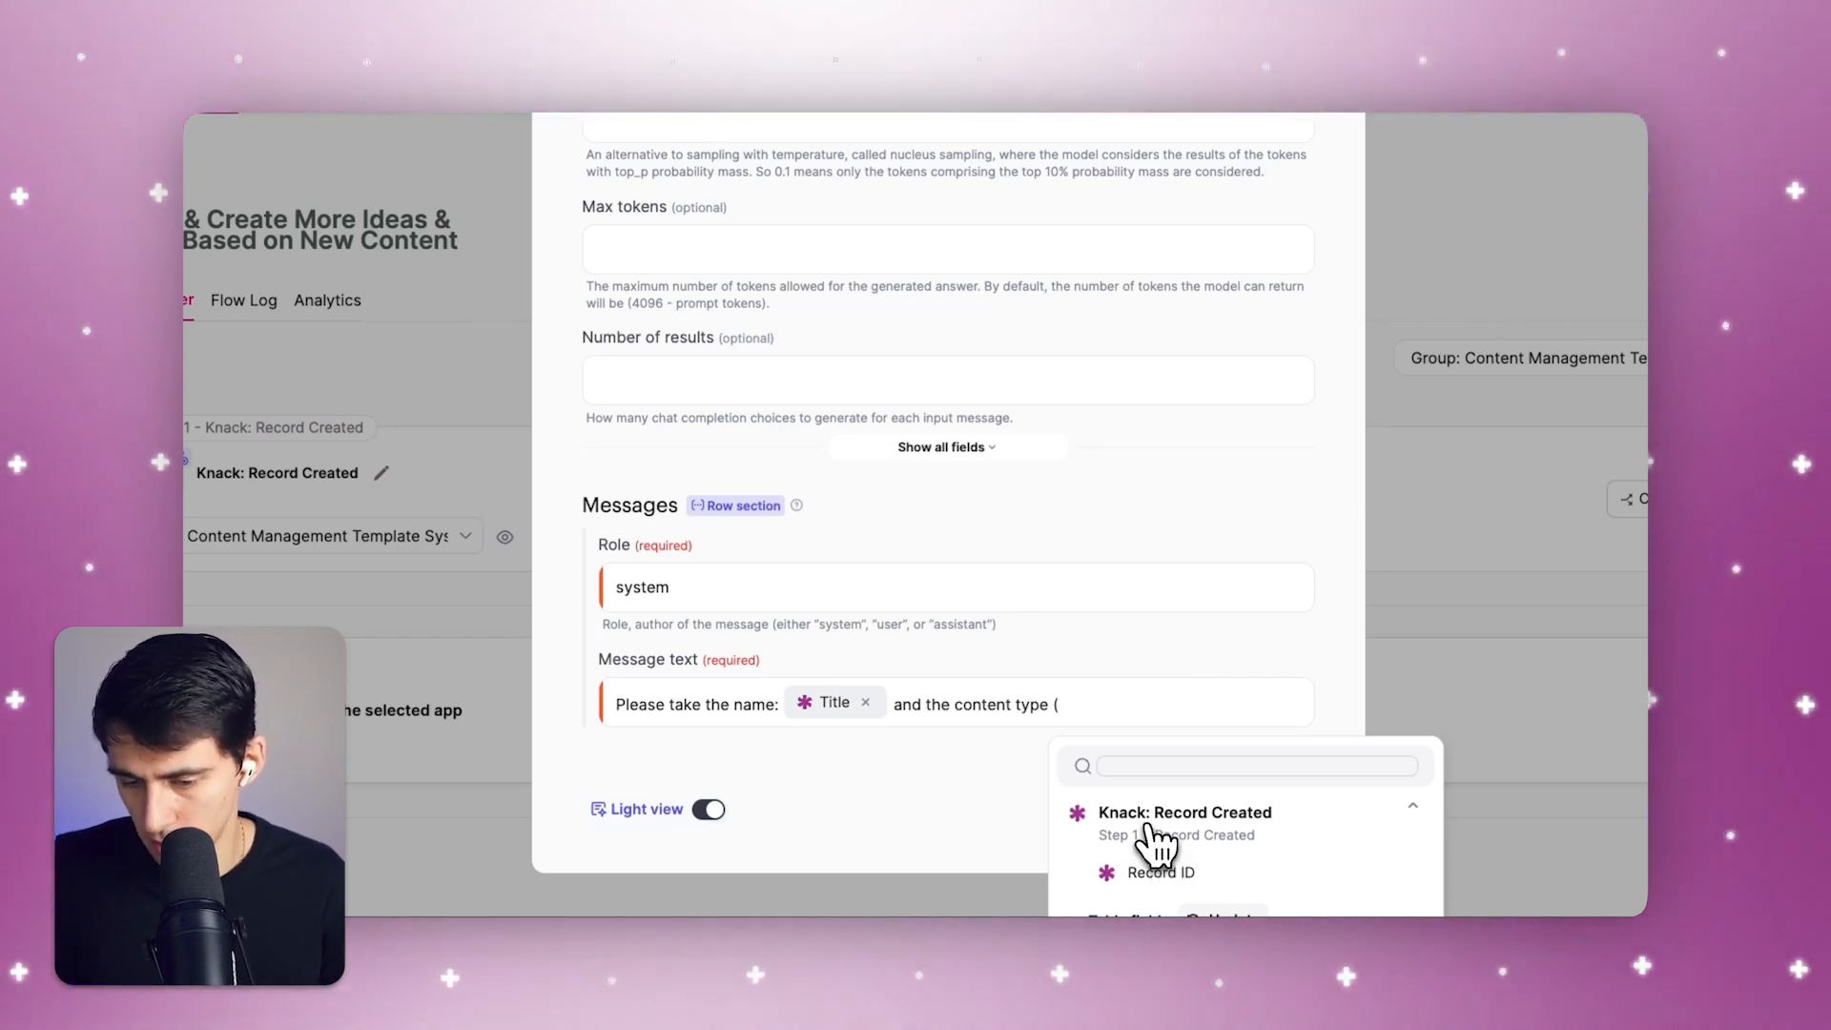
pyautogui.click(1156, 825)
pyautogui.click(1188, 868)
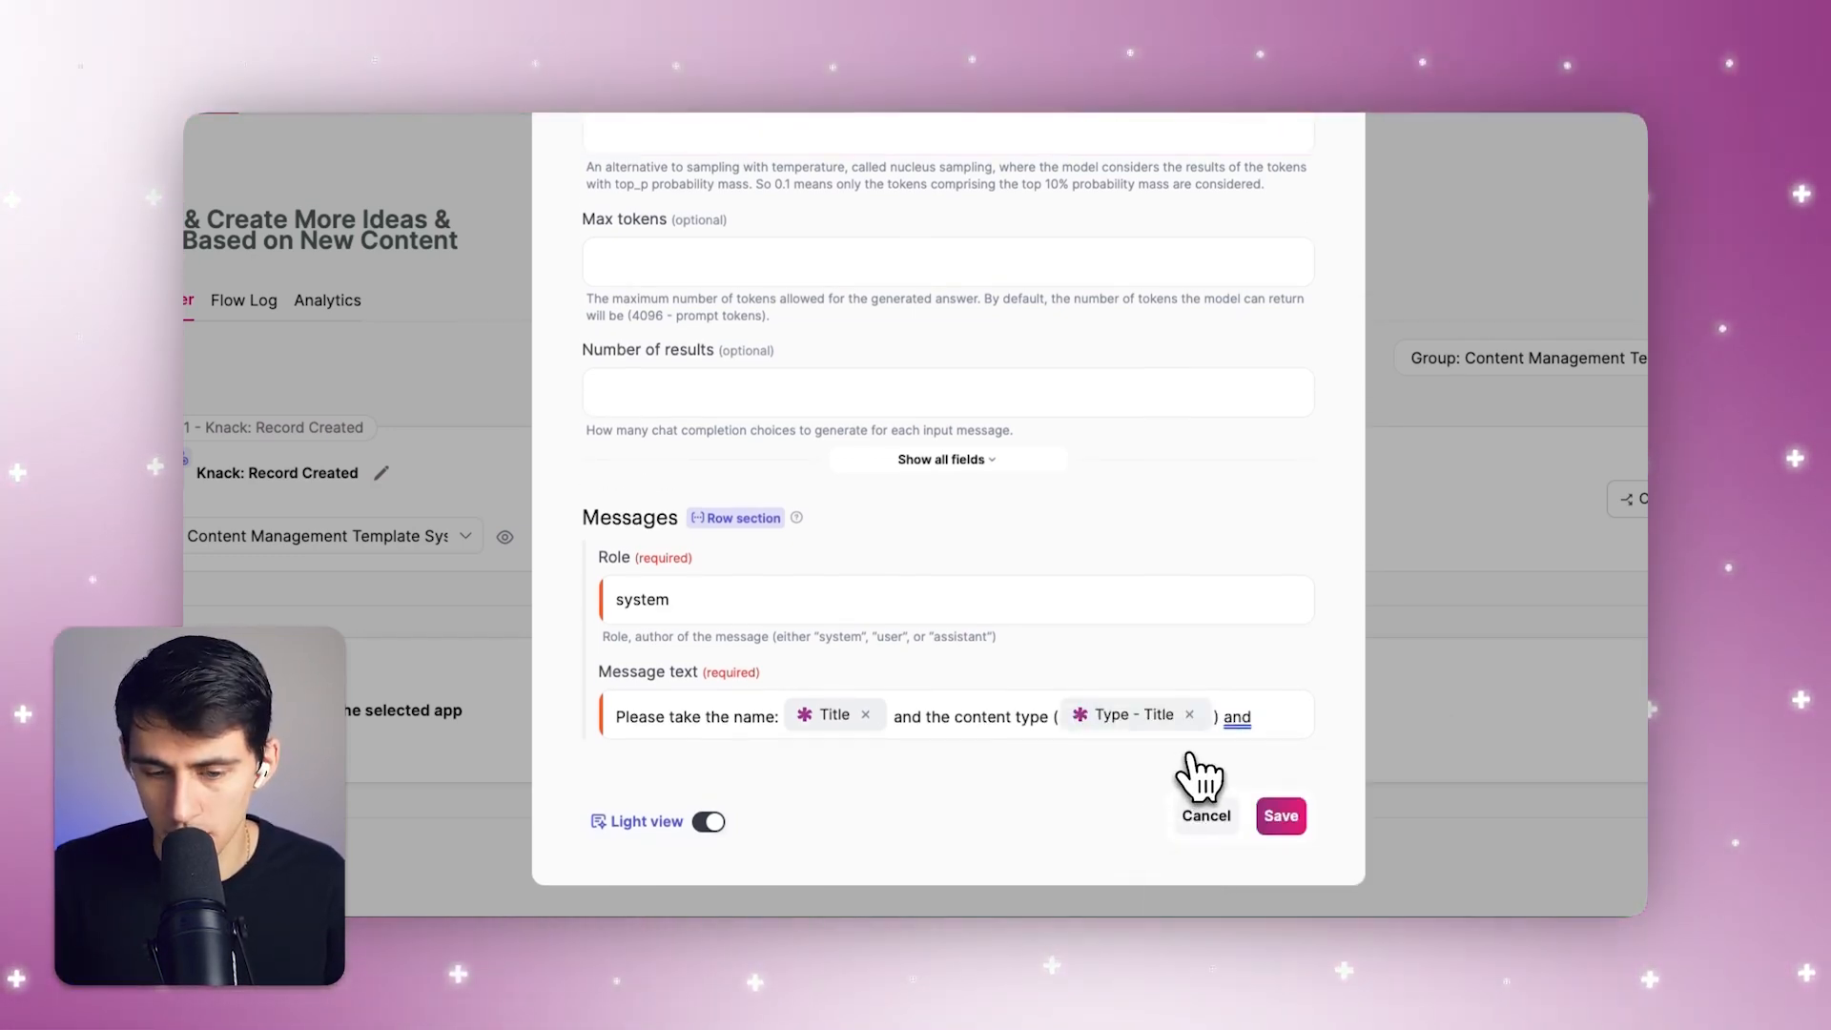
pyautogui.write('ive')
# Remove the "and" before "the content type" and replace "and get creative" with ", and the" in the message text
pyautogui.click(929, 717)
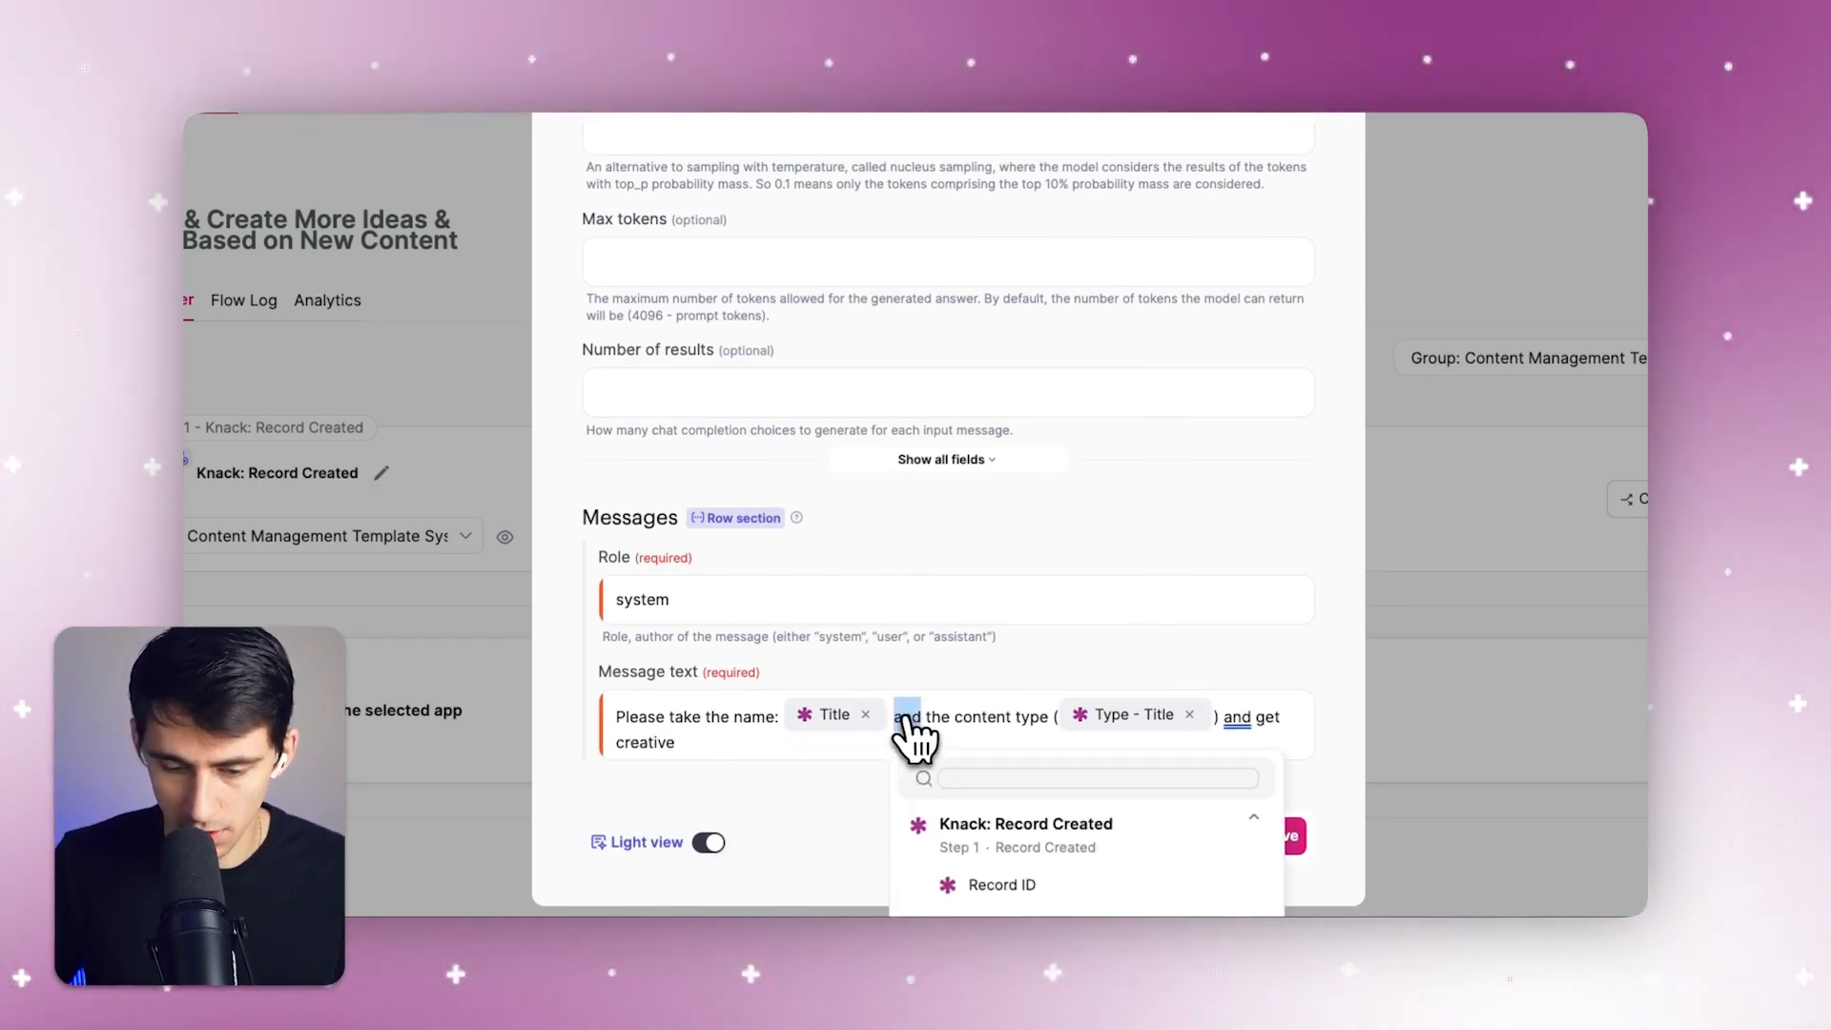
pyautogui.press('BackSpace')
pyautogui.press('BackSpace')
pyautogui.press('BackSpace')
pyautogui.press('BackSpace')
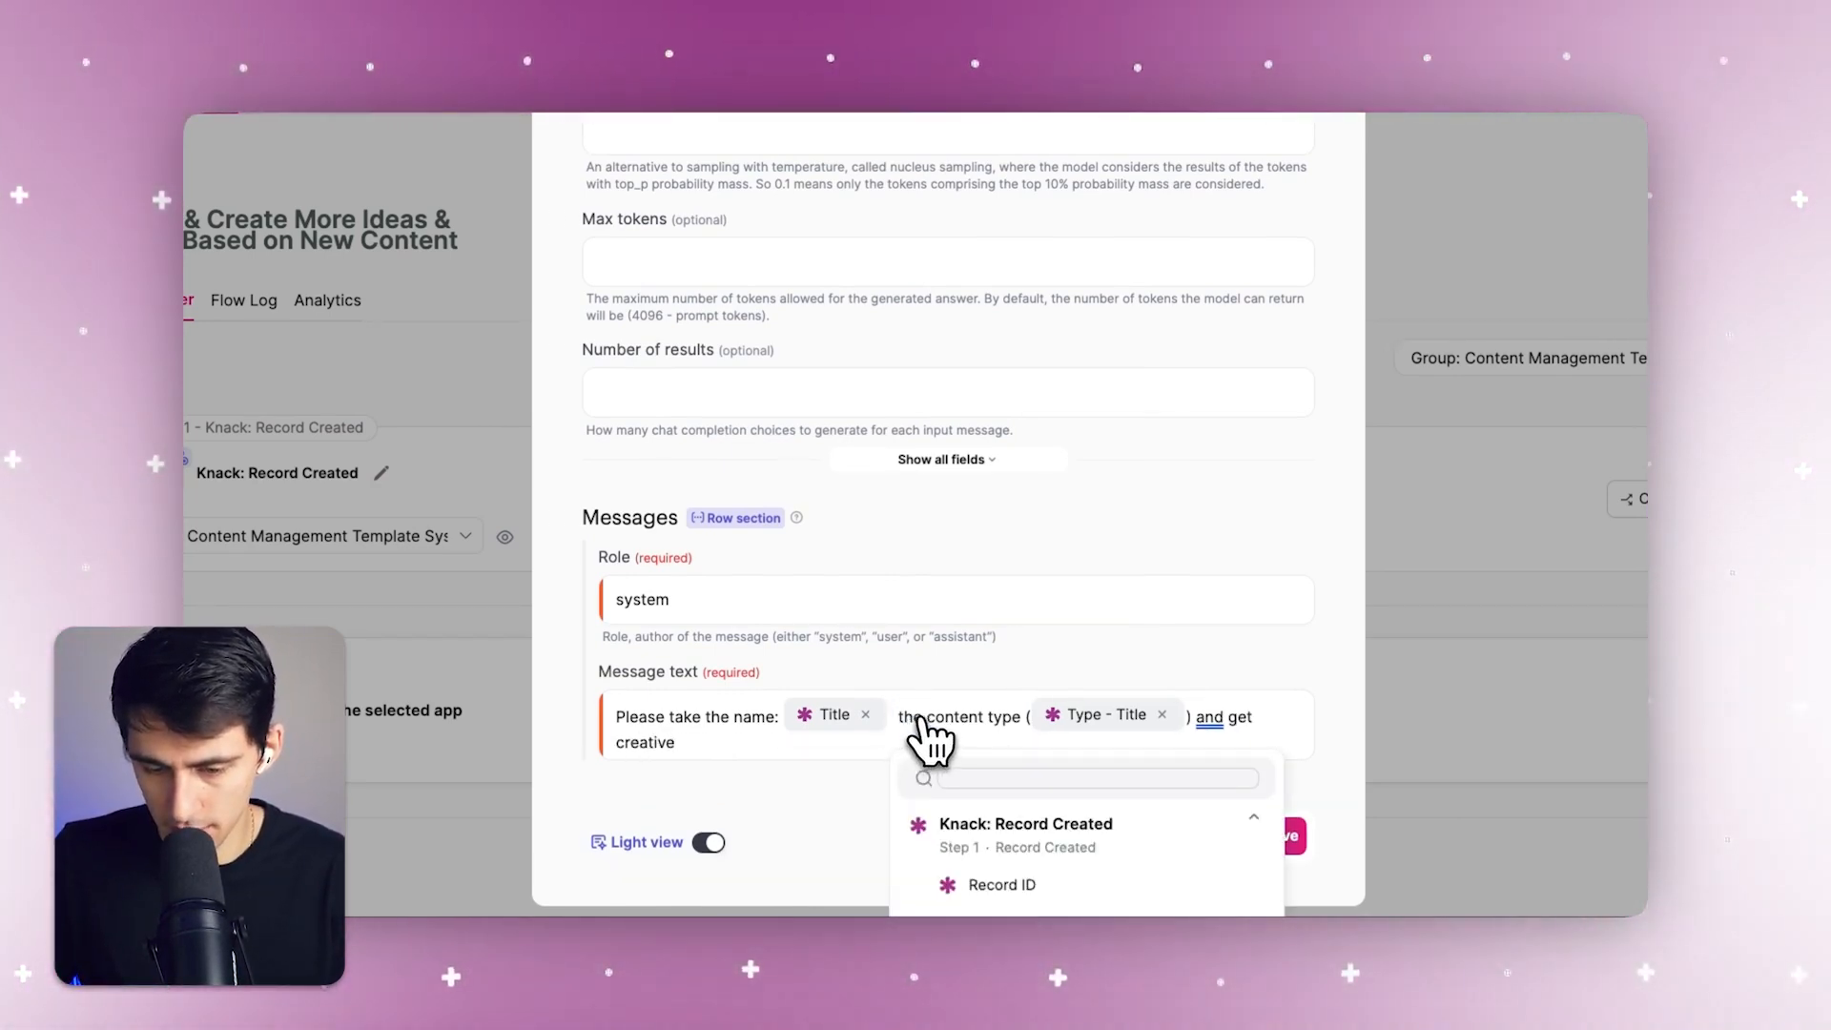
pyautogui.press('BackSpace')
pyautogui.doubleClick(1208, 717)
pyautogui.press('BackSpace')
pyautogui.press('BackSpace')
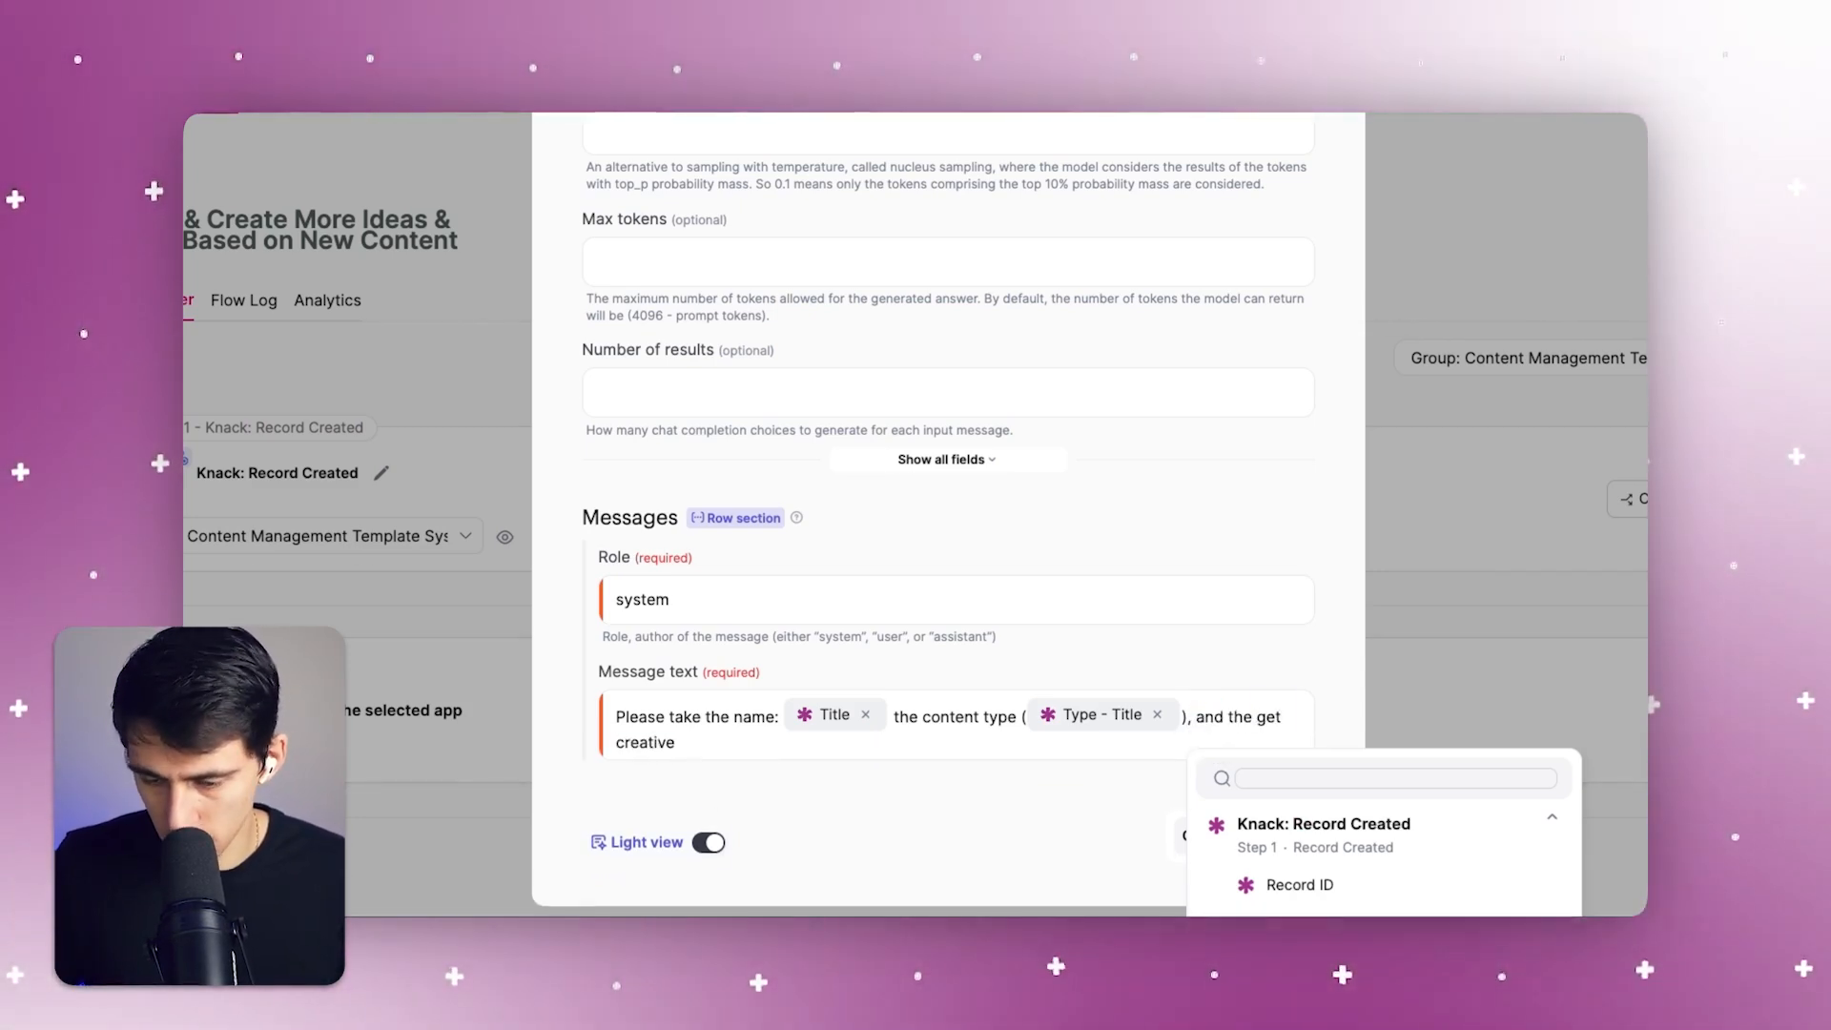
pyautogui.moveTo(675, 743); pyautogui.dragTo(1206, 728)
pyautogui.press('BackSpace')
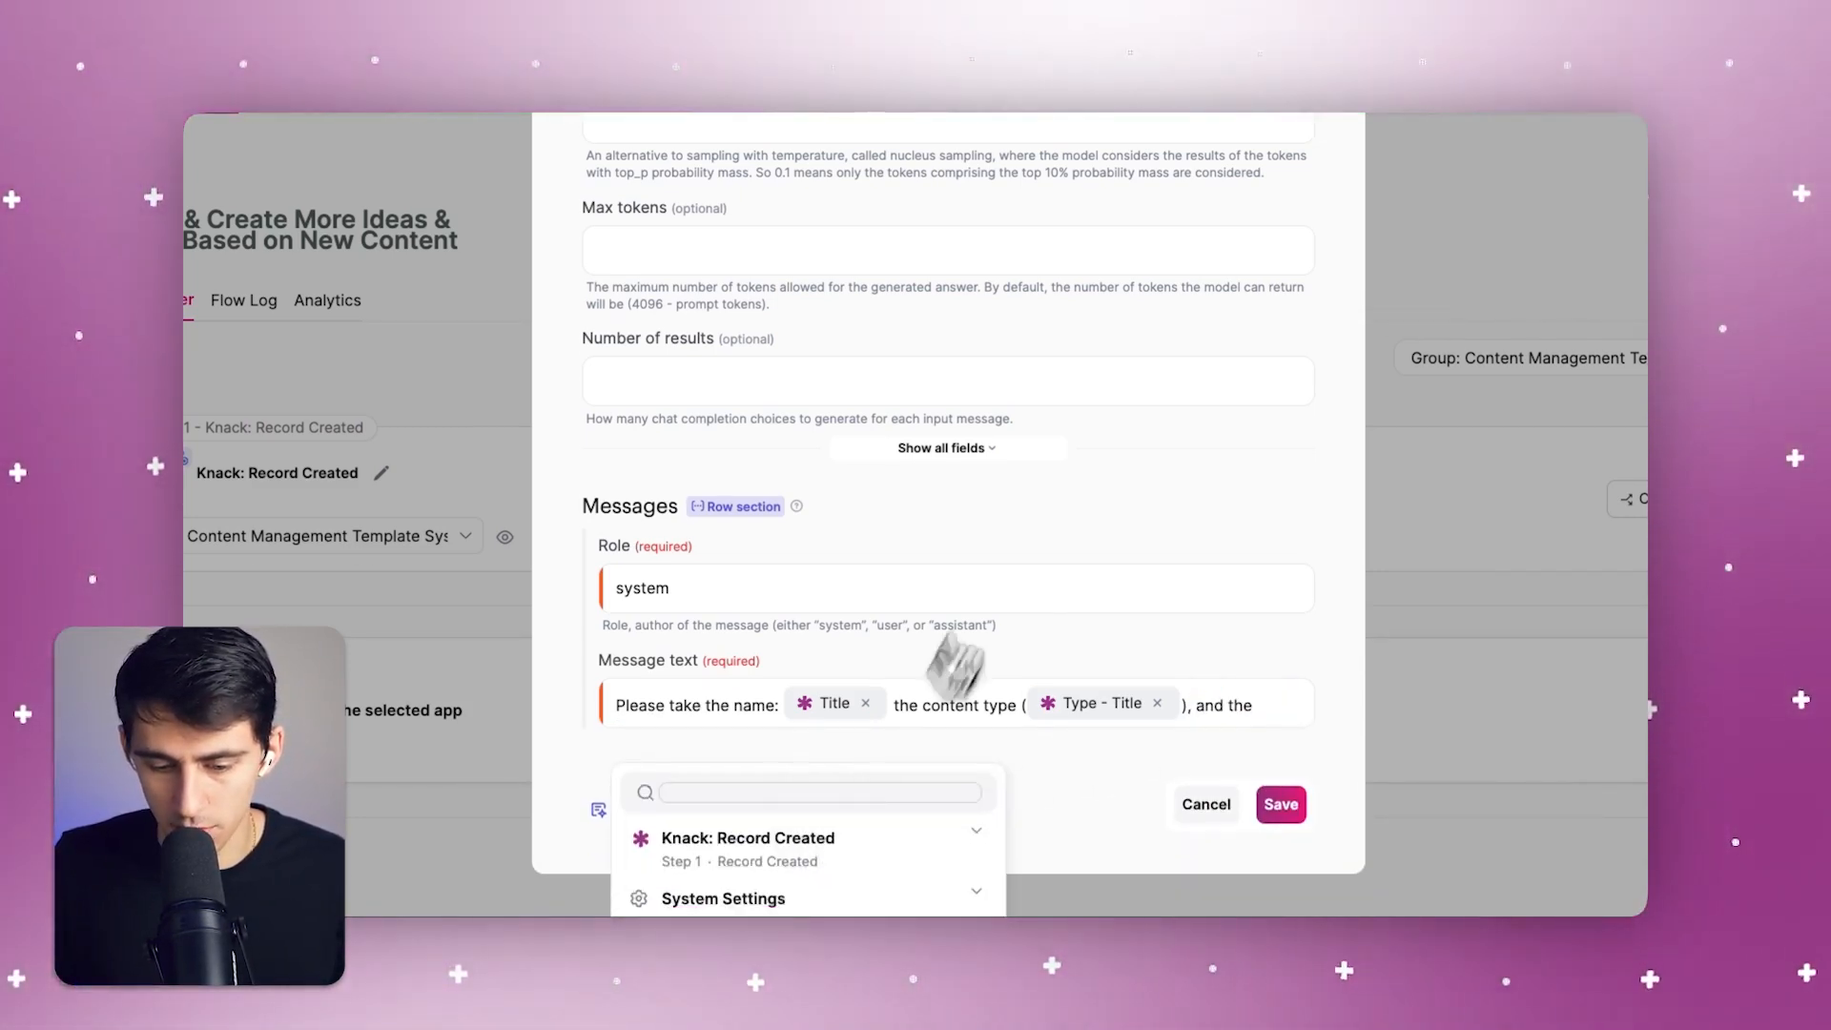
# Append the record's Content Summary field to the message text and precede it with the label "Content Summary ("
pyautogui.click(806, 775)
pyautogui.scroll(-3, 952, 587)
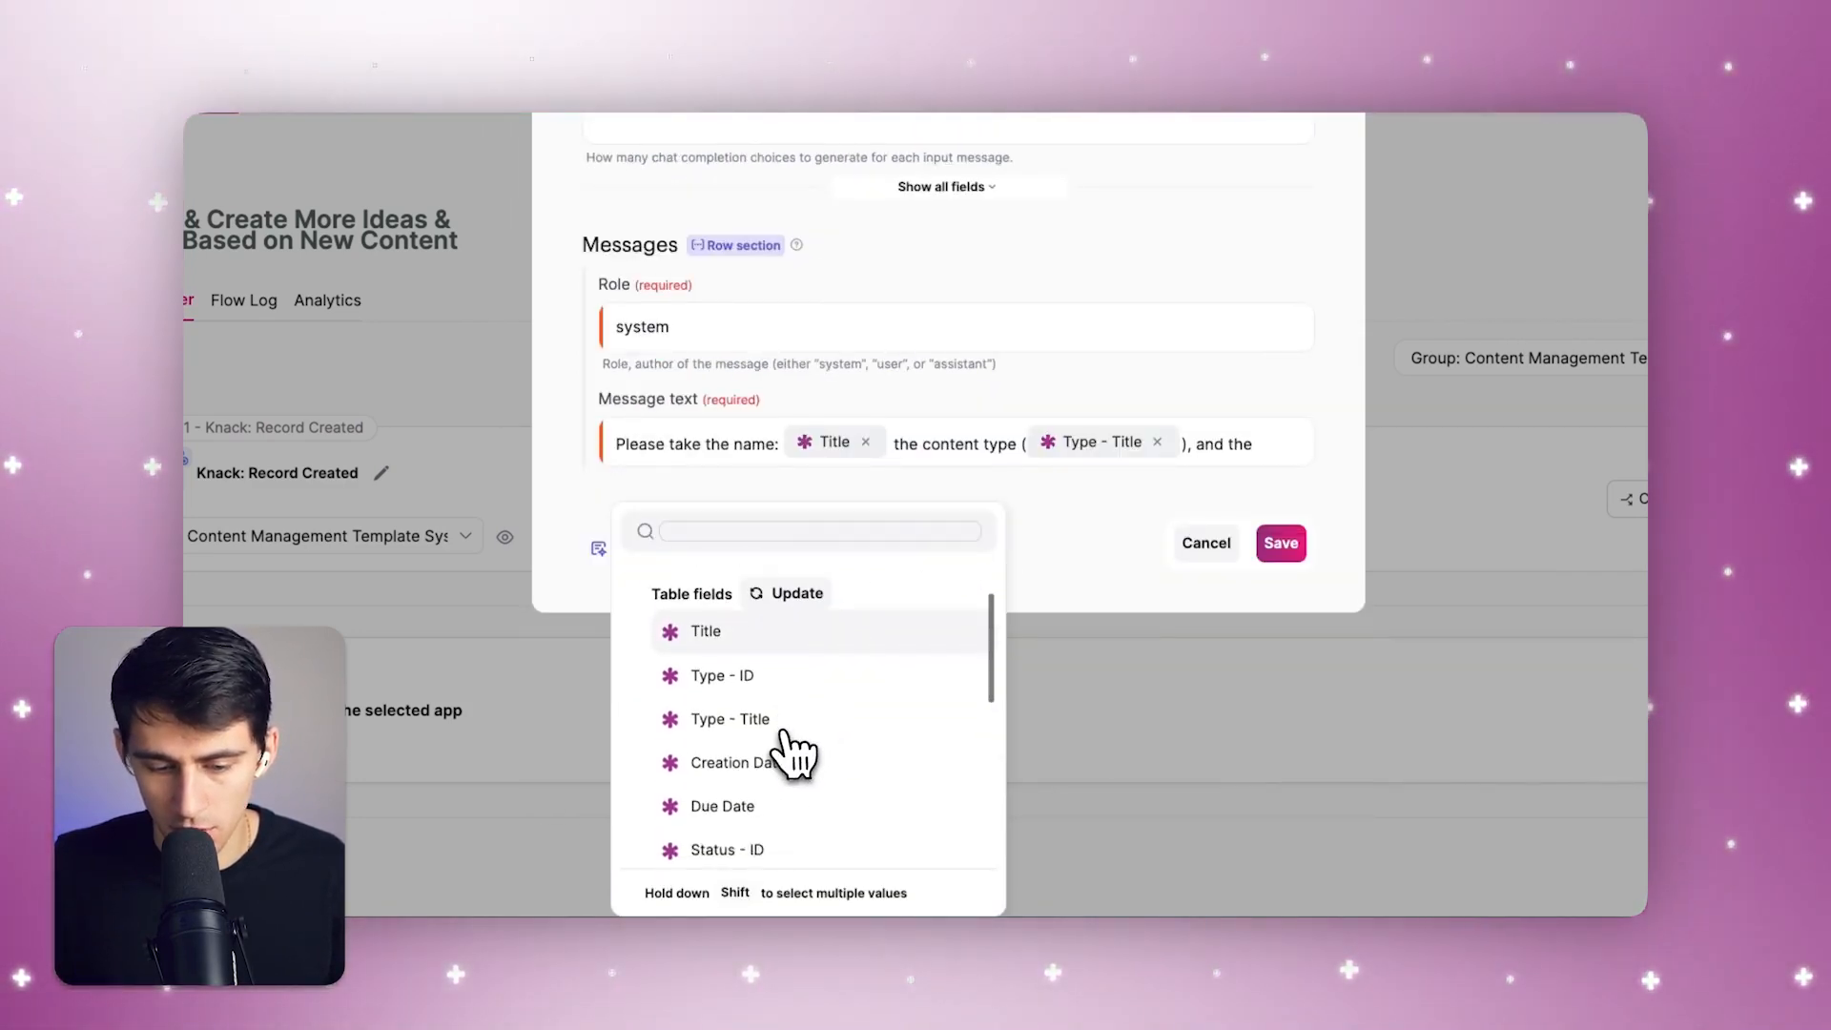
pyautogui.scroll(-1, 792, 754)
pyautogui.click(761, 761)
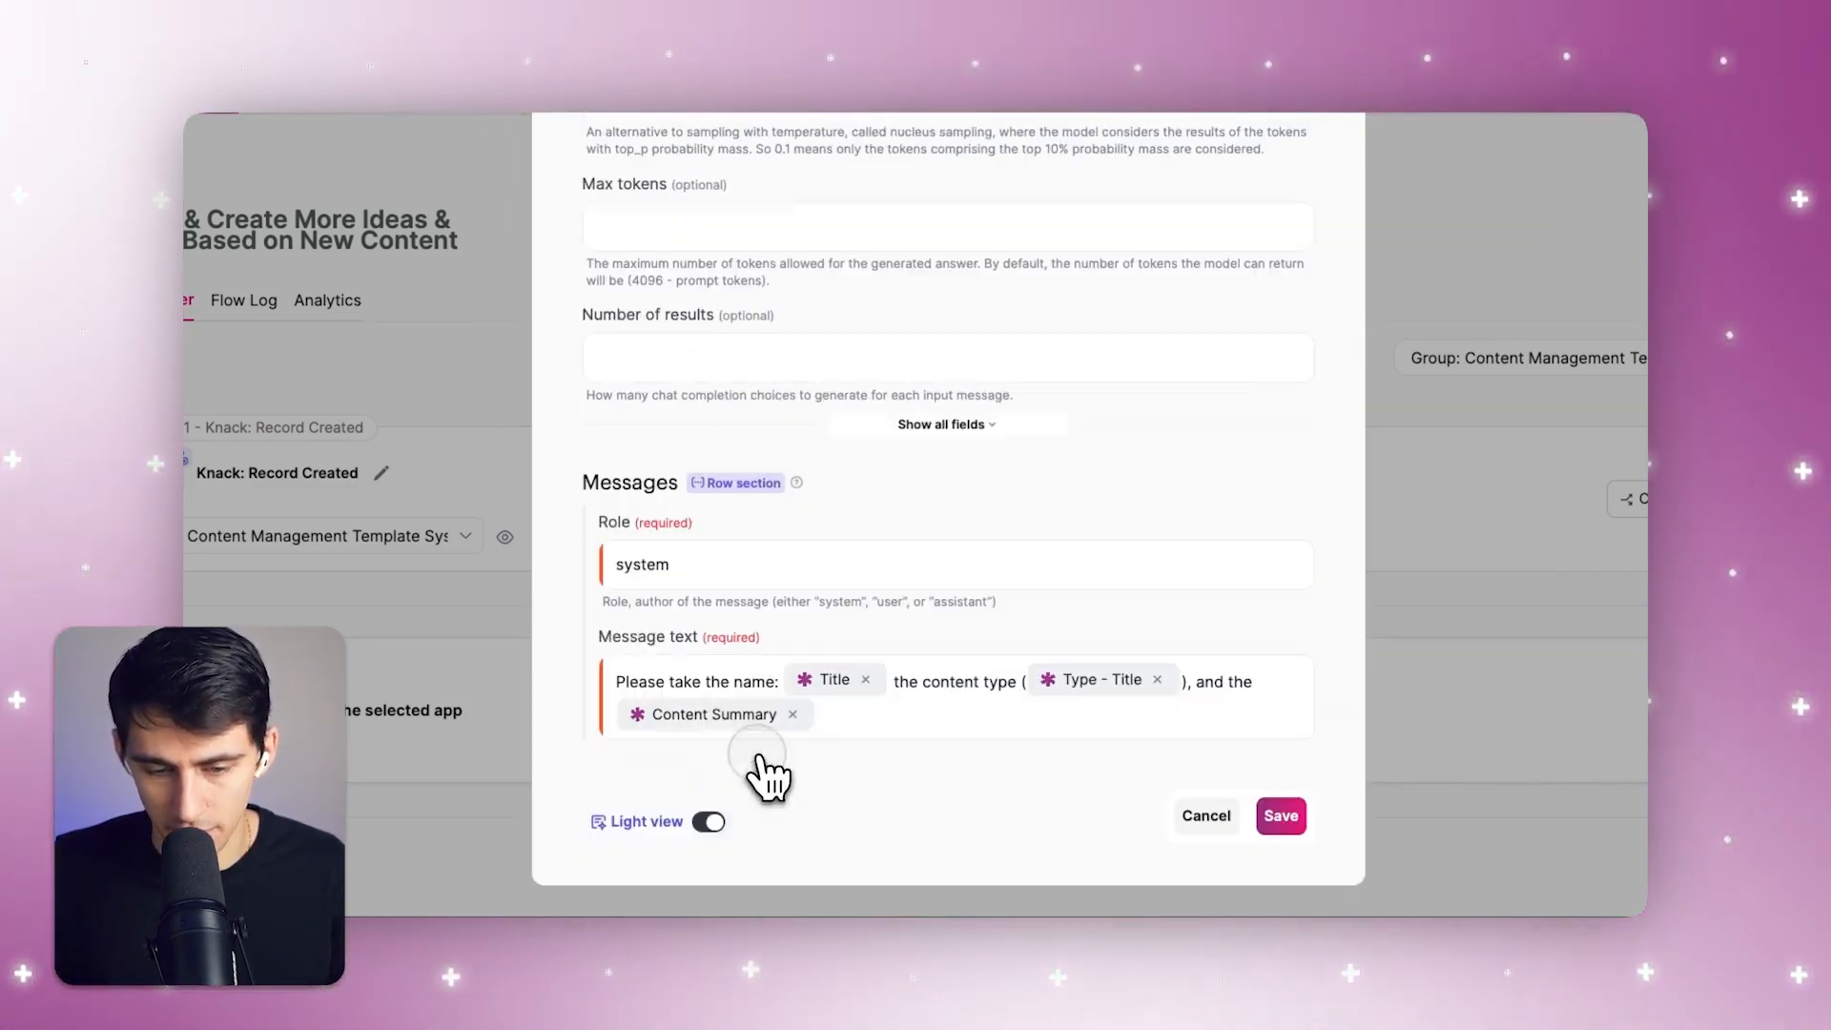
pyautogui.click(1261, 682)
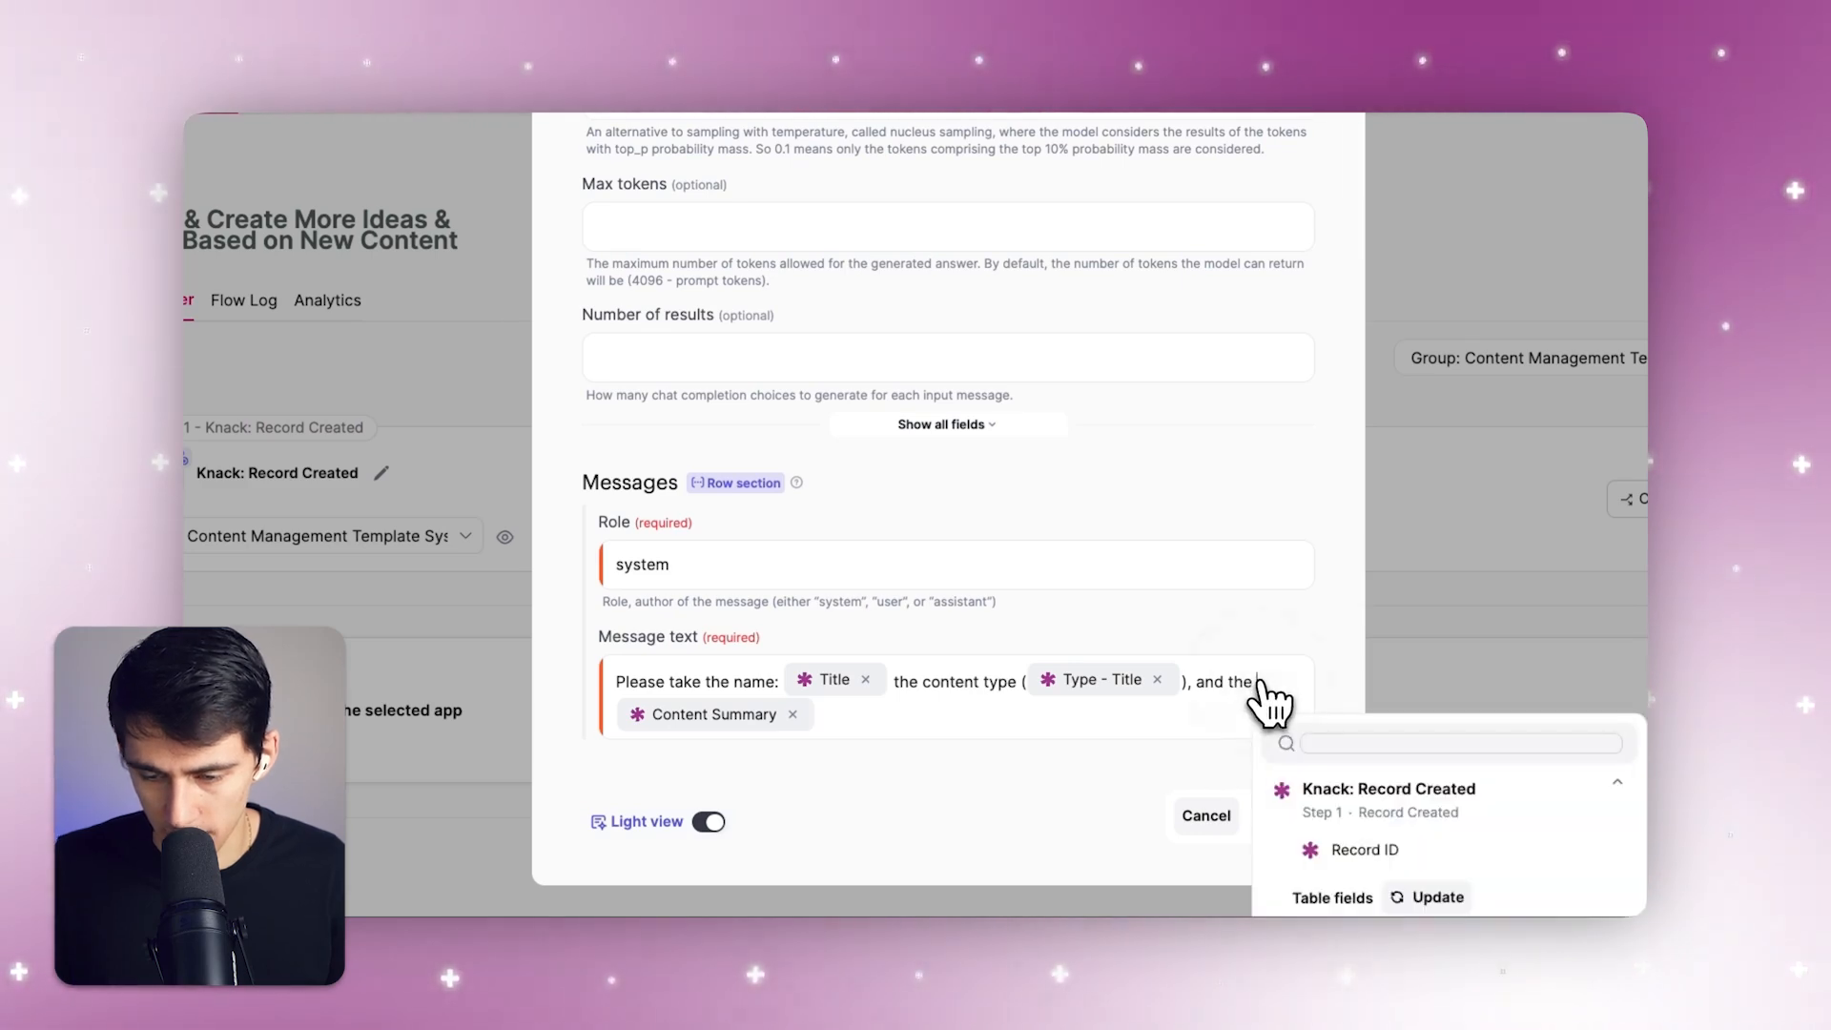
pyautogui.write('Content Summary (')
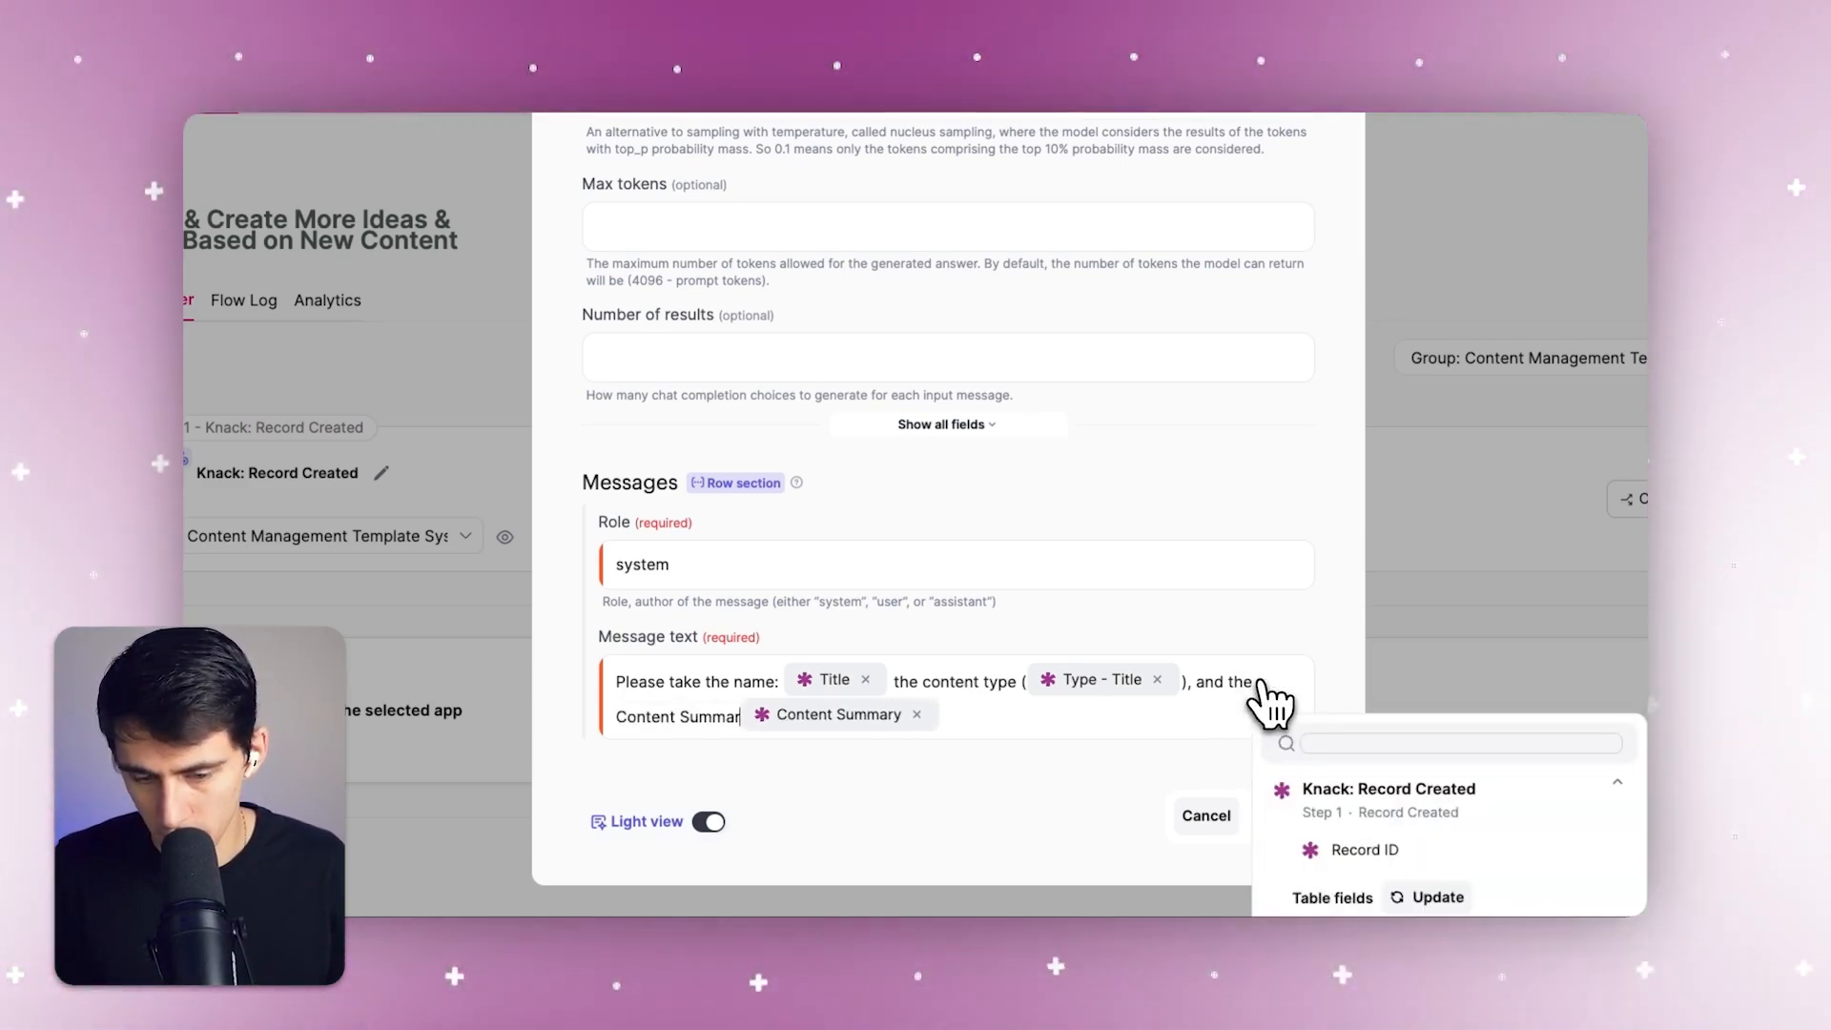
pyautogui.press('Right')
# Close the parenthesis after the Content Summary field and continue the message with "and add"
pyautogui.write(') and add m')
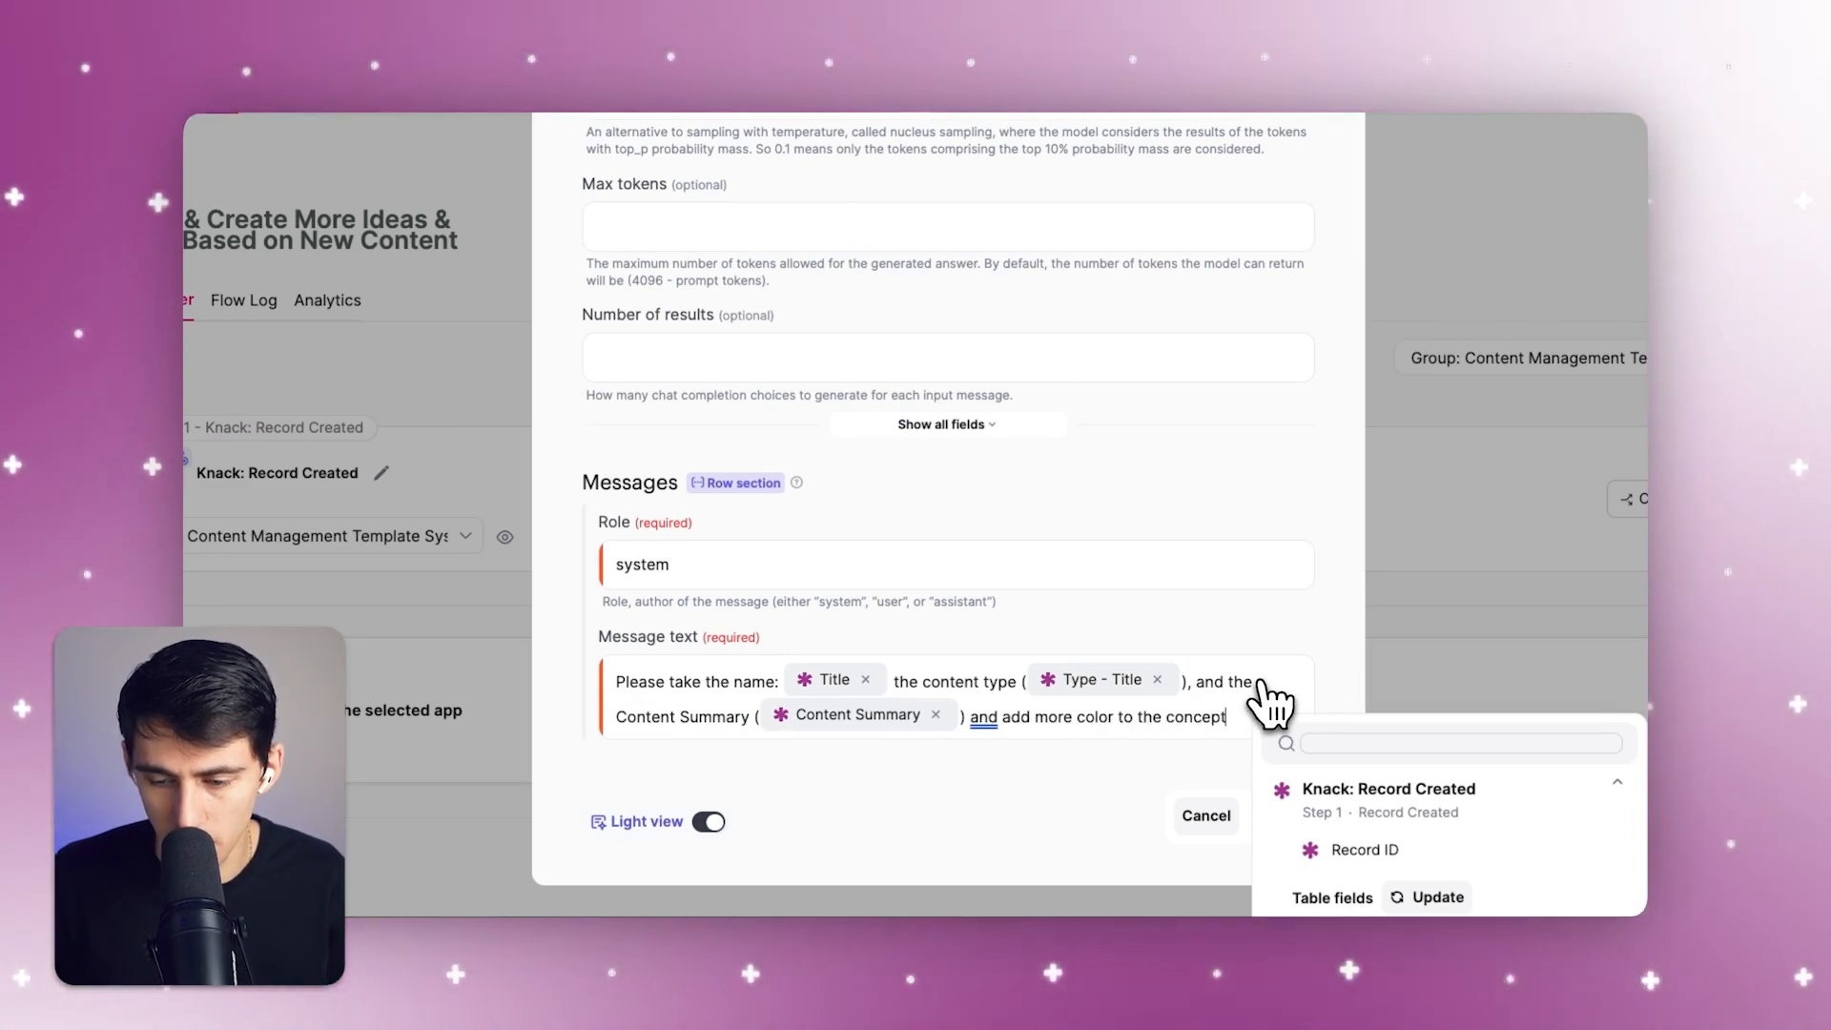
pyautogui.write('ore color to the concept of')
pyautogui.press('BackSpace')
pyautogui.press('BackSpace')
pyautogui.press('BackSpace')
pyautogui.press('BackSpace')
pyautogui.press('BackSpace')
pyautogui.press('BackSpace')
pyautogui.press('BackSpace')
pyautogui.press('BackSpace')
pyautogui.press('BackSpace')
pyautogui.press('BackSpace')
pyautogui.press('BackSpace')
pyautogui.press('BackSpace')
pyautogui.press('BackSpace')
pyautogui.press('BackSpace')
pyautogui.press('BackSpace')
pyautogui.press('BackSpace')
pyautogui.press('BackSpace')
pyautogui.press('BackSpace')
pyautogui.press('BackSpace')
pyautogui.press('BackSpace')
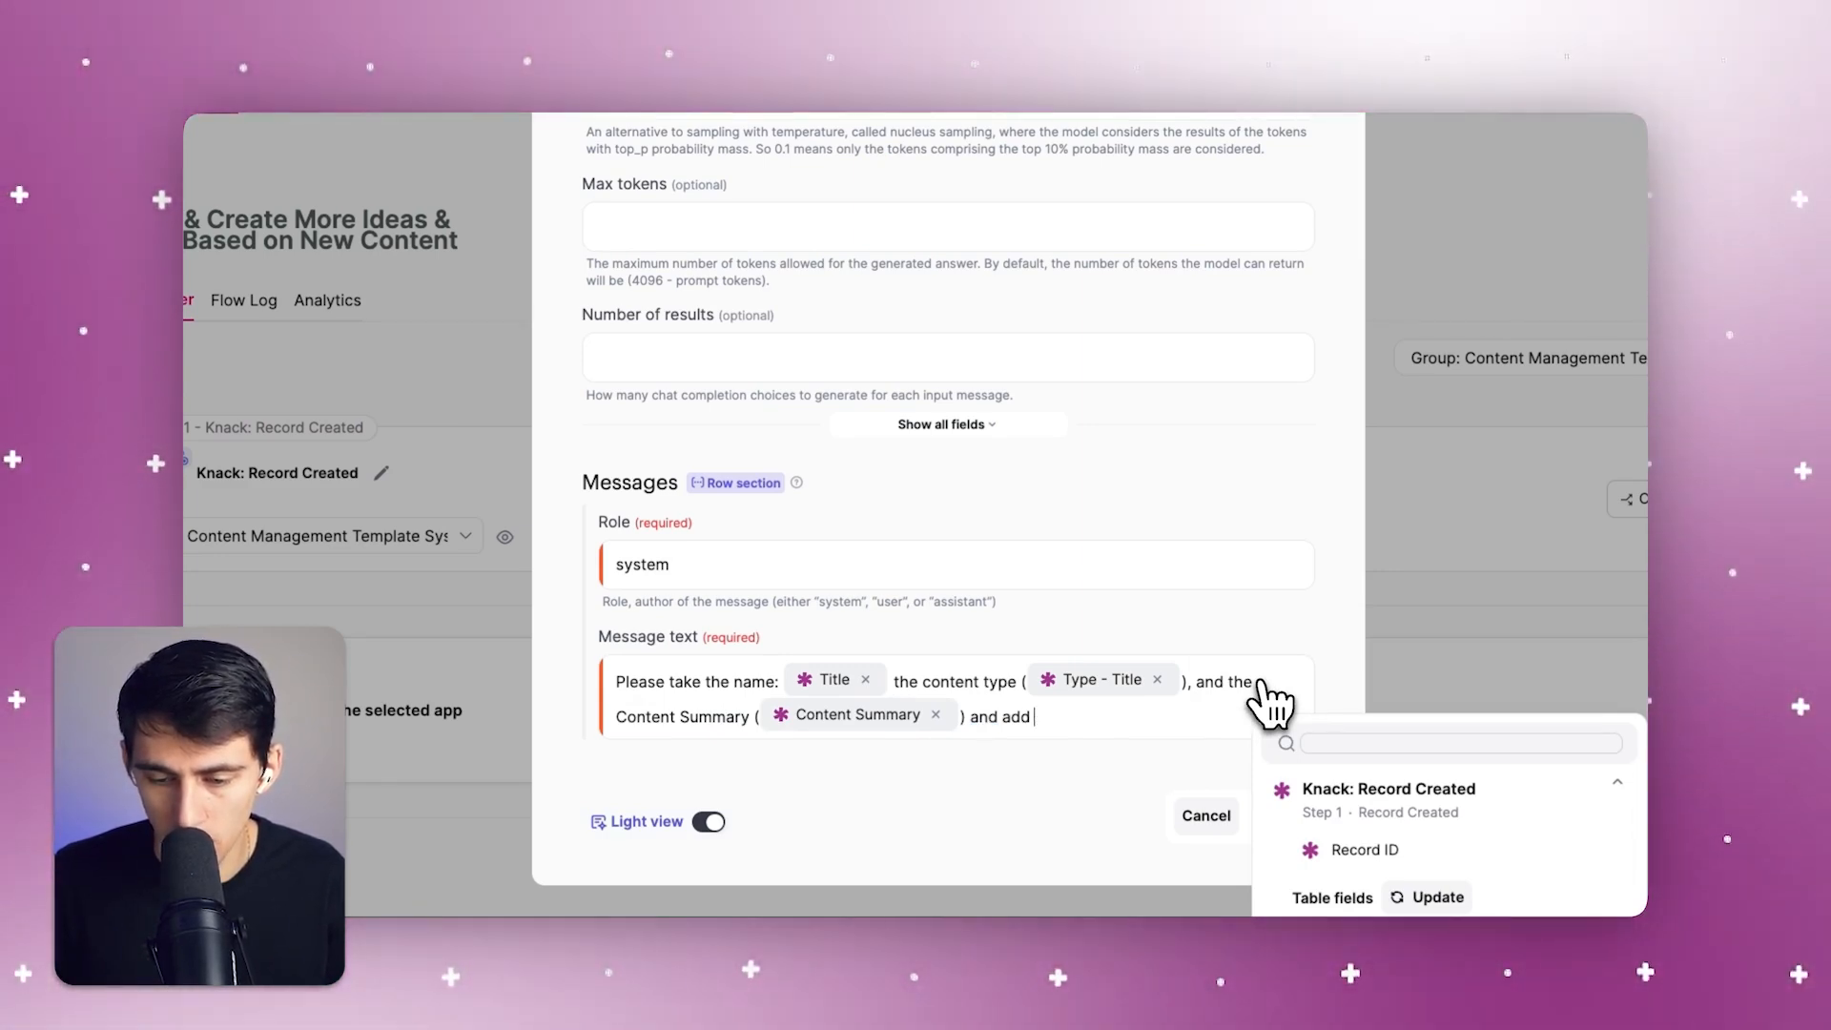
# Finish the message with "/ expand upon those ideas and concepts to make a more refined content piece for this content idea!" and save the action
pyautogui.write('/ expand upon those ideas a')
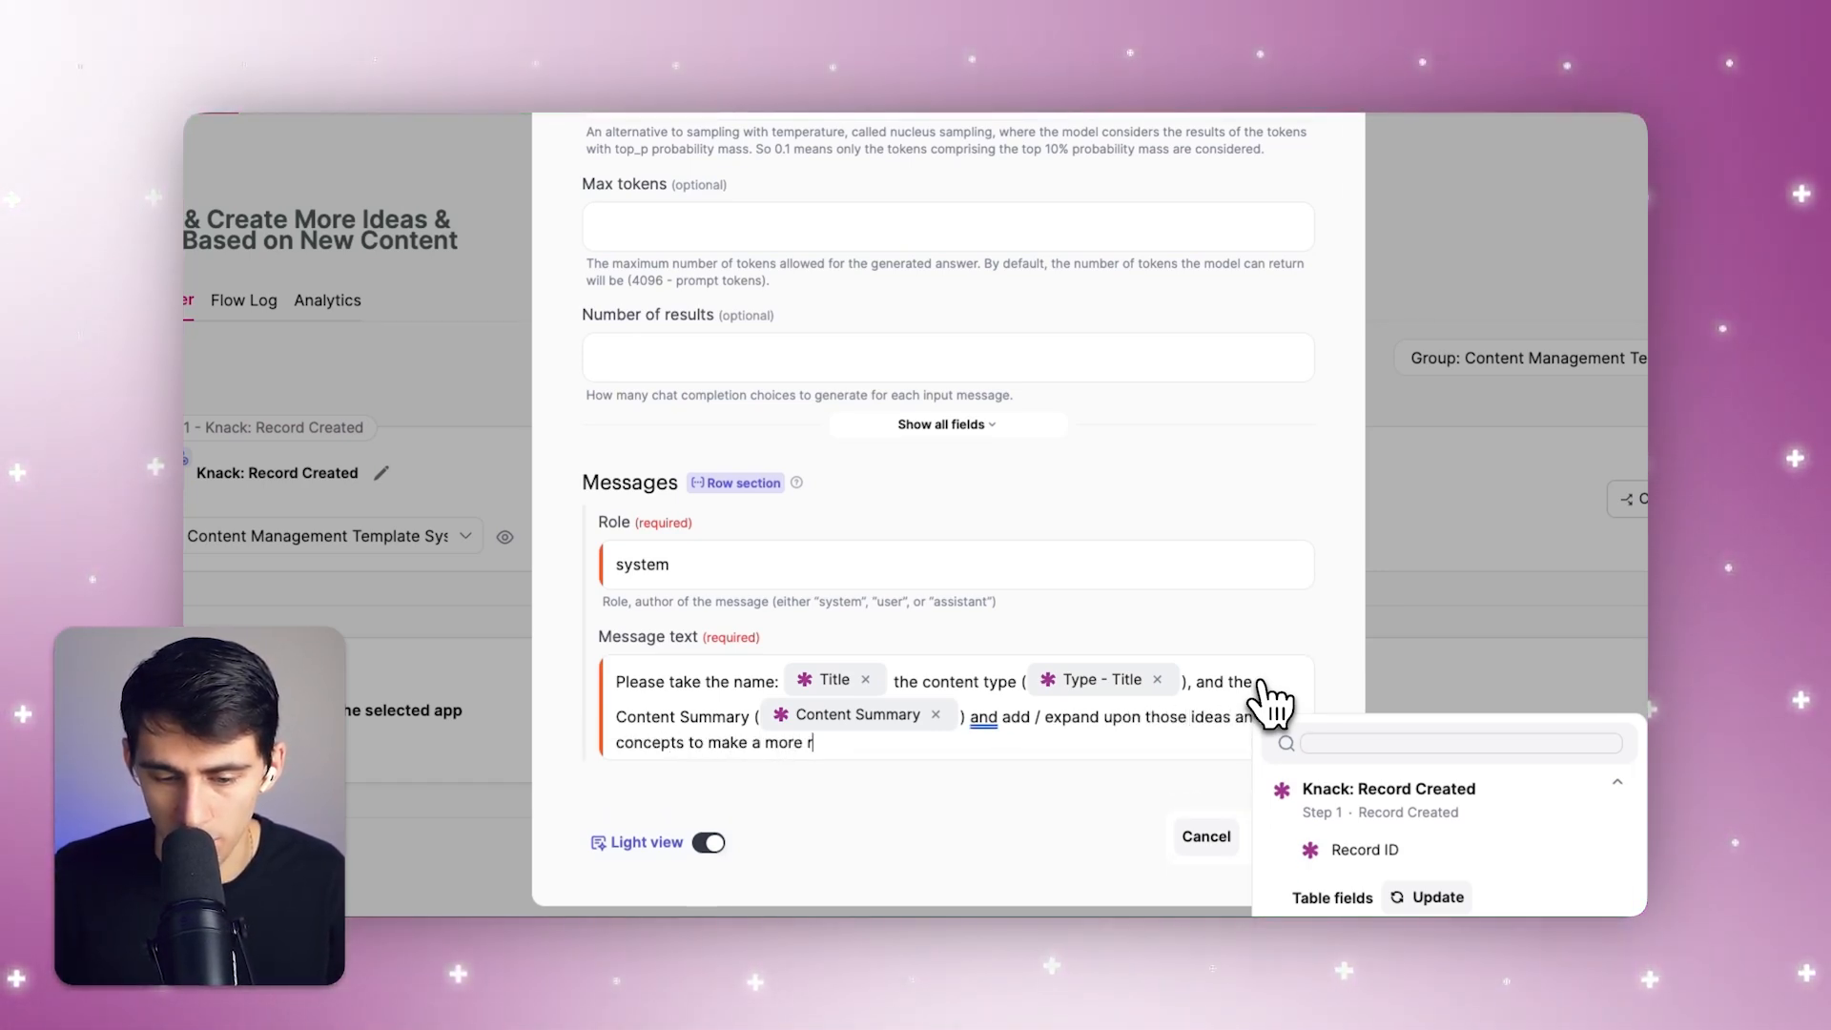
pyautogui.write('nt')
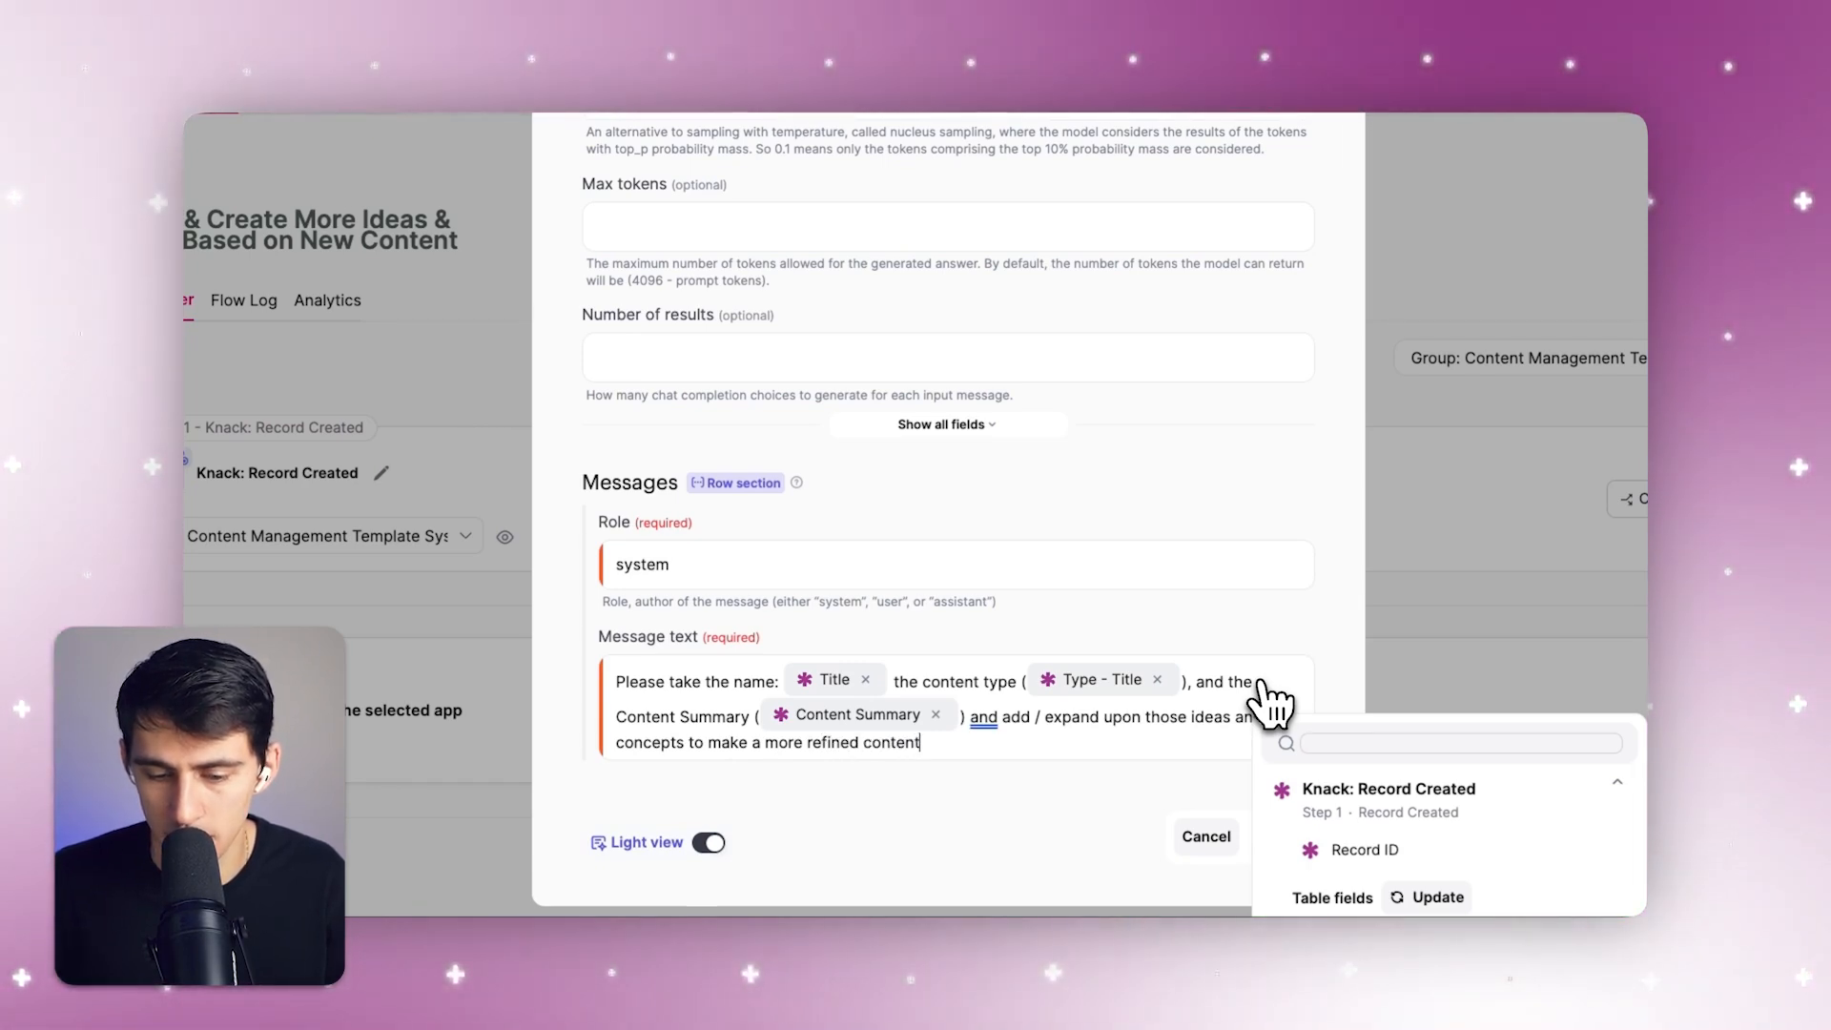
pyautogui.write(' piec e for this content idea!')
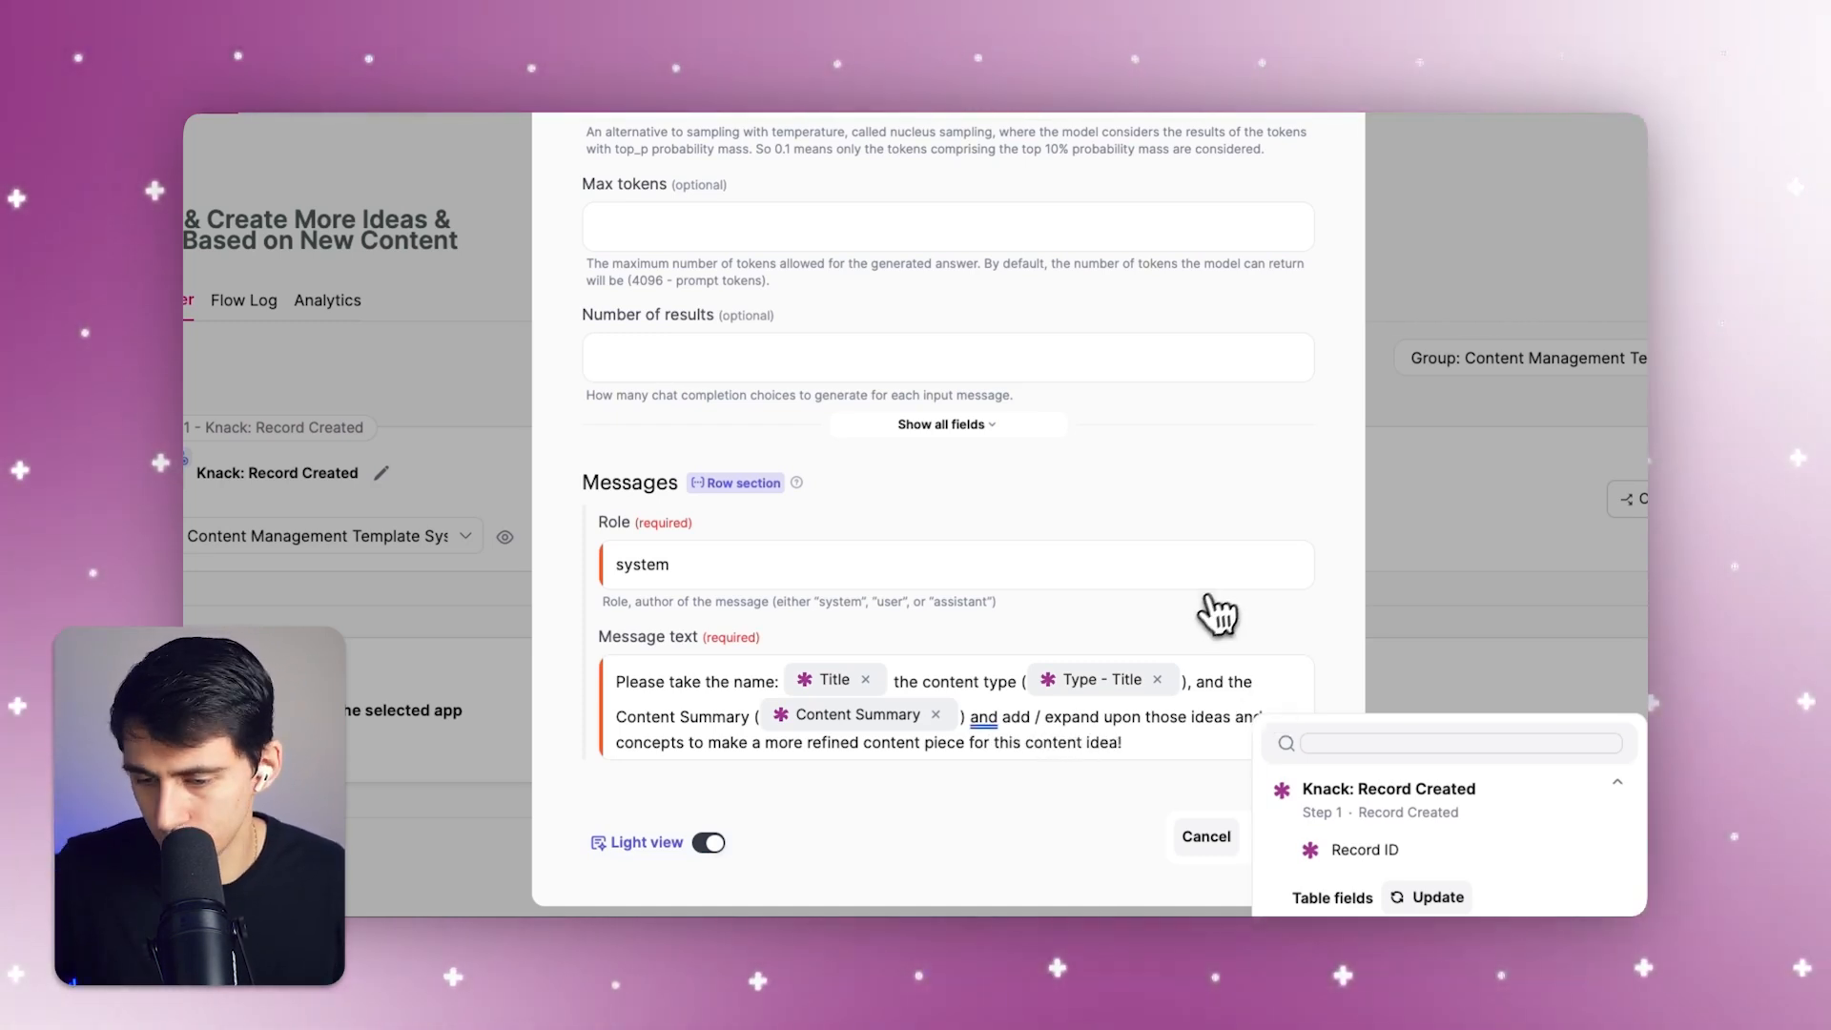
pyautogui.click(1216, 615)
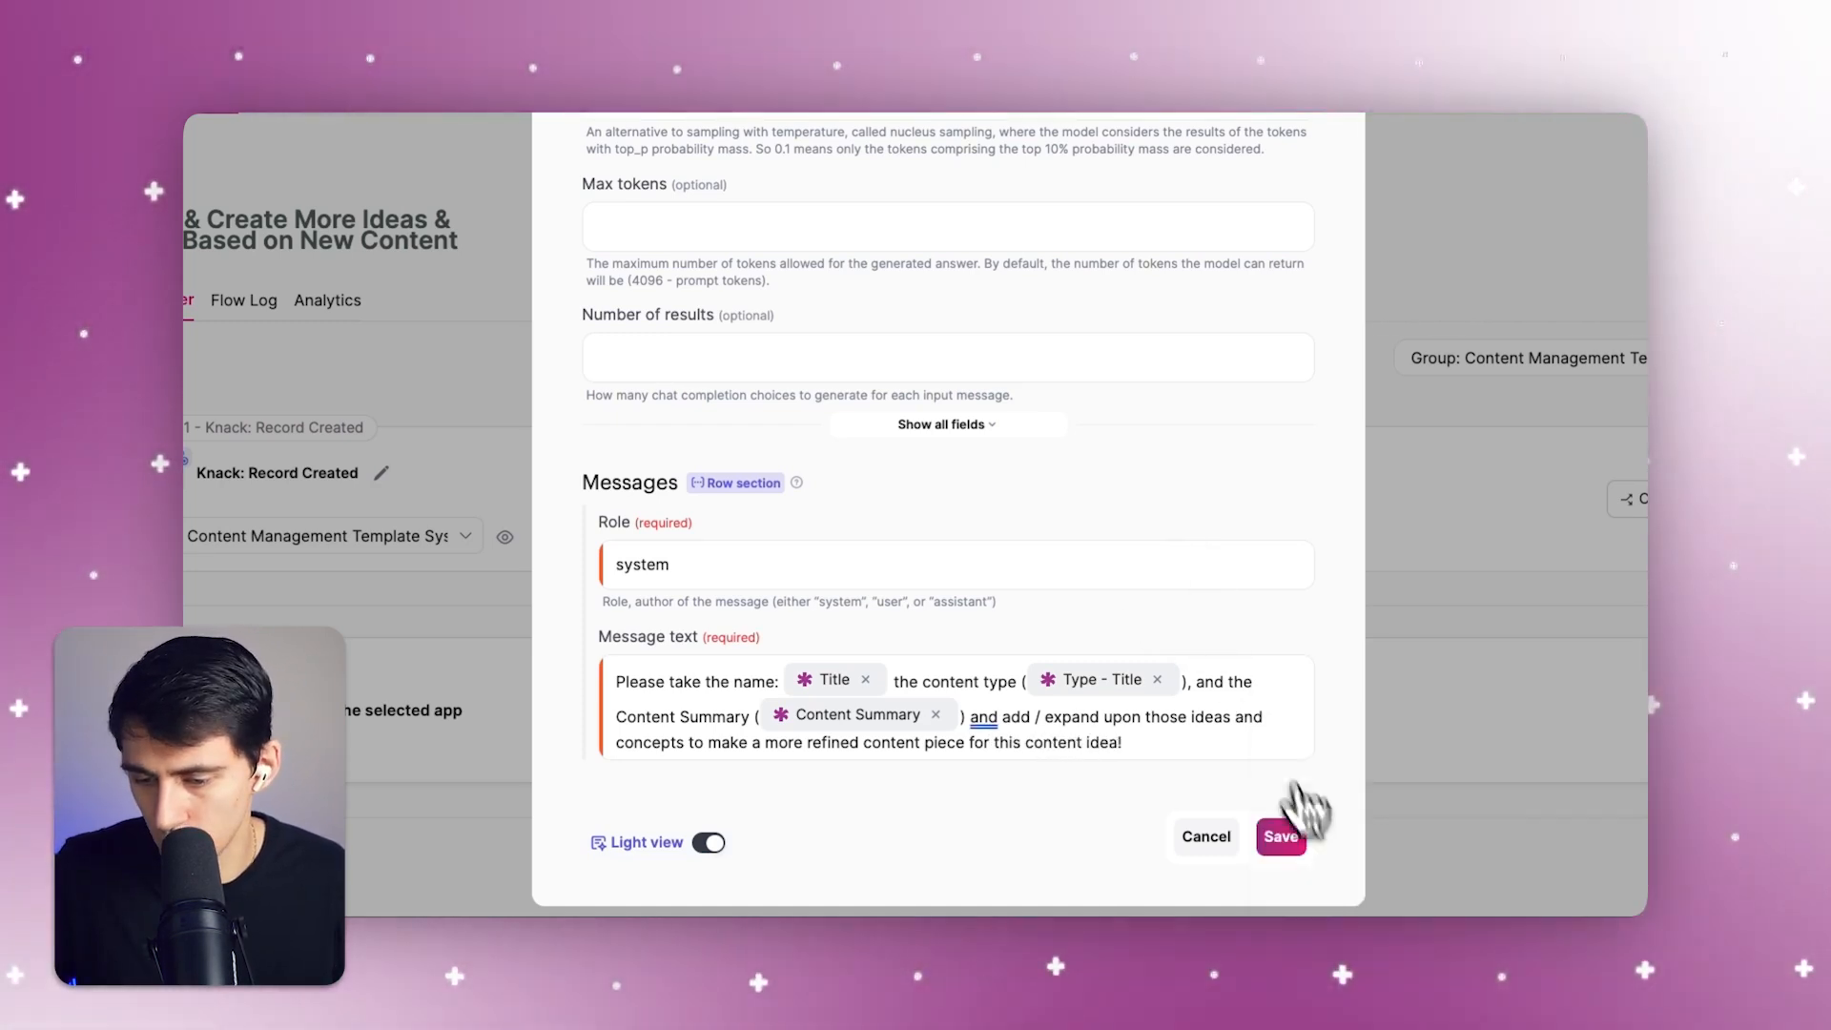
pyautogui.click(1279, 835)
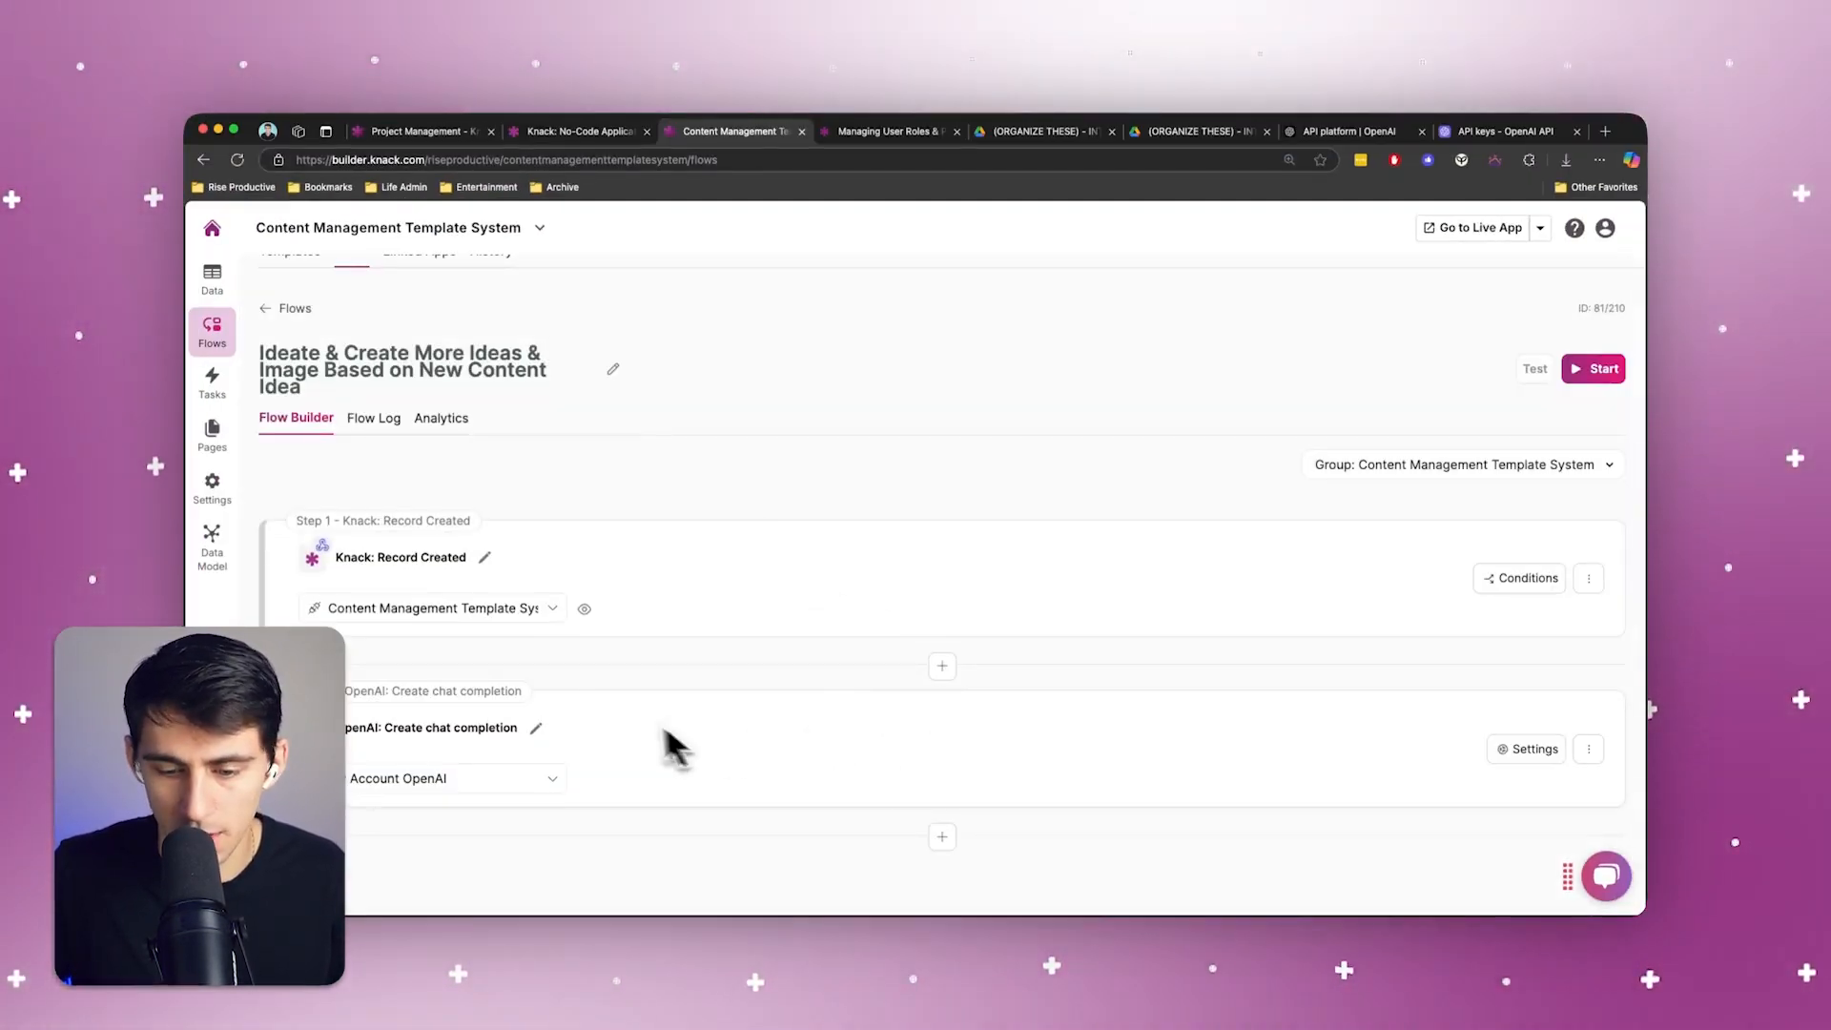
# Add a Knack Update Record action connected to the Content Management Template System app, using the Content Pieces table
pyautogui.click(942, 837)
pyautogui.click(897, 848)
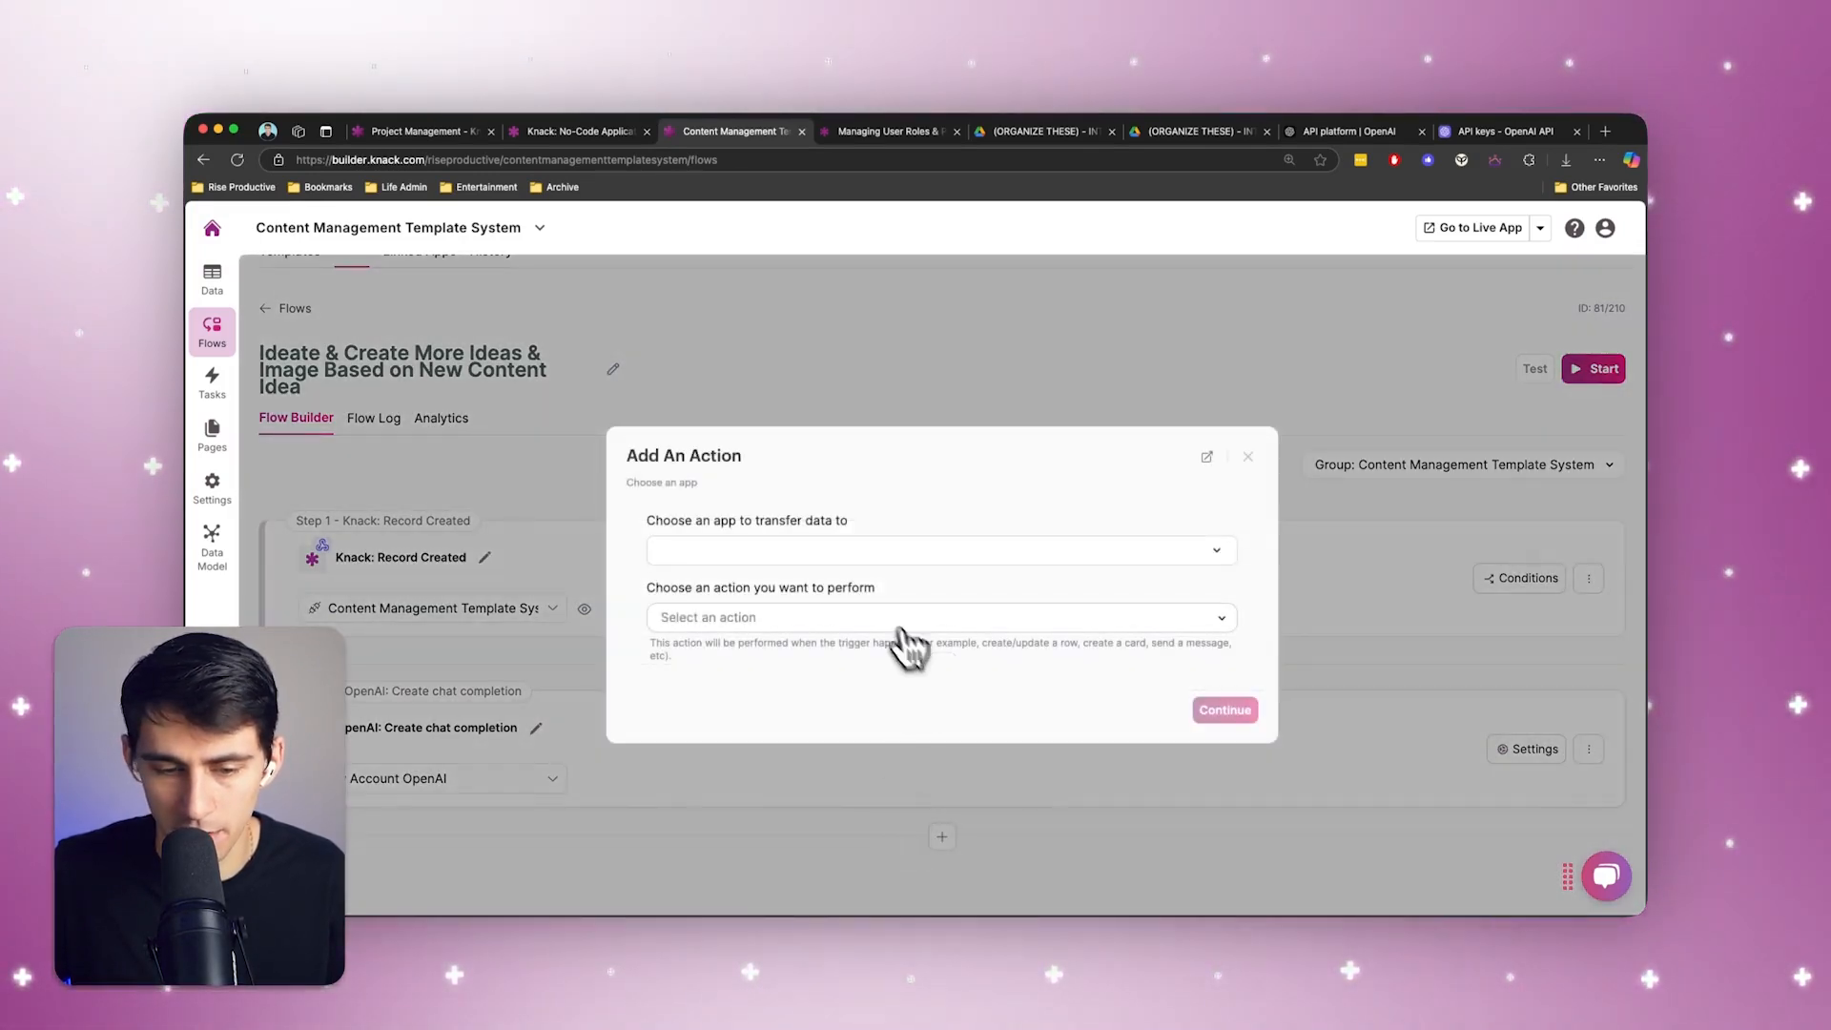
pyautogui.click(736, 620)
pyautogui.click(789, 727)
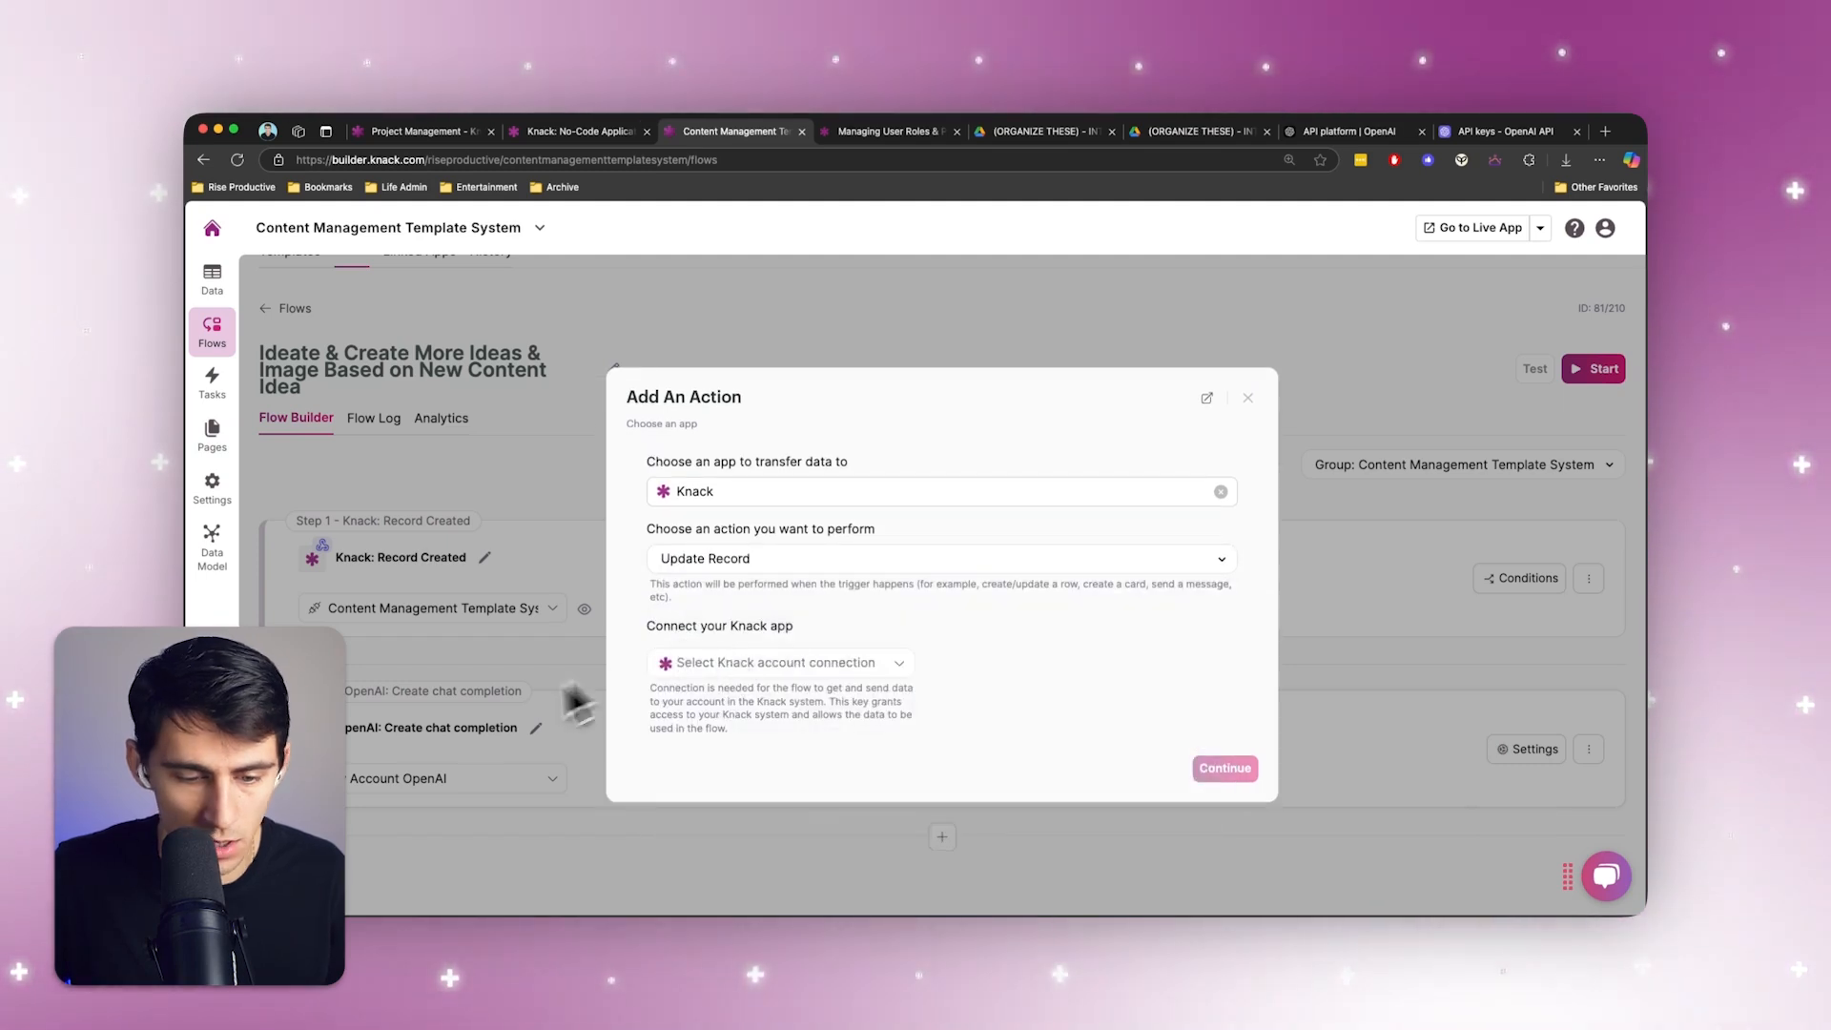
pyautogui.click(769, 665)
pyautogui.click(787, 736)
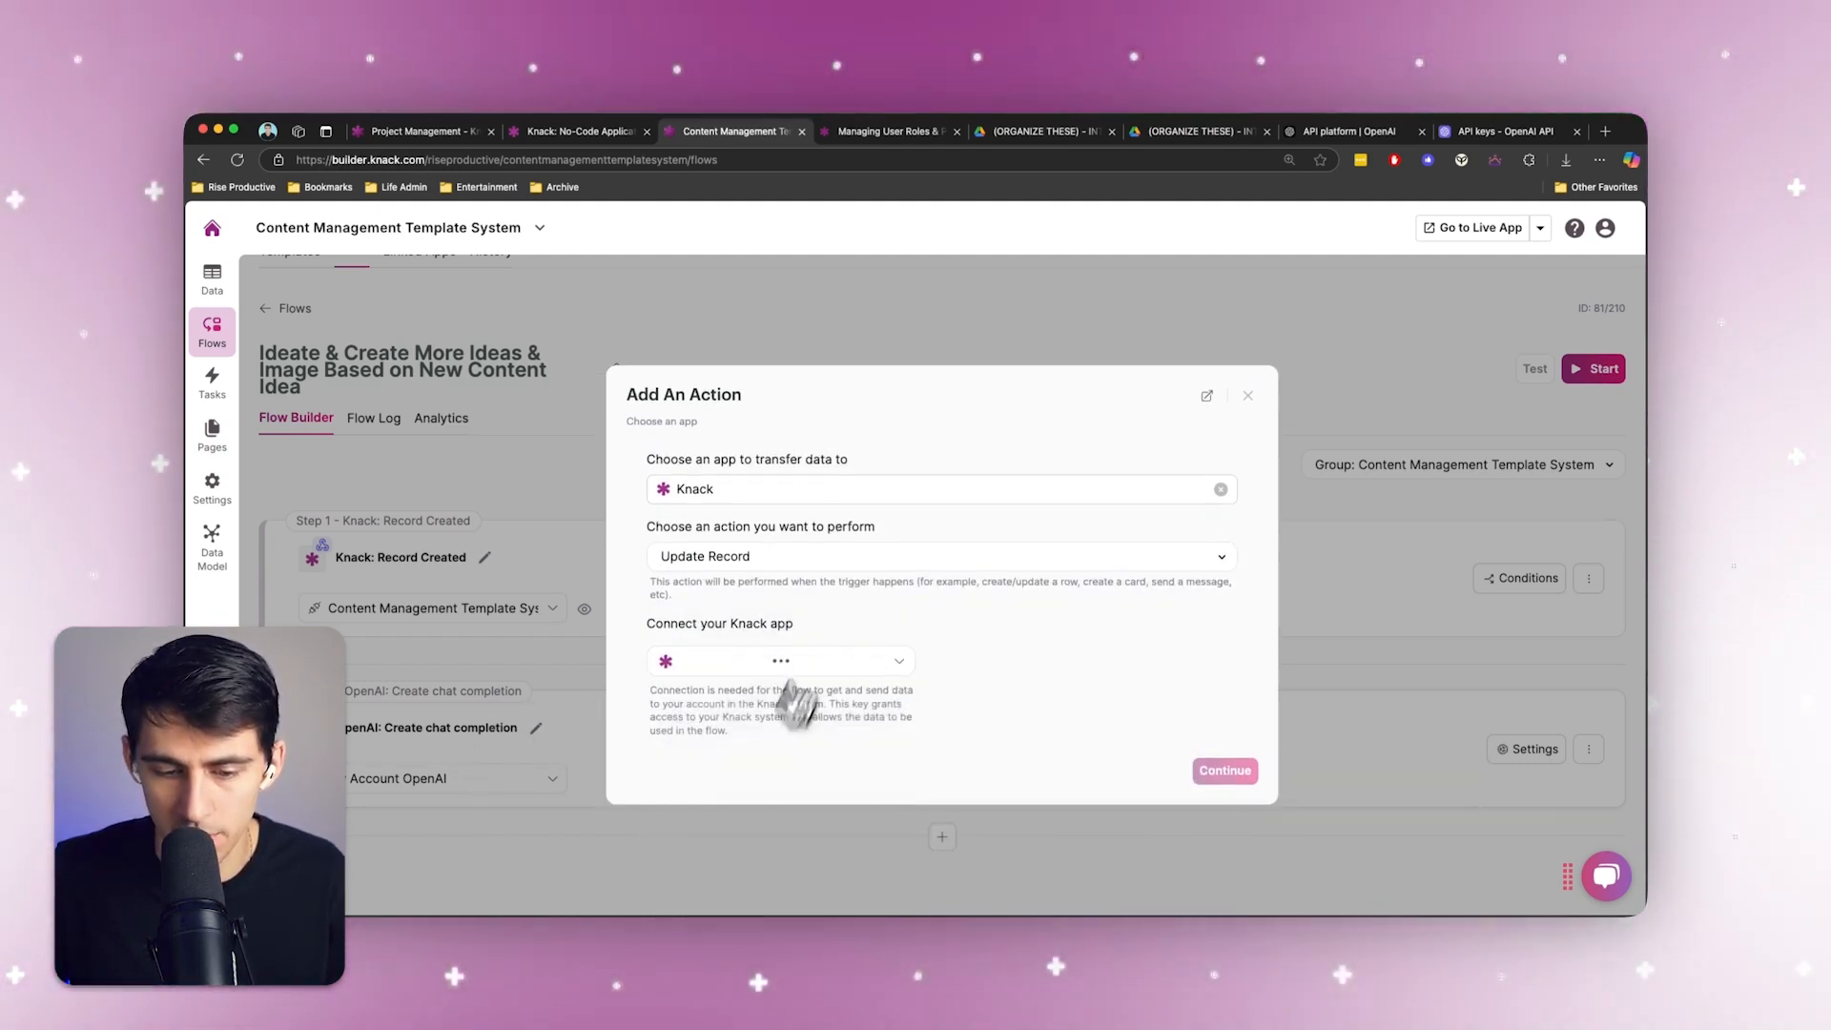
pyautogui.click(946, 771)
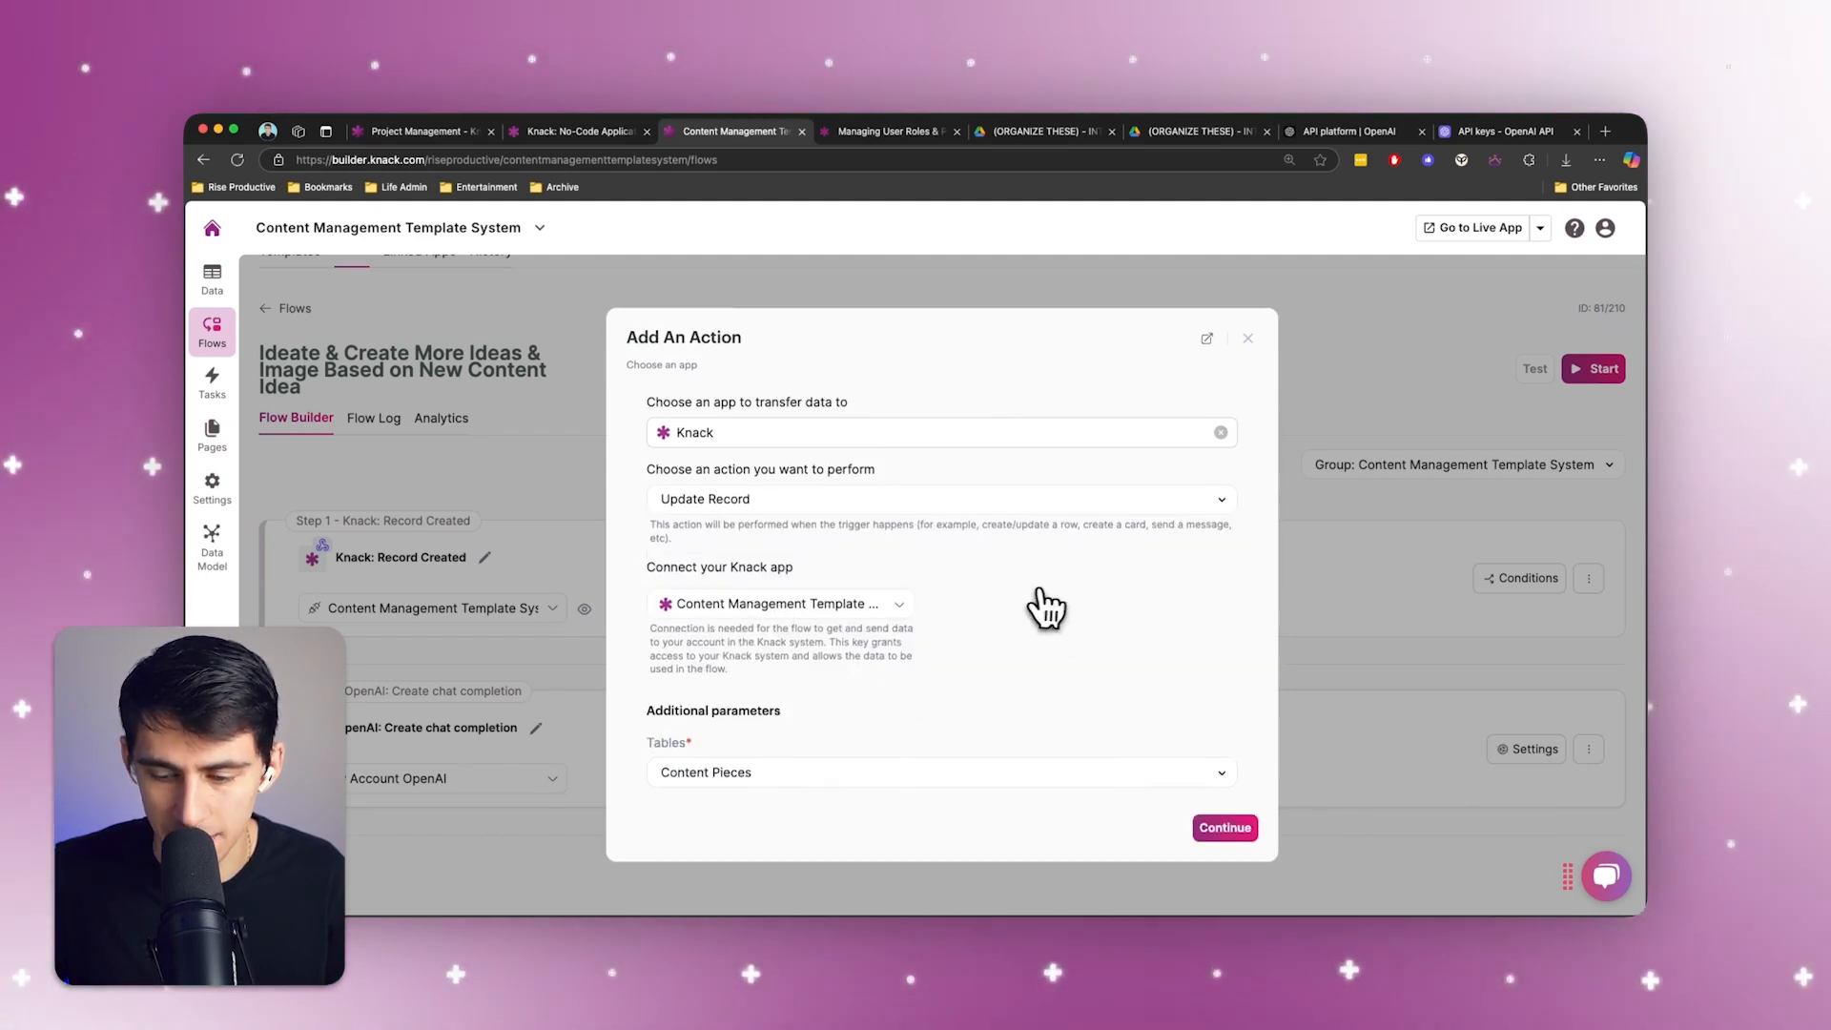
pyautogui.click(1231, 828)
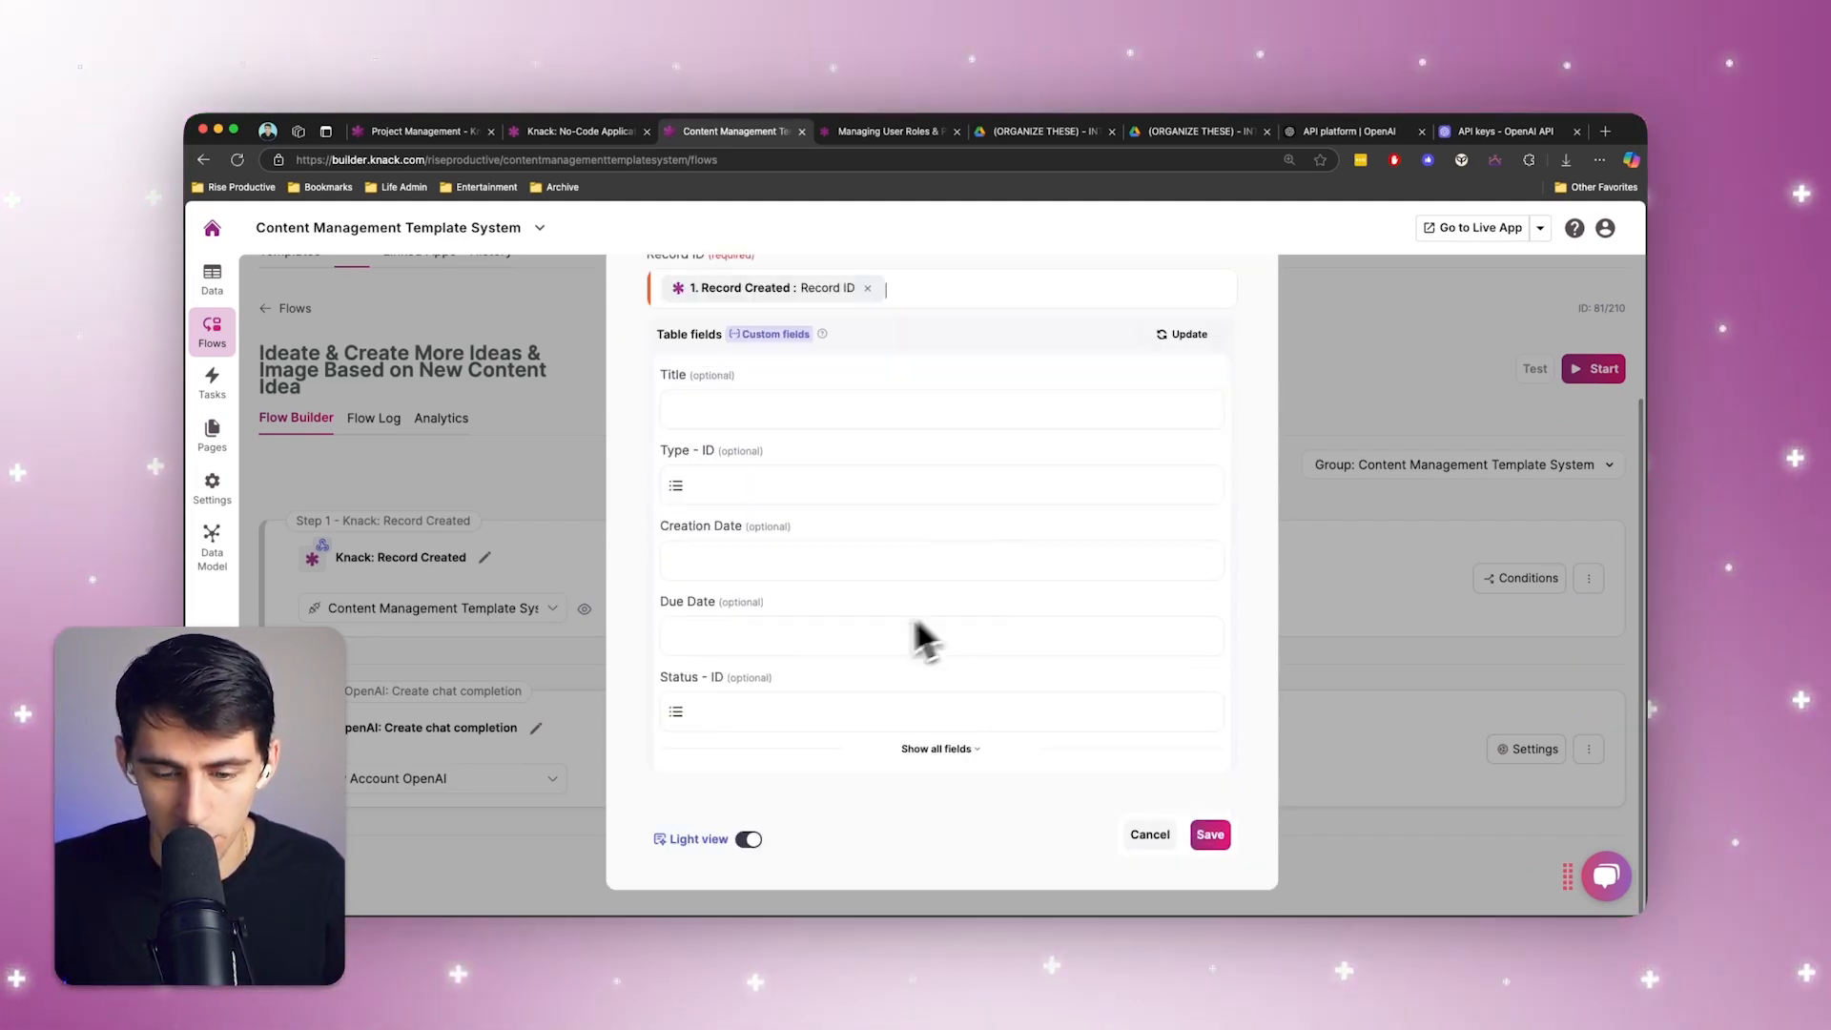
# Map the Content Ideas Expanded field to the Response content of the Create chat completion step and save the Update Record action
pyautogui.click(923, 750)
pyautogui.scroll(-5, 939, 699)
pyautogui.click(828, 584)
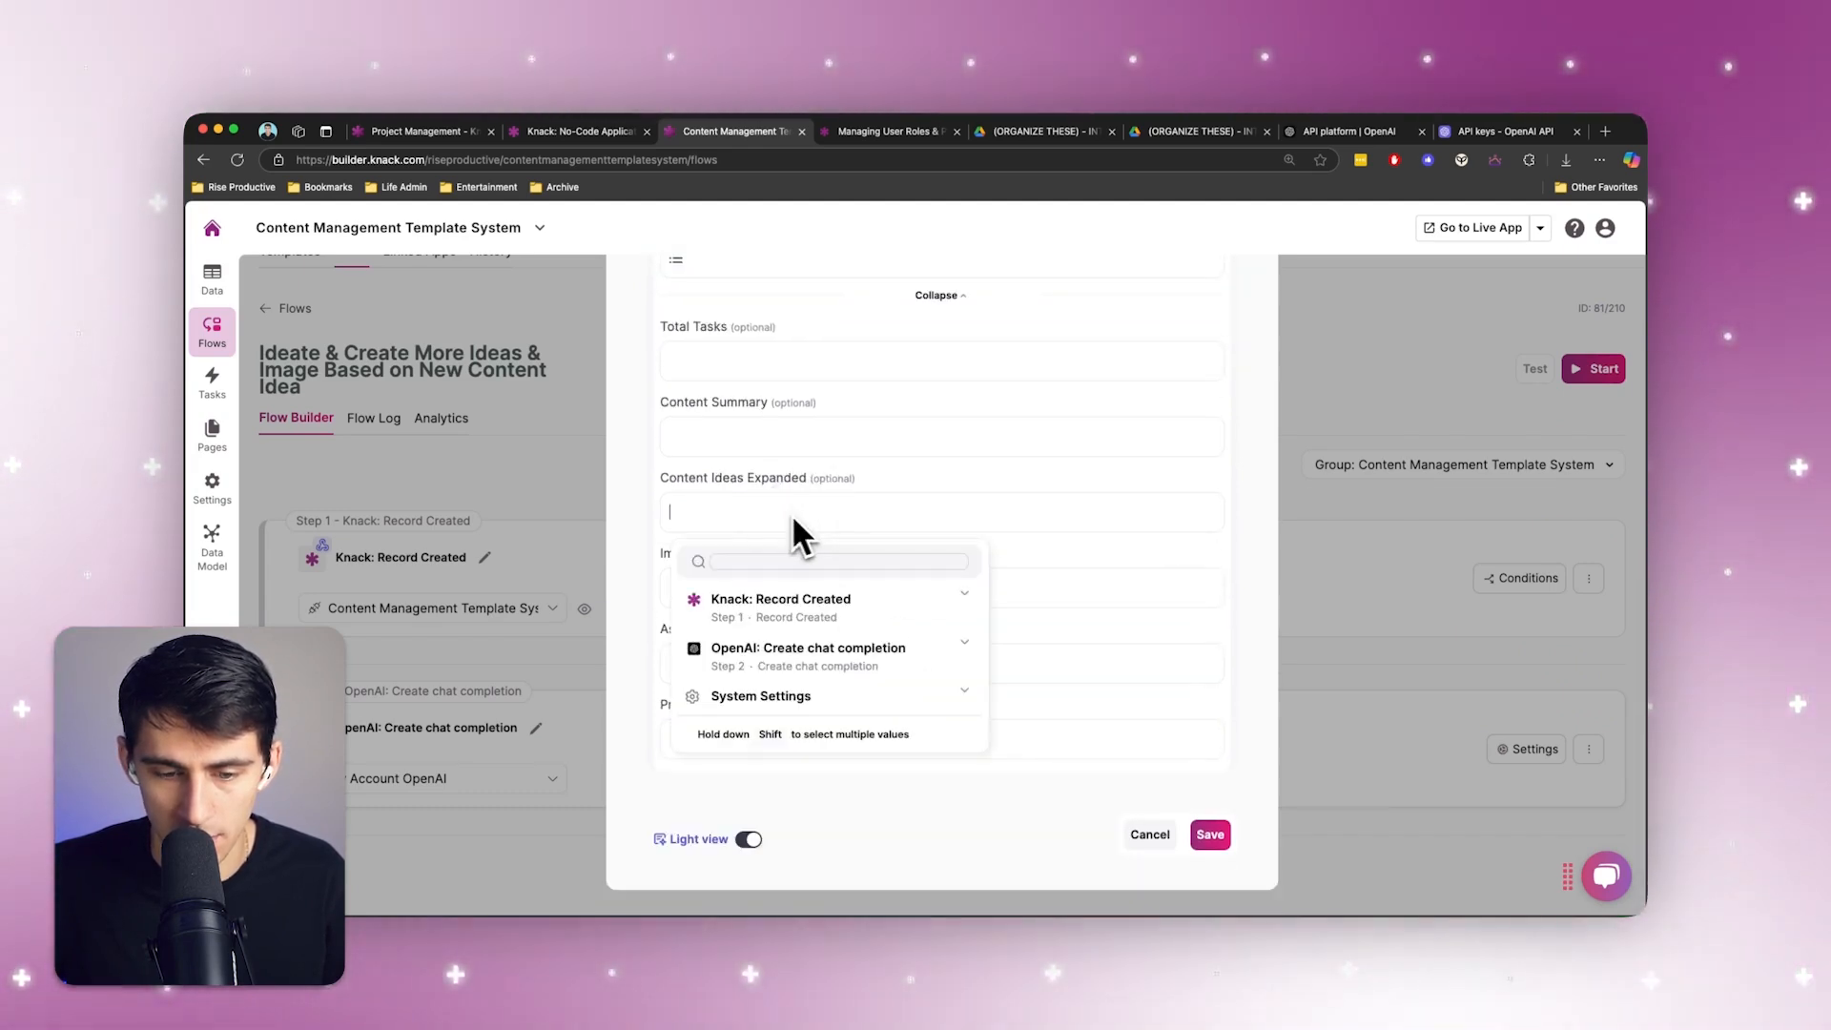
pyautogui.click(793, 641)
pyautogui.scroll(-5, 795, 740)
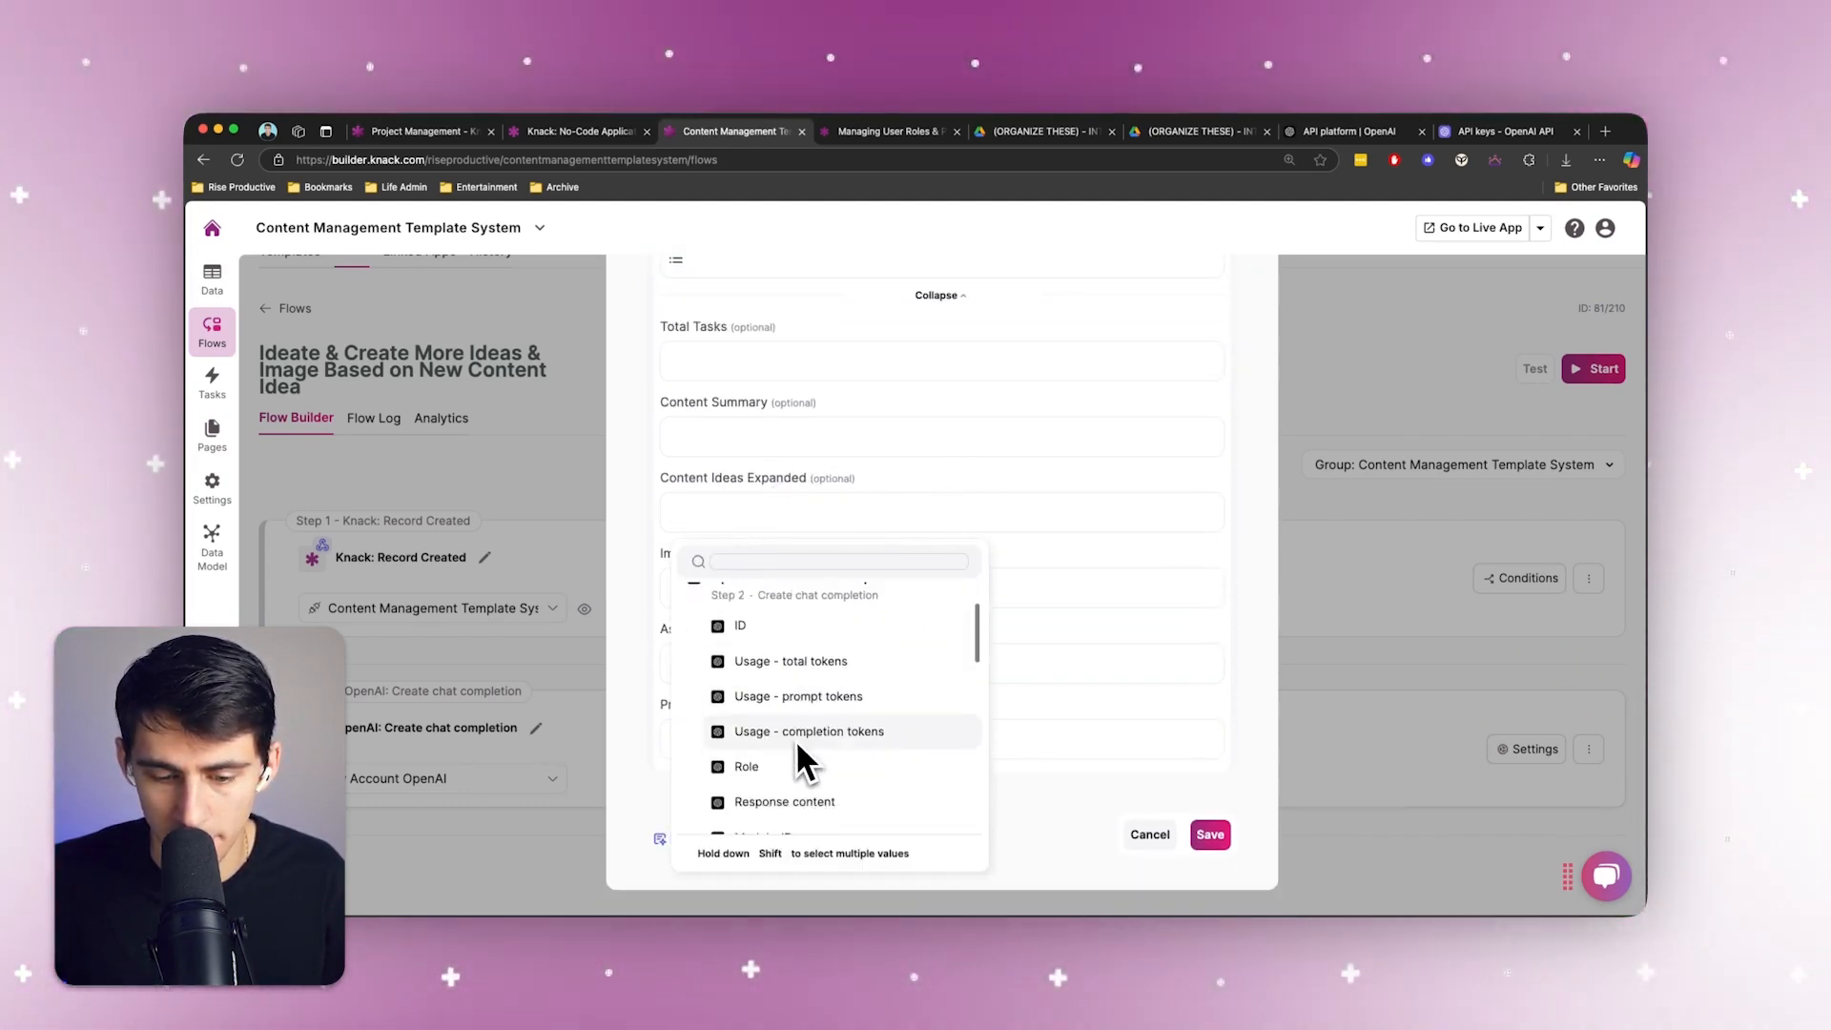
pyautogui.scroll(-2, 797, 758)
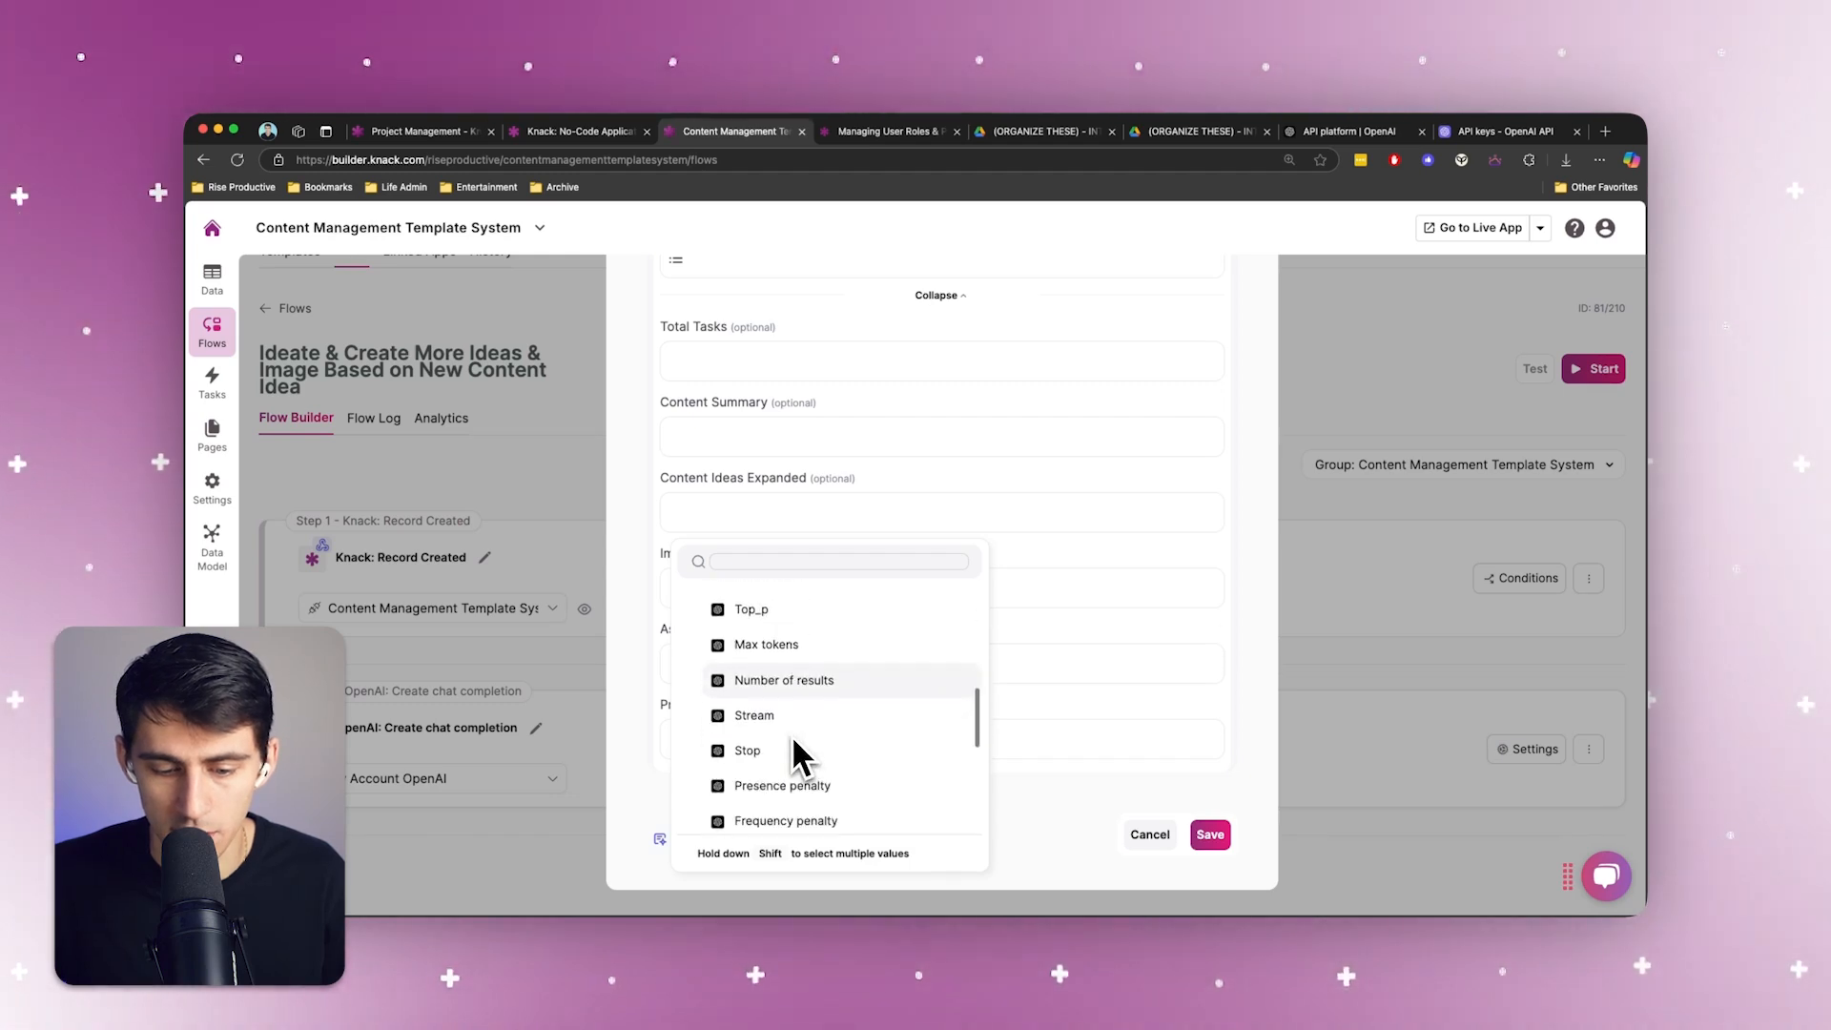
pyautogui.scroll(2, 832, 745)
pyautogui.click(839, 562)
pyautogui.write('res')
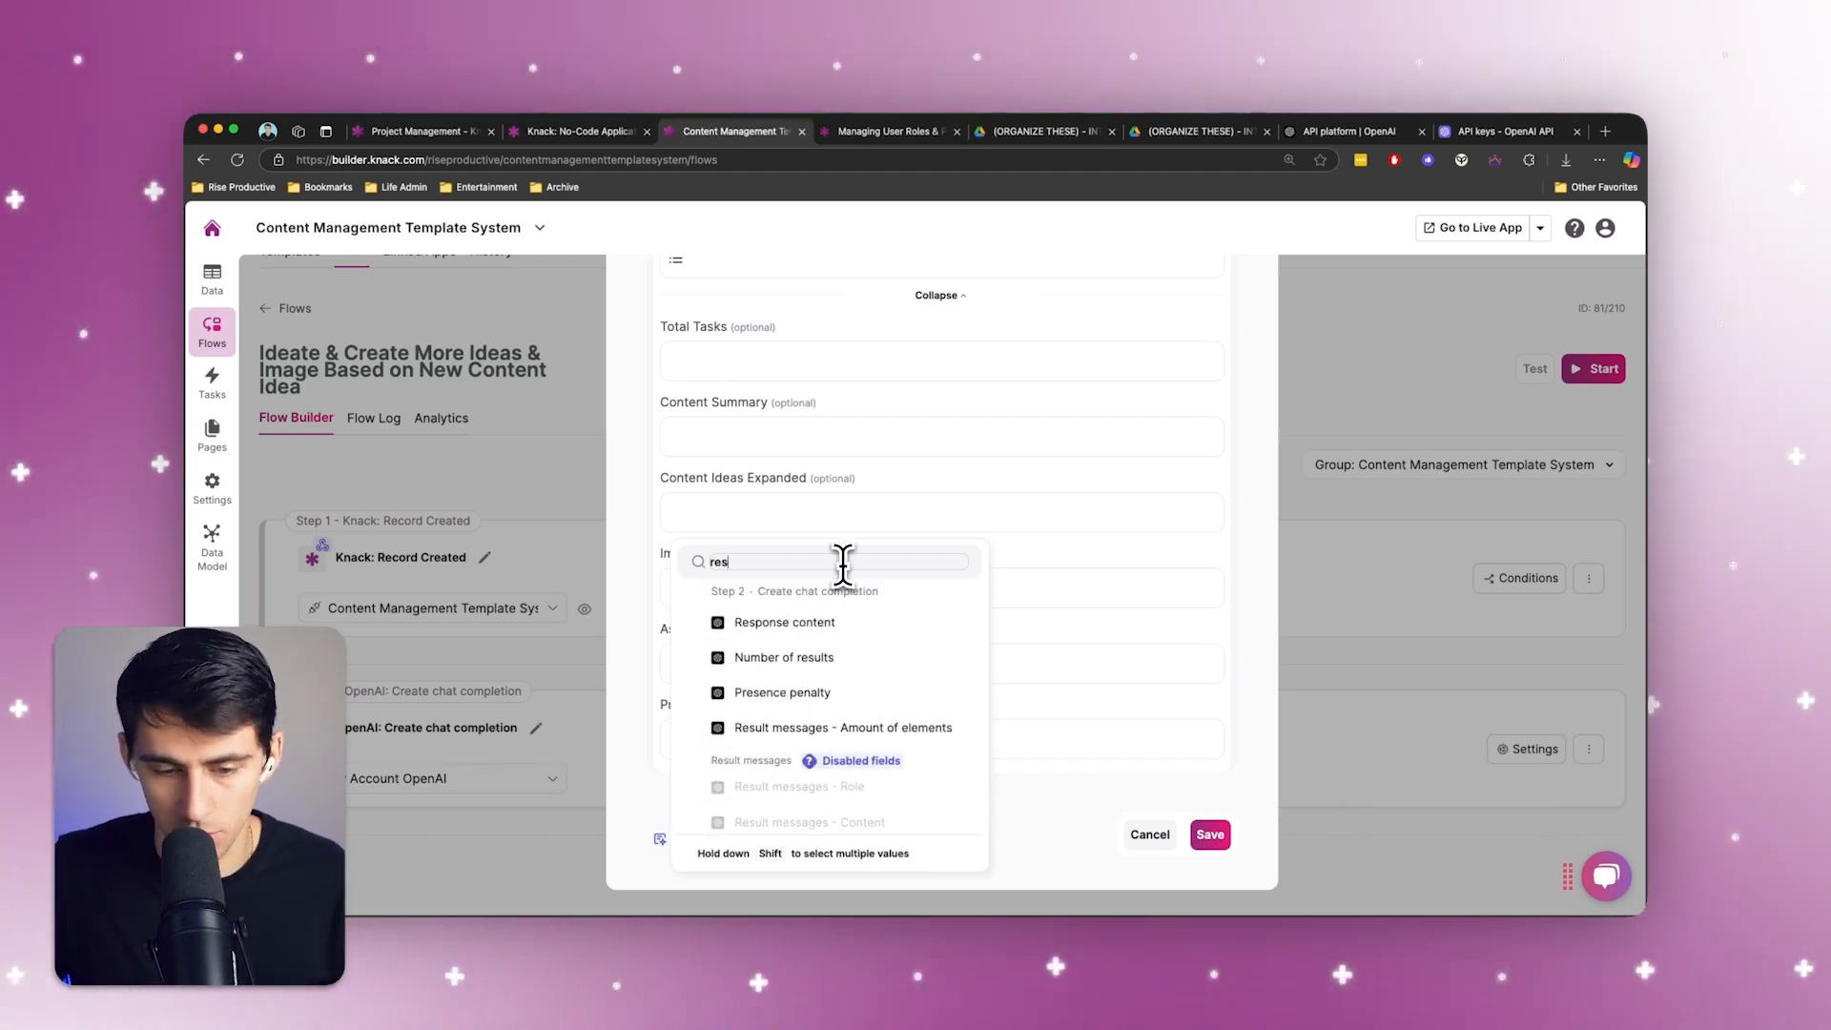
pyautogui.click(849, 620)
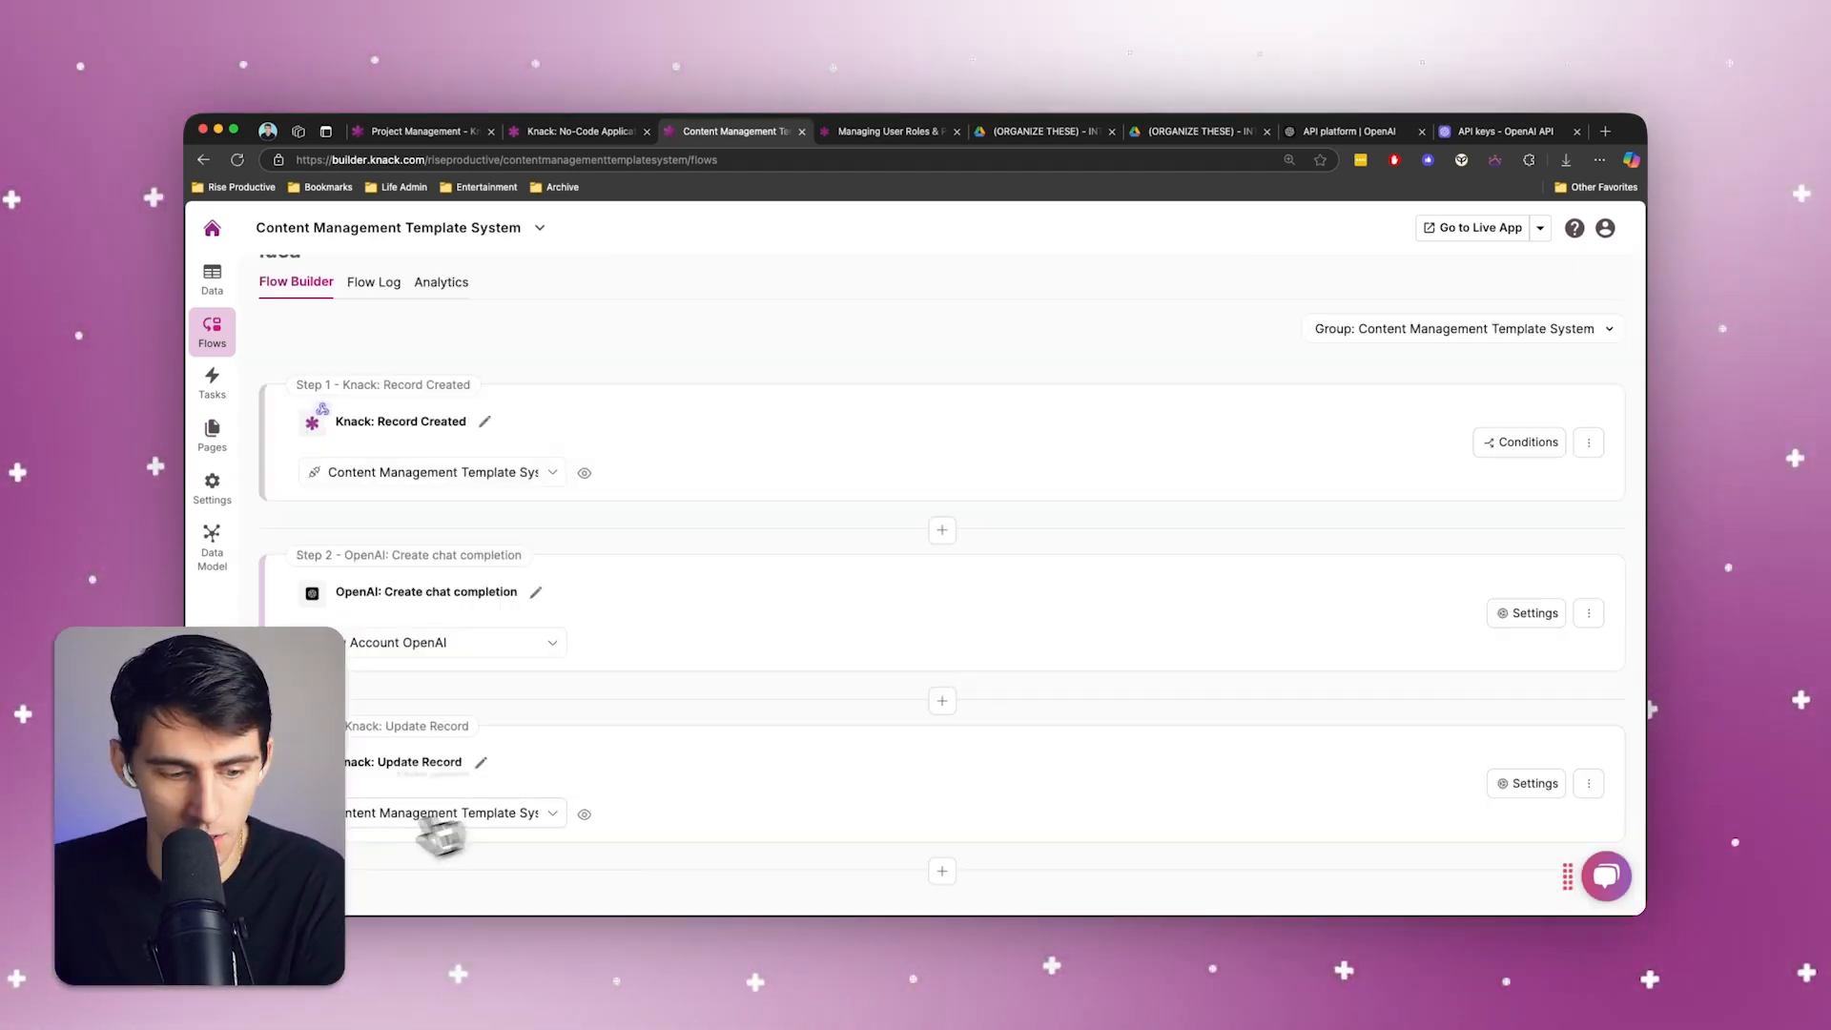
# Review the Update Record action's field mapping, including its unmapped table fields, and close it without changes
pyautogui.click(551, 788)
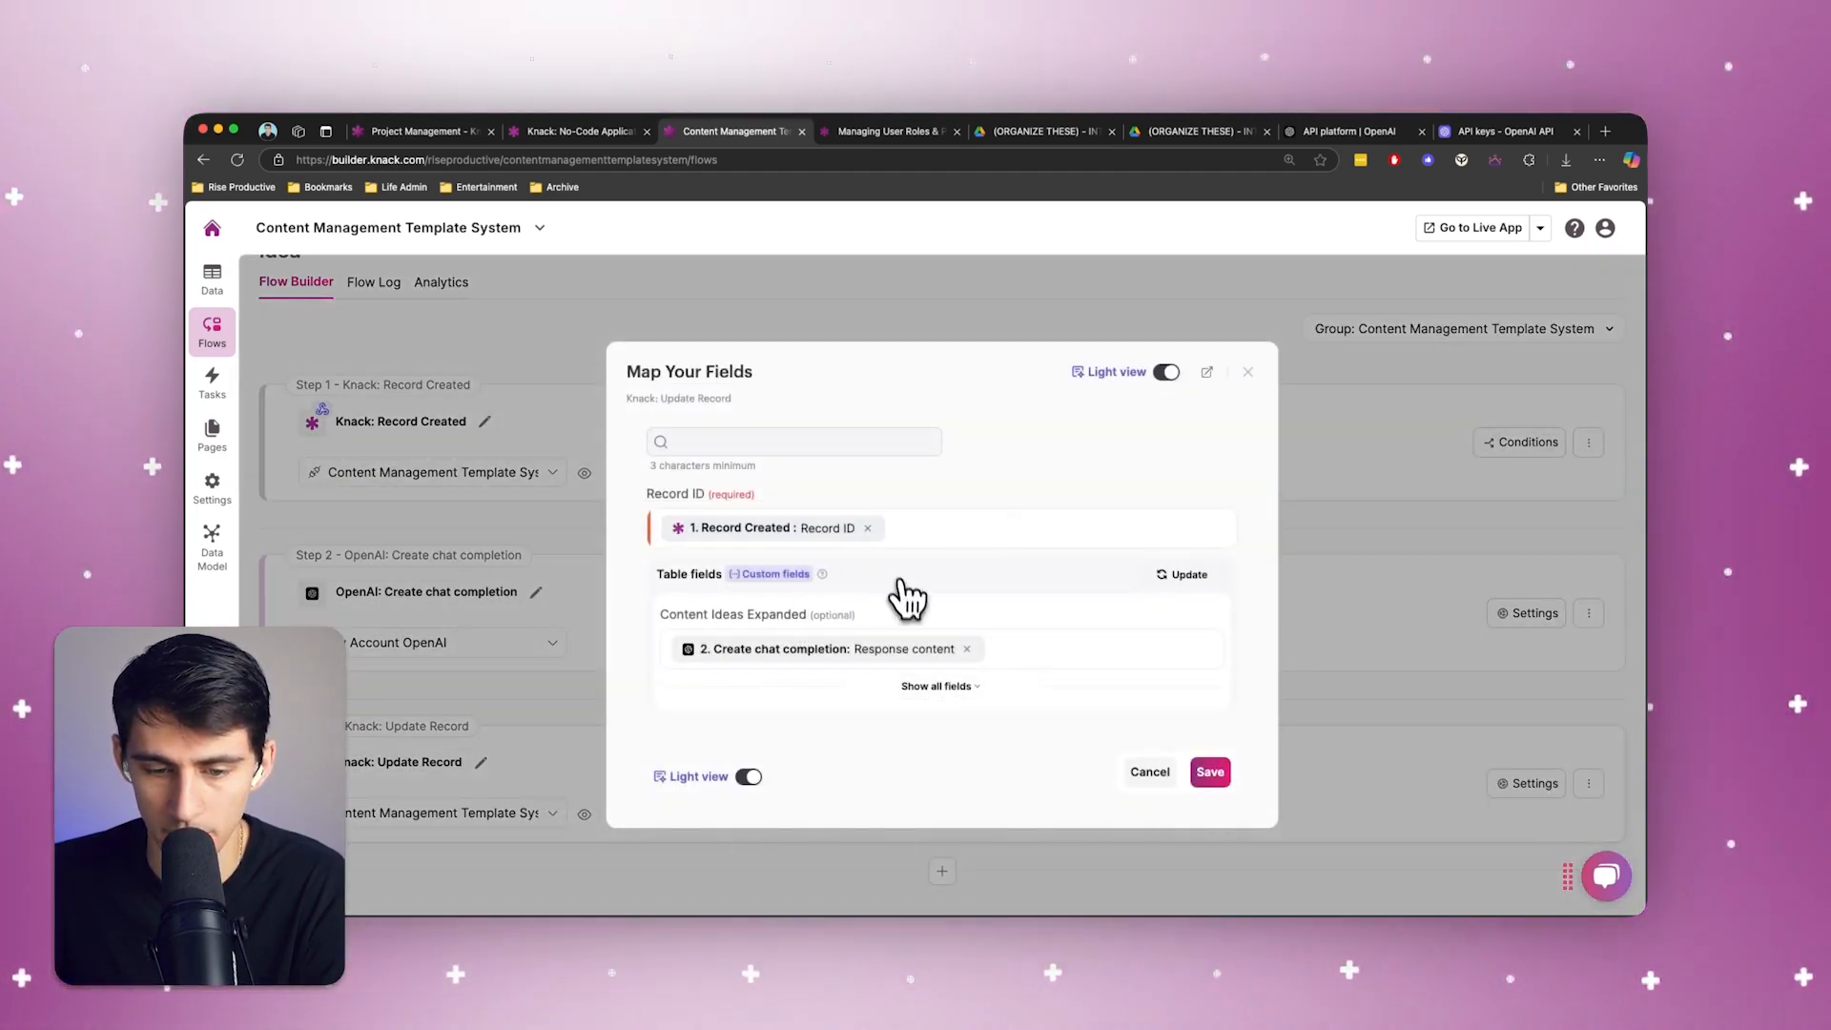
pyautogui.click(941, 687)
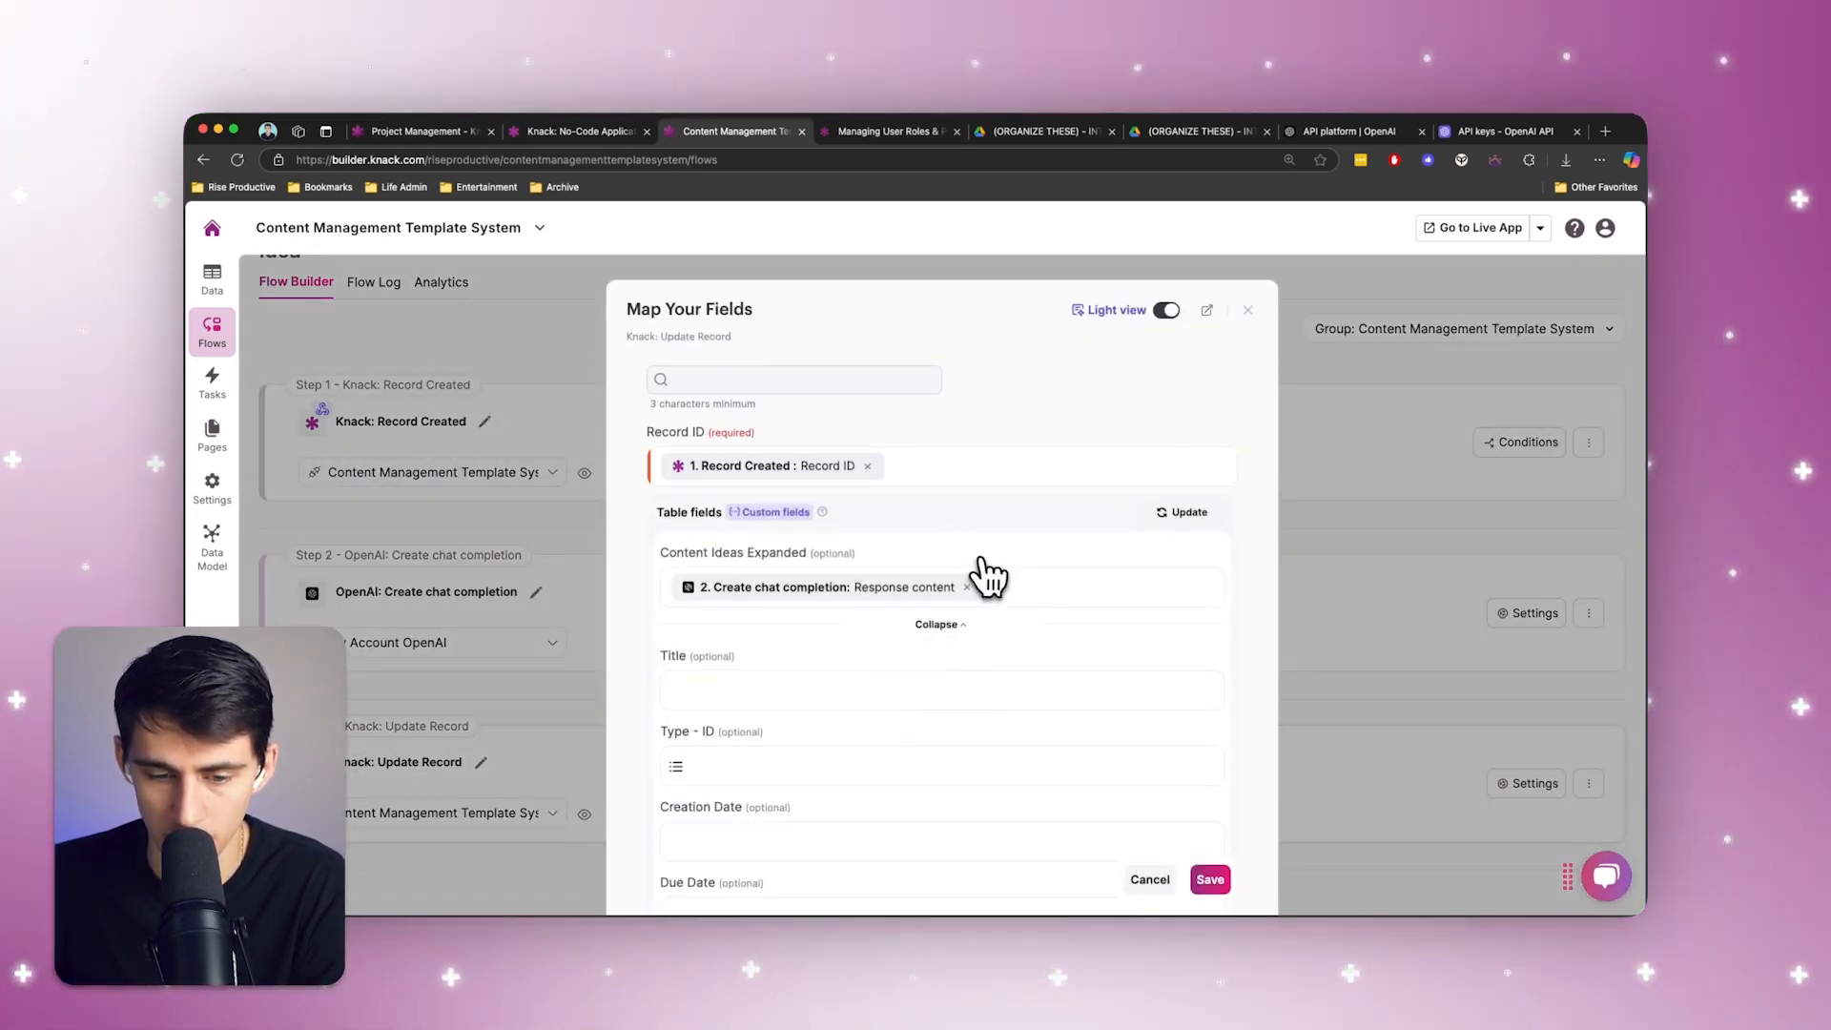
pyautogui.click(1251, 312)
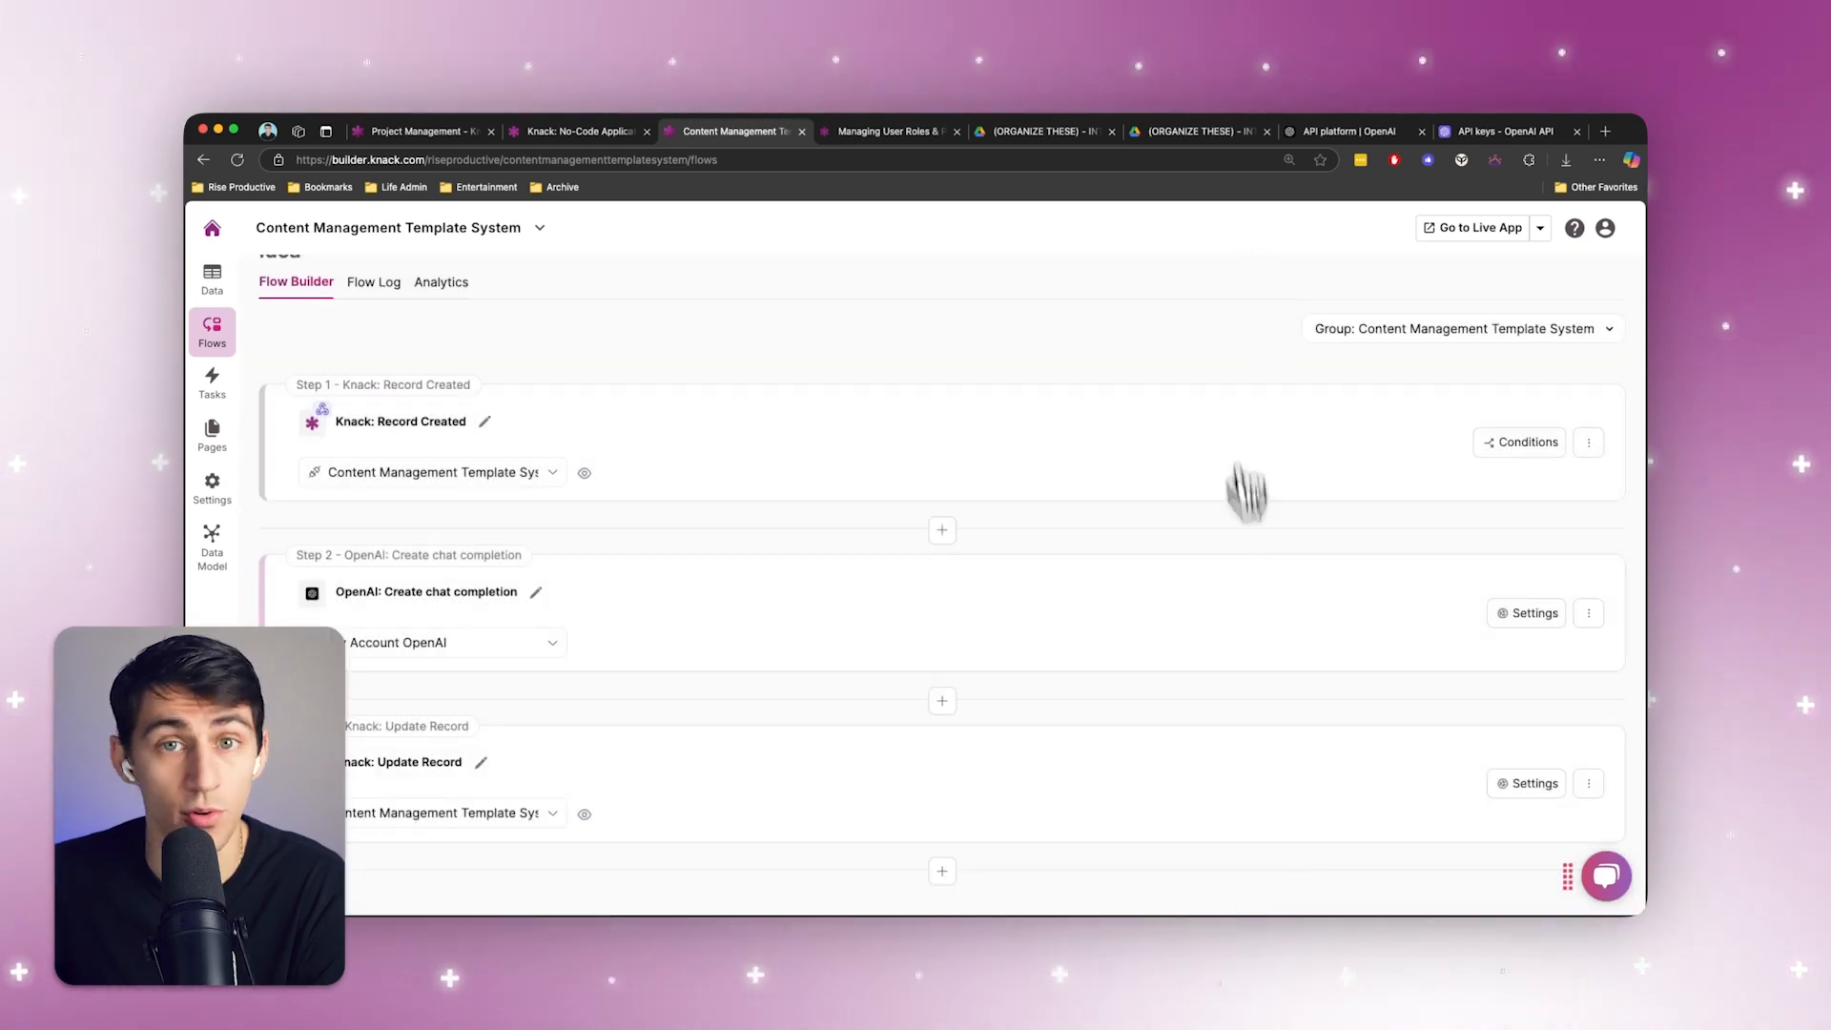
# Start a new Content Pieces record titled "How to Make Content with AI" with the type Video
pyautogui.click(218, 282)
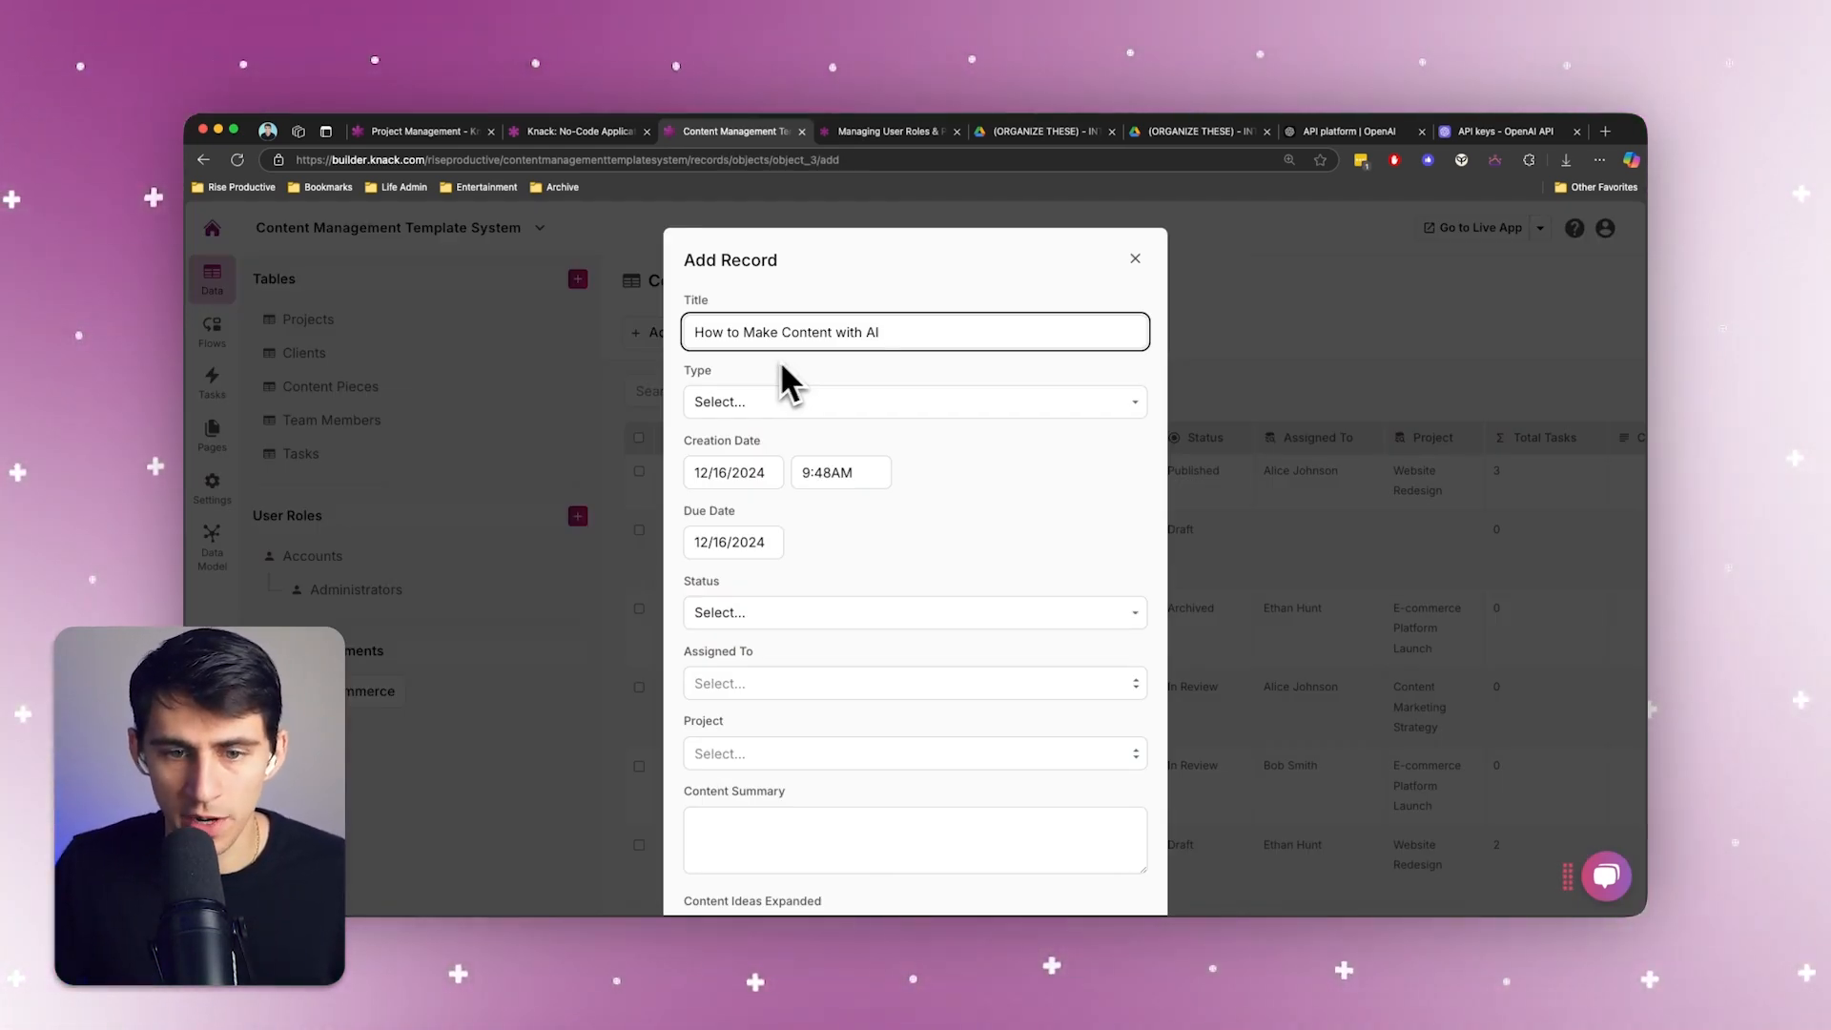
pyautogui.click(787, 393)
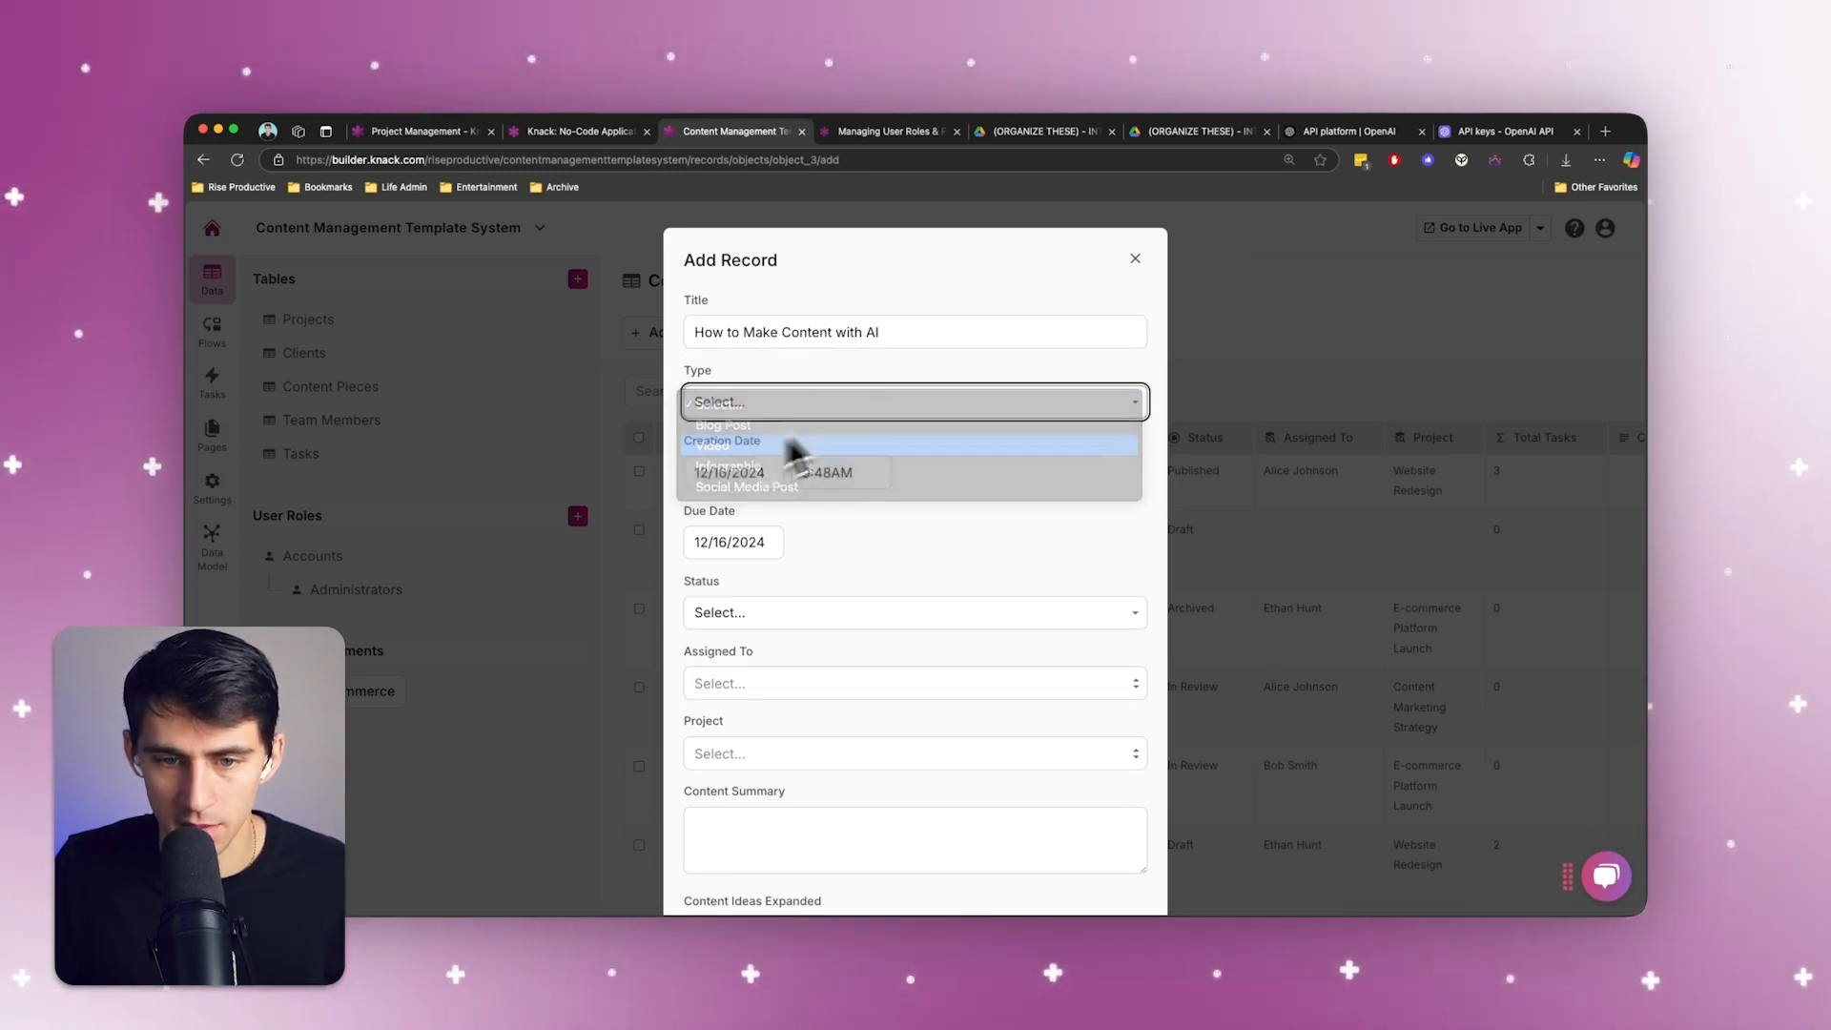
# Enter "This video is going to talk about how to make more content easily with AI" as the Content Summary and submit the record
pyautogui.scroll(-5, 900, 598)
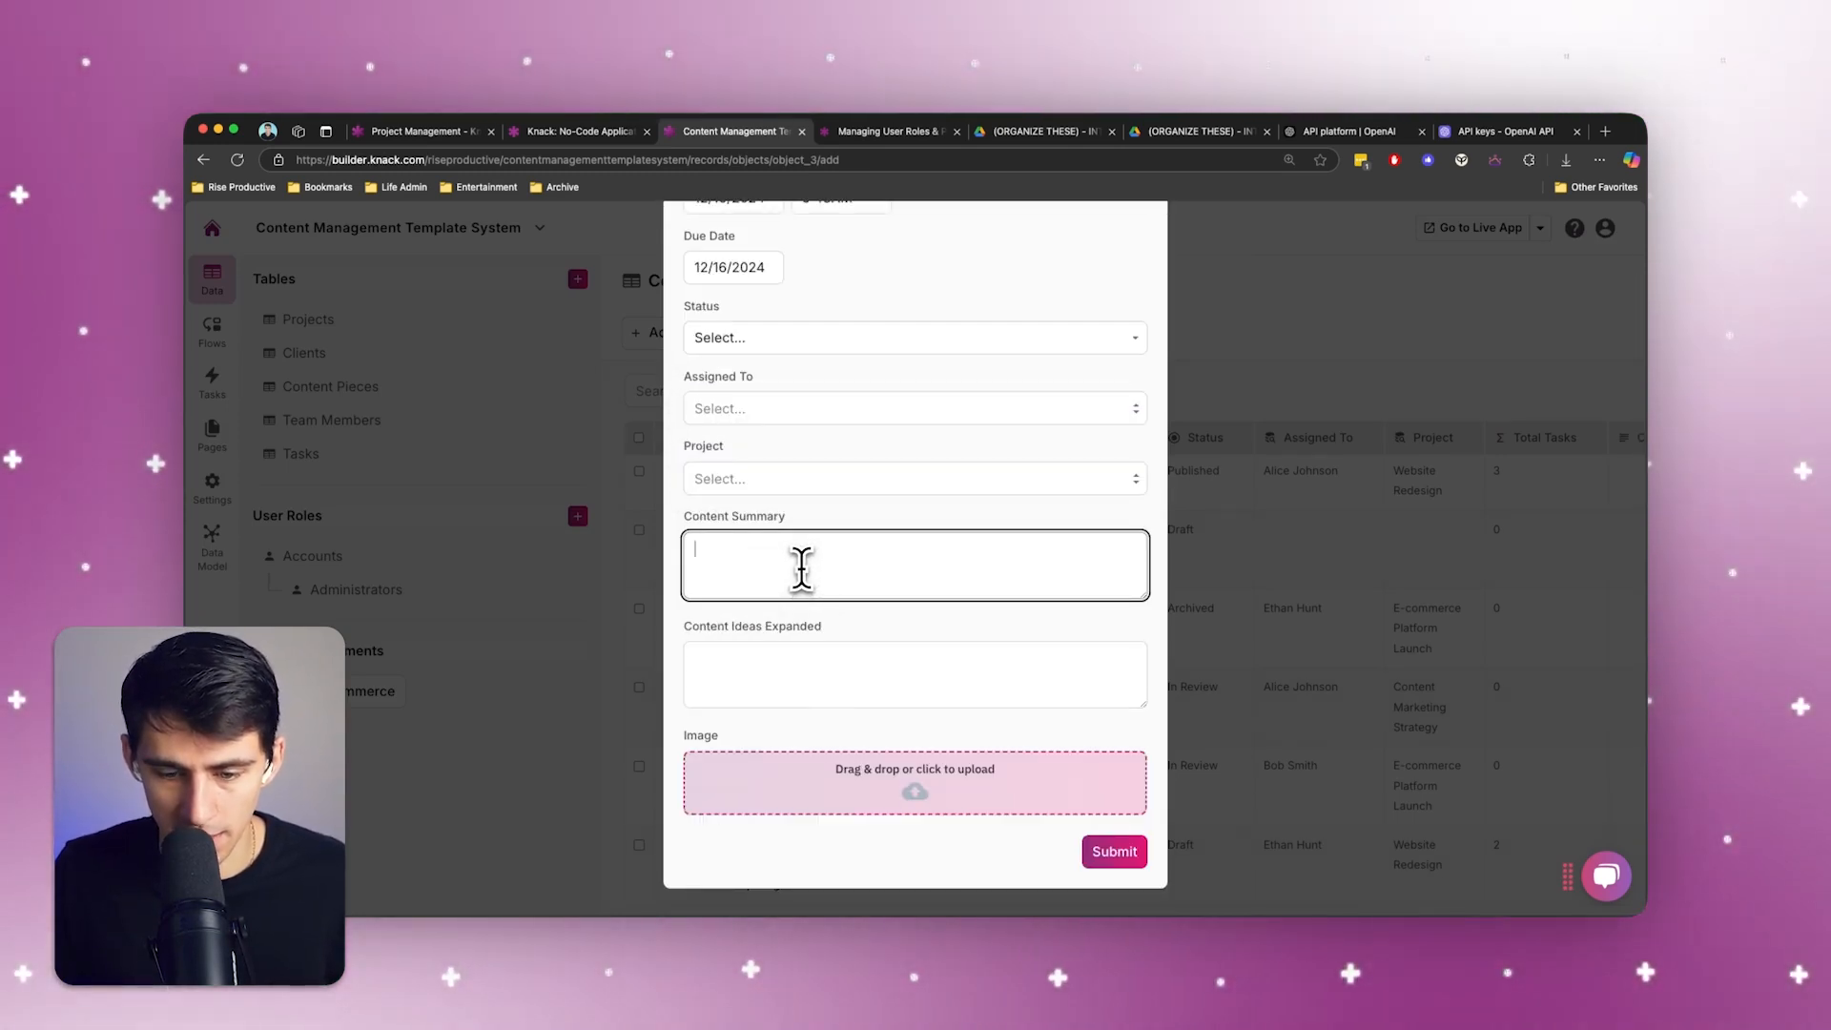
pyautogui.write('How')
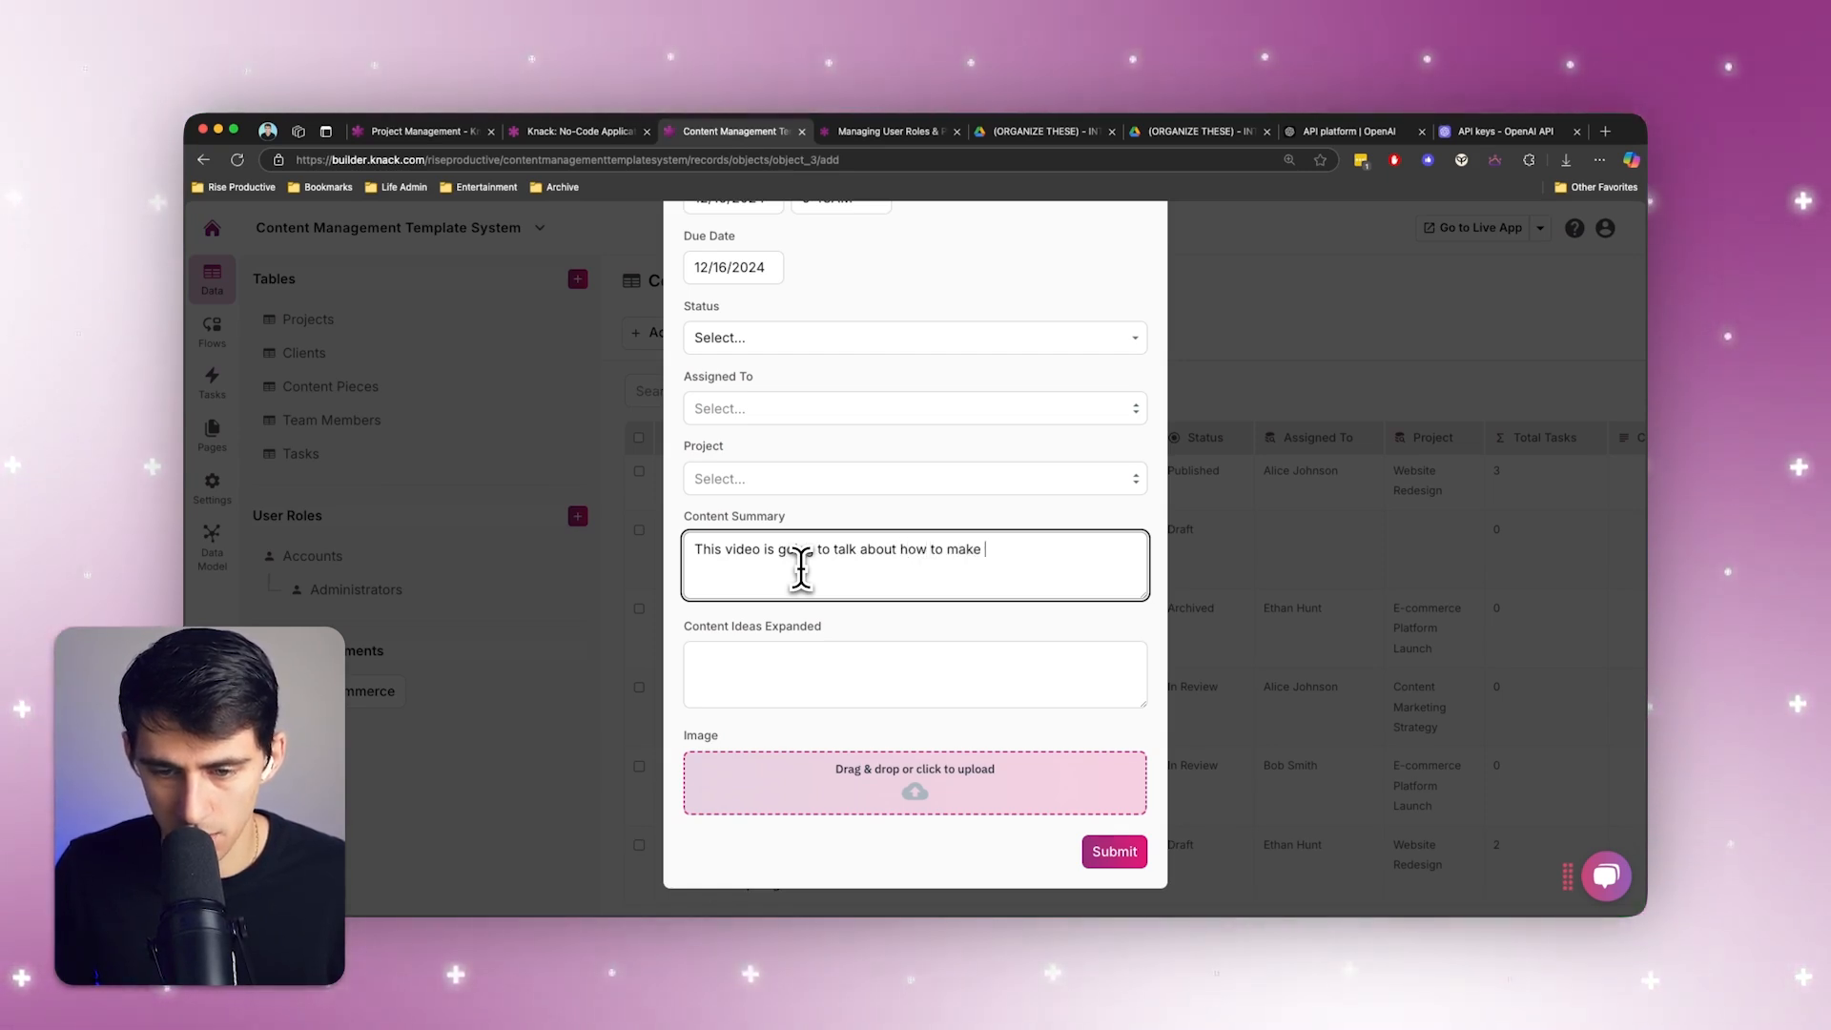
pyautogui.write('more content easily with AI')
pyautogui.click(1114, 853)
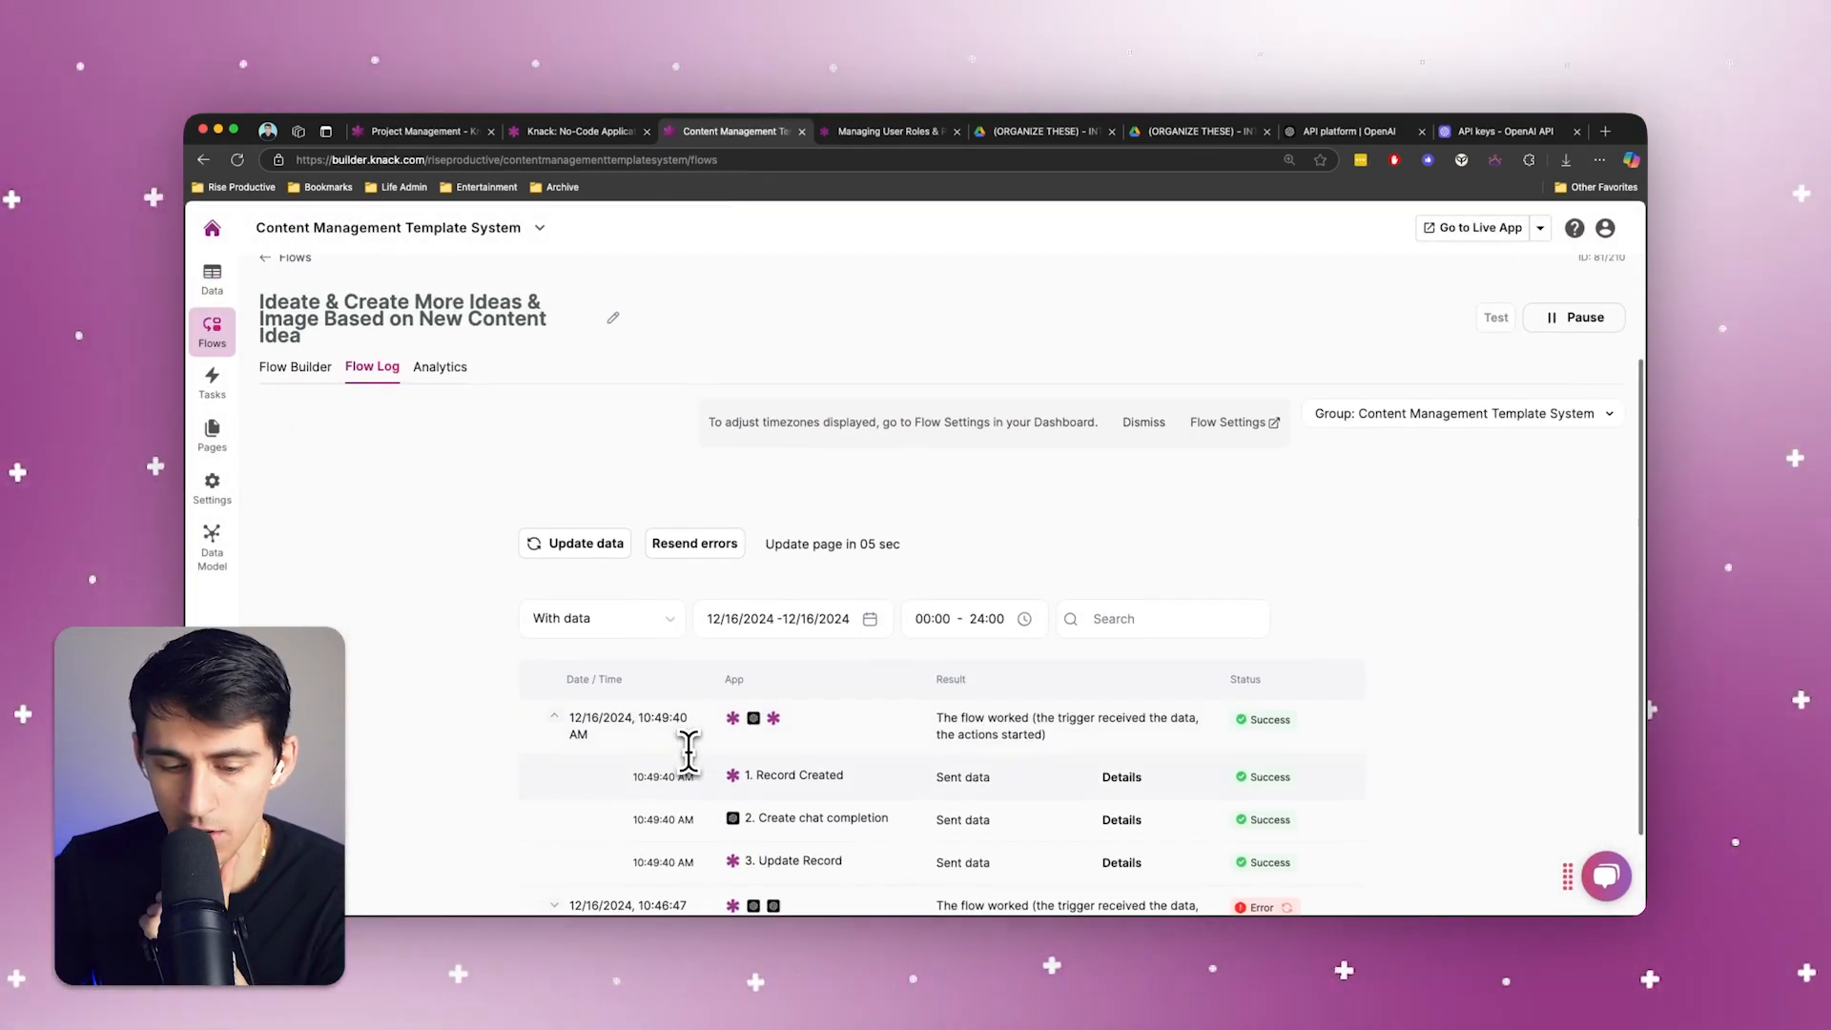
# Check the latest run in the Flow Log and open the Content Ideas Expanded text of the "How to Make Content with AI" record
pyautogui.scroll(1, 688, 752)
pyautogui.scroll(-1, 796, 839)
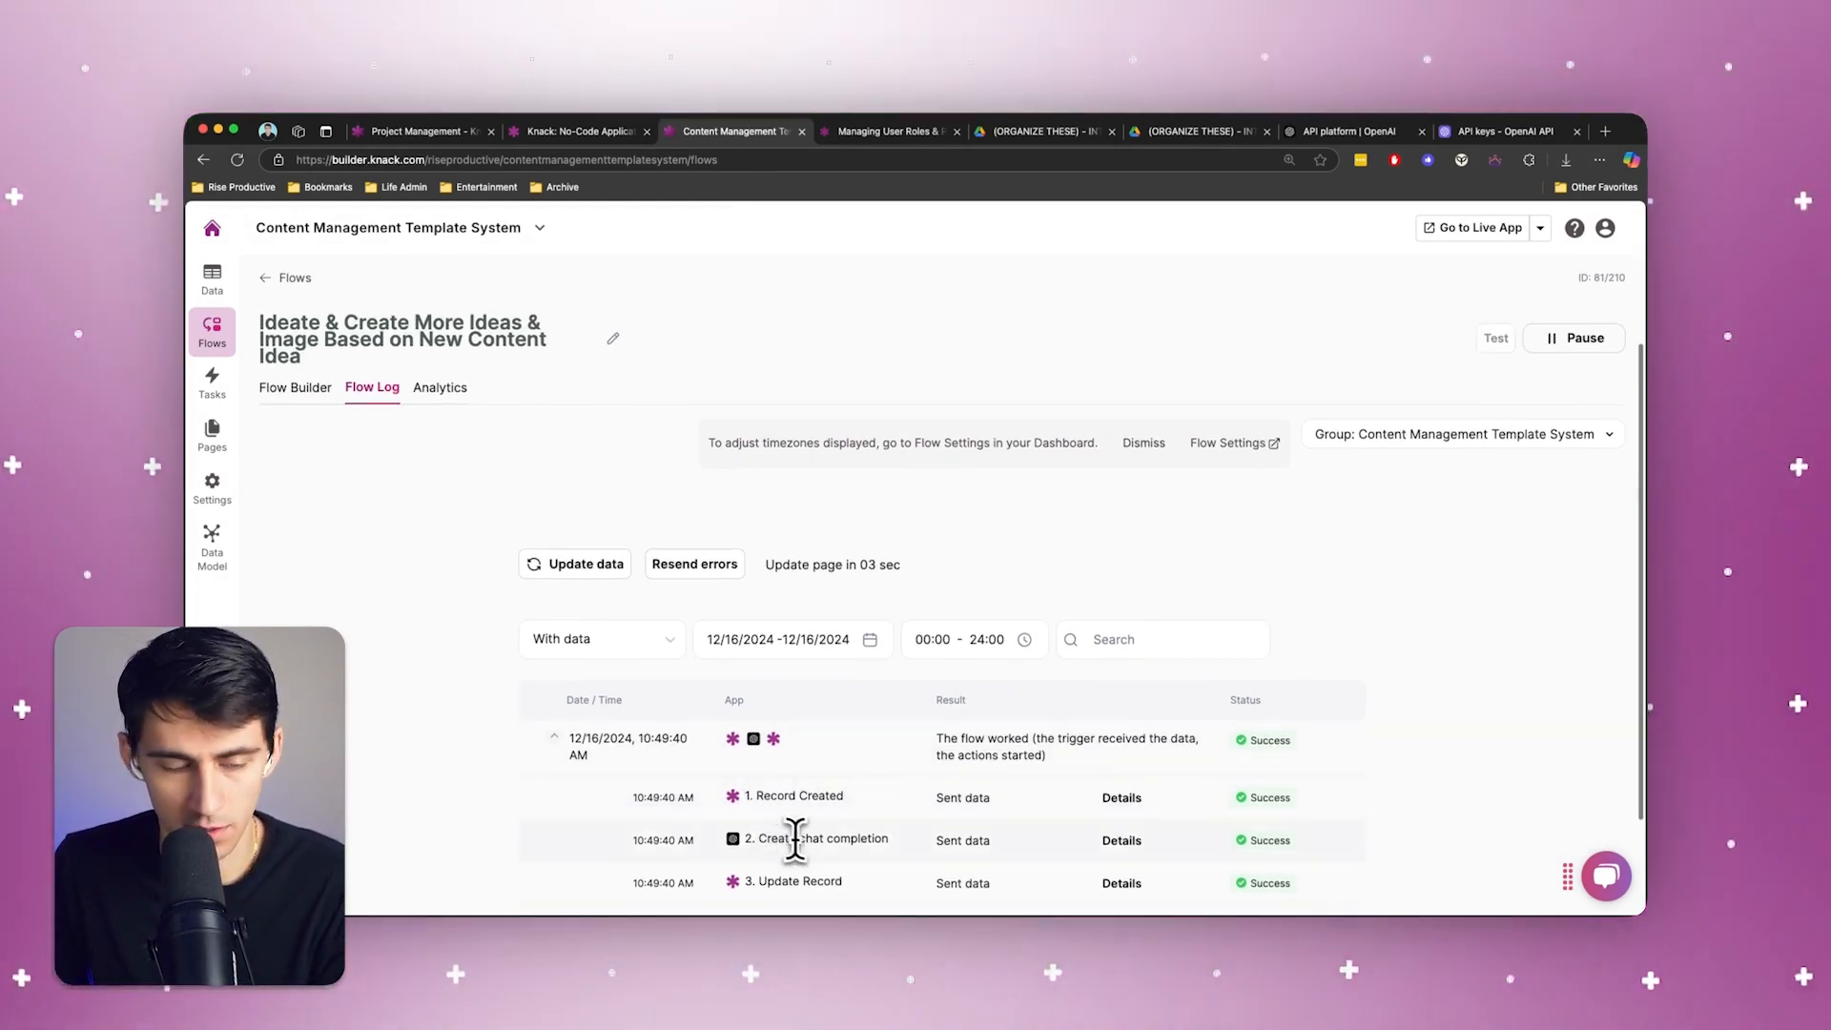
pyautogui.click(229, 278)
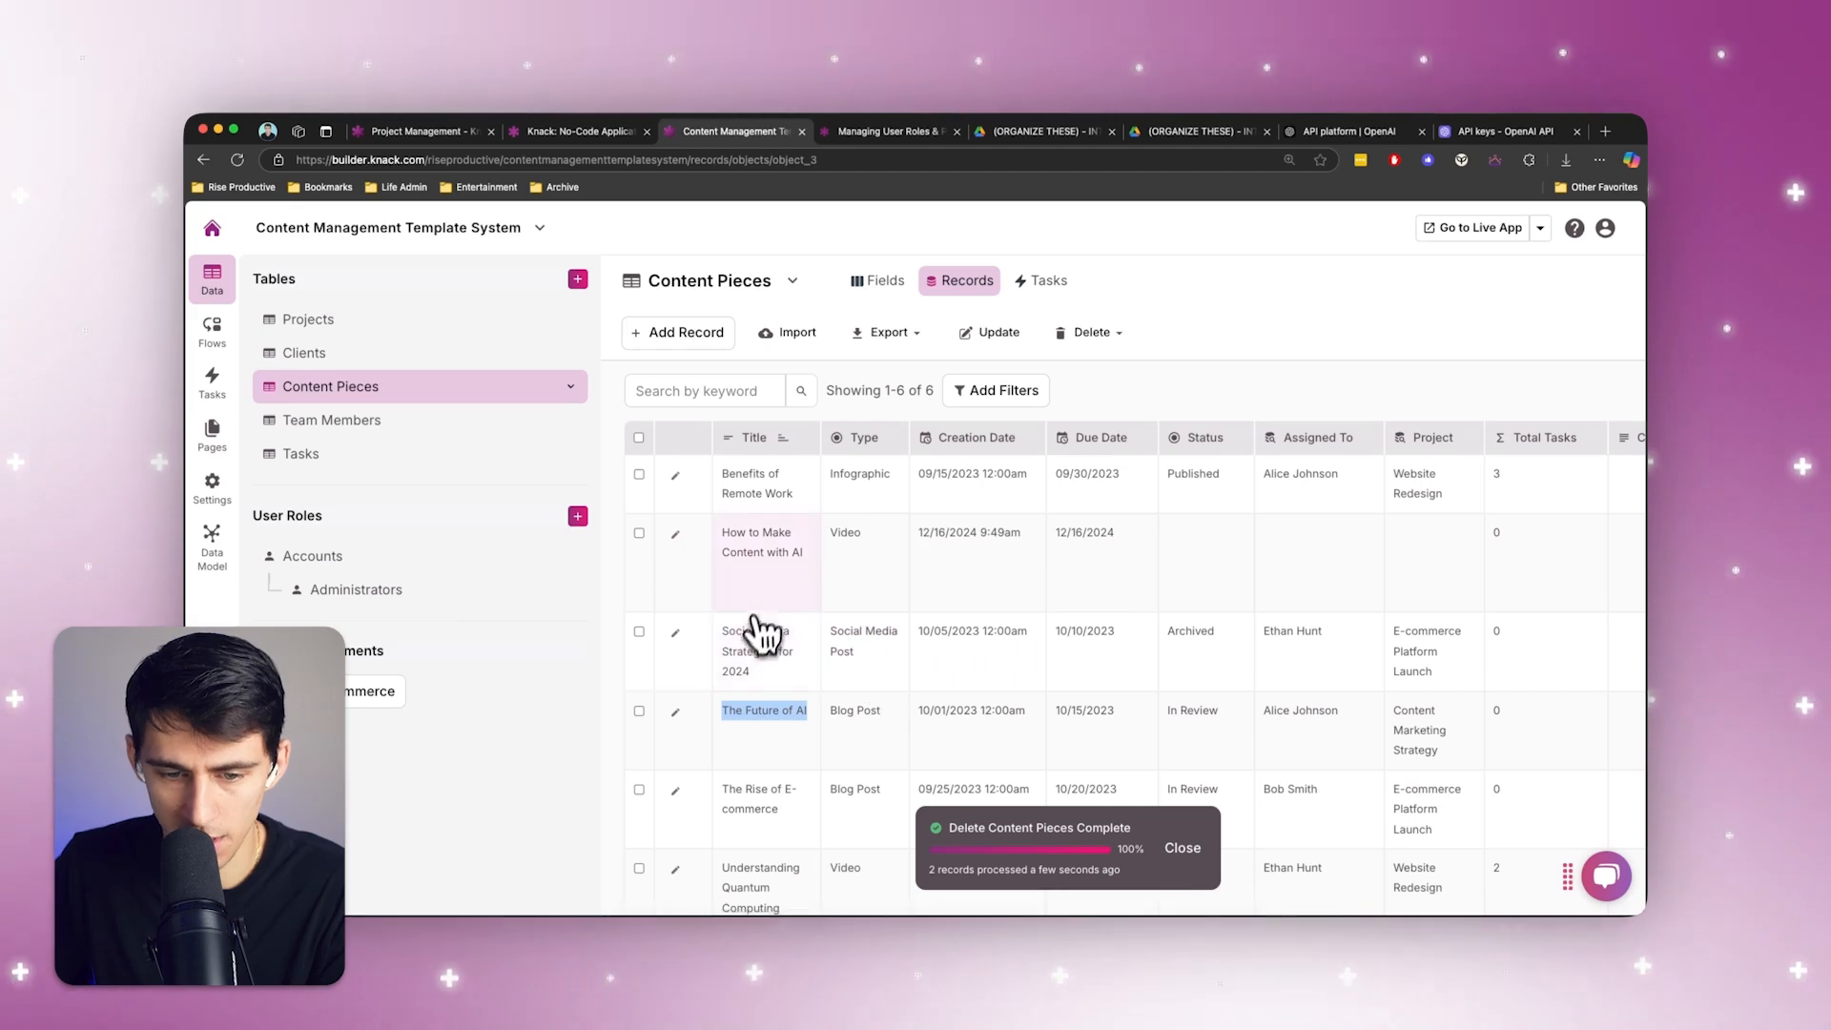
pyautogui.moveTo(811, 572); pyautogui.dragTo(1462, 545)
pyautogui.click(1358, 537)
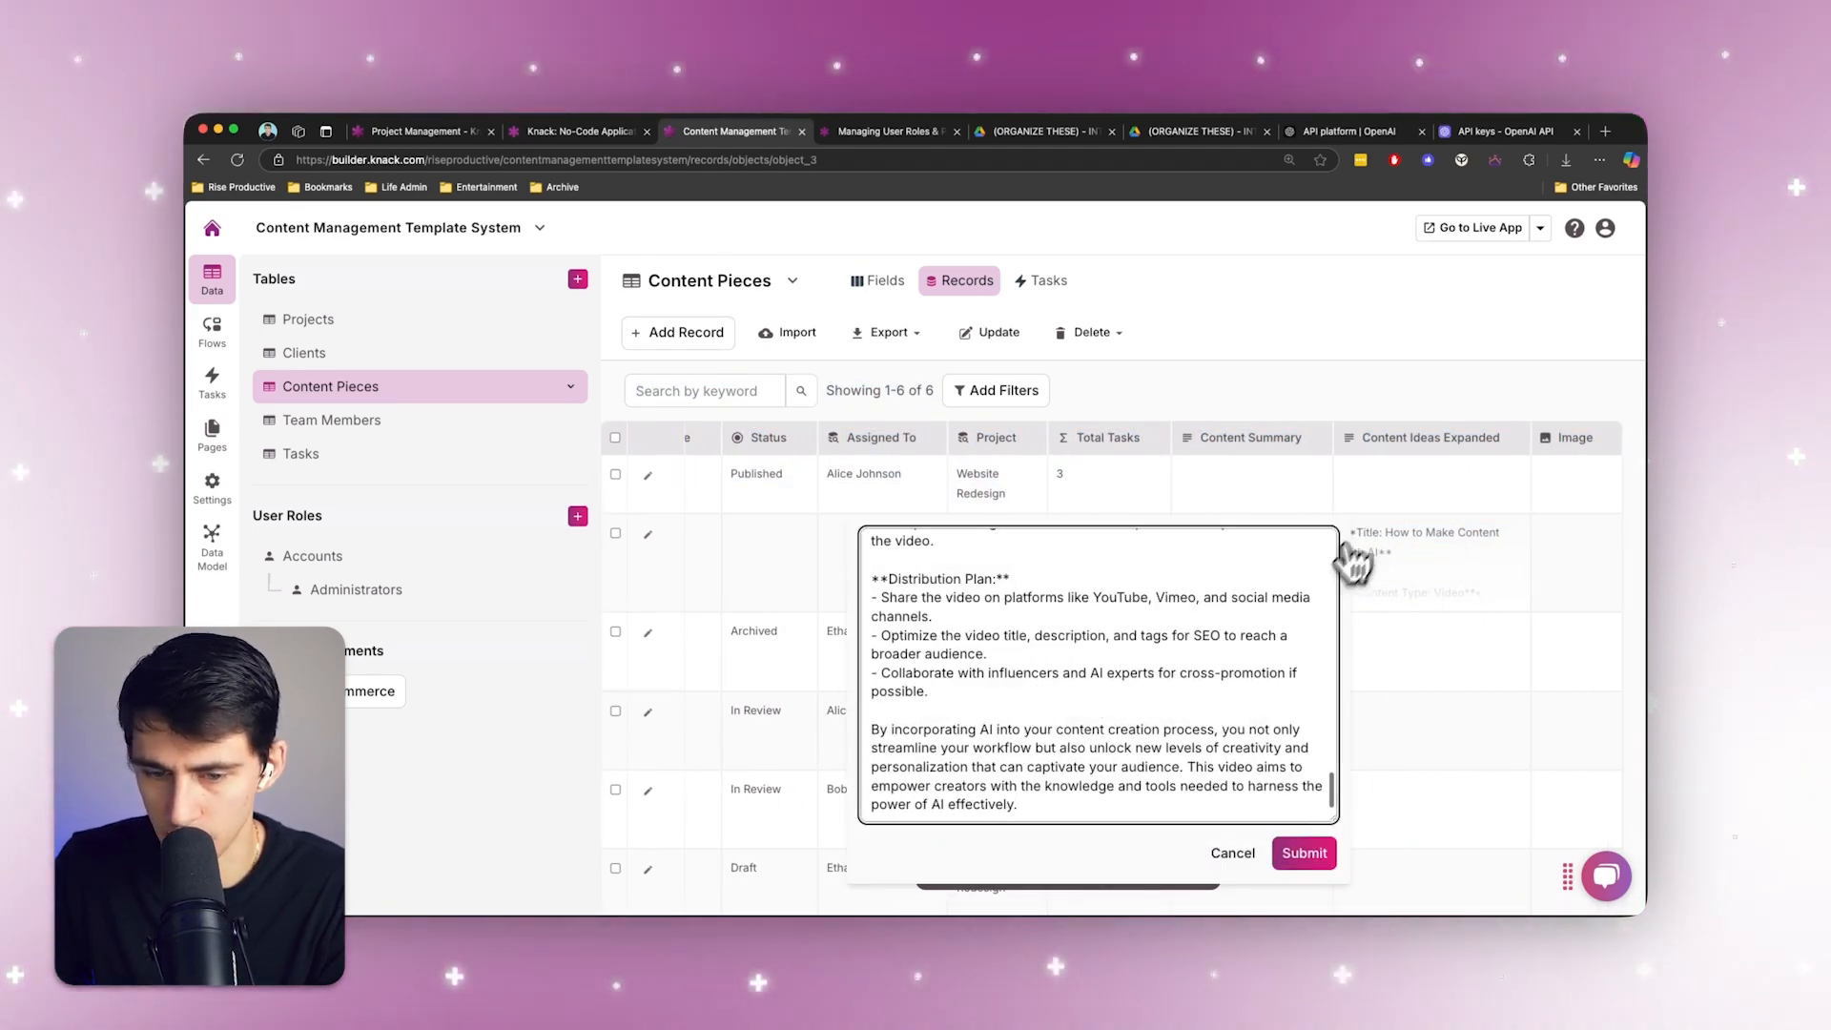
# Read through the generated content outline in the record's Content Ideas Expanded field and close it without saving
pyautogui.scroll(15, 1207, 649)
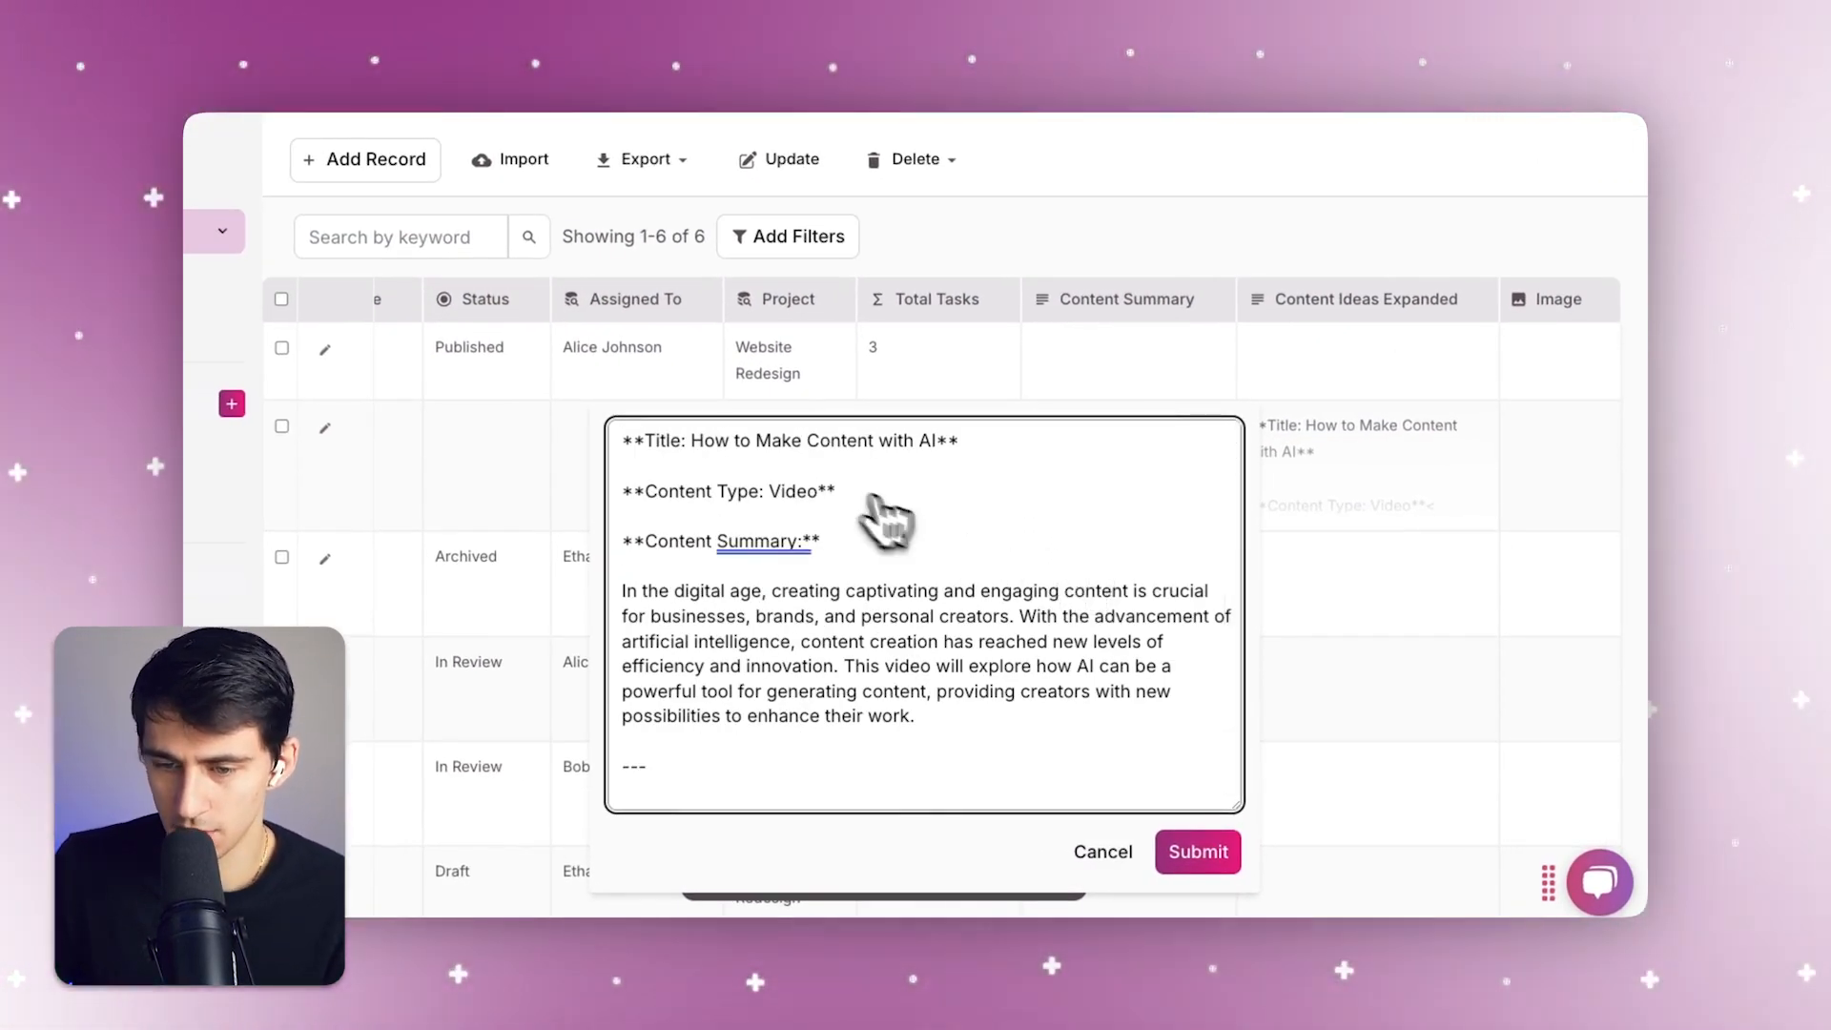
pyautogui.scroll(-2, 1074, 627)
pyautogui.moveTo(1072, 626); pyautogui.dragTo(931, 630)
pyautogui.scroll(-8, 1062, 638)
pyautogui.scroll(-14, 1051, 647)
pyautogui.scroll(-20, 940, 642)
pyautogui.scroll(20, 940, 642)
pyautogui.scroll(10, 932, 642)
pyautogui.scroll(-6, 932, 642)
pyautogui.click(904, 570)
pyautogui.scroll(-8, 904, 572)
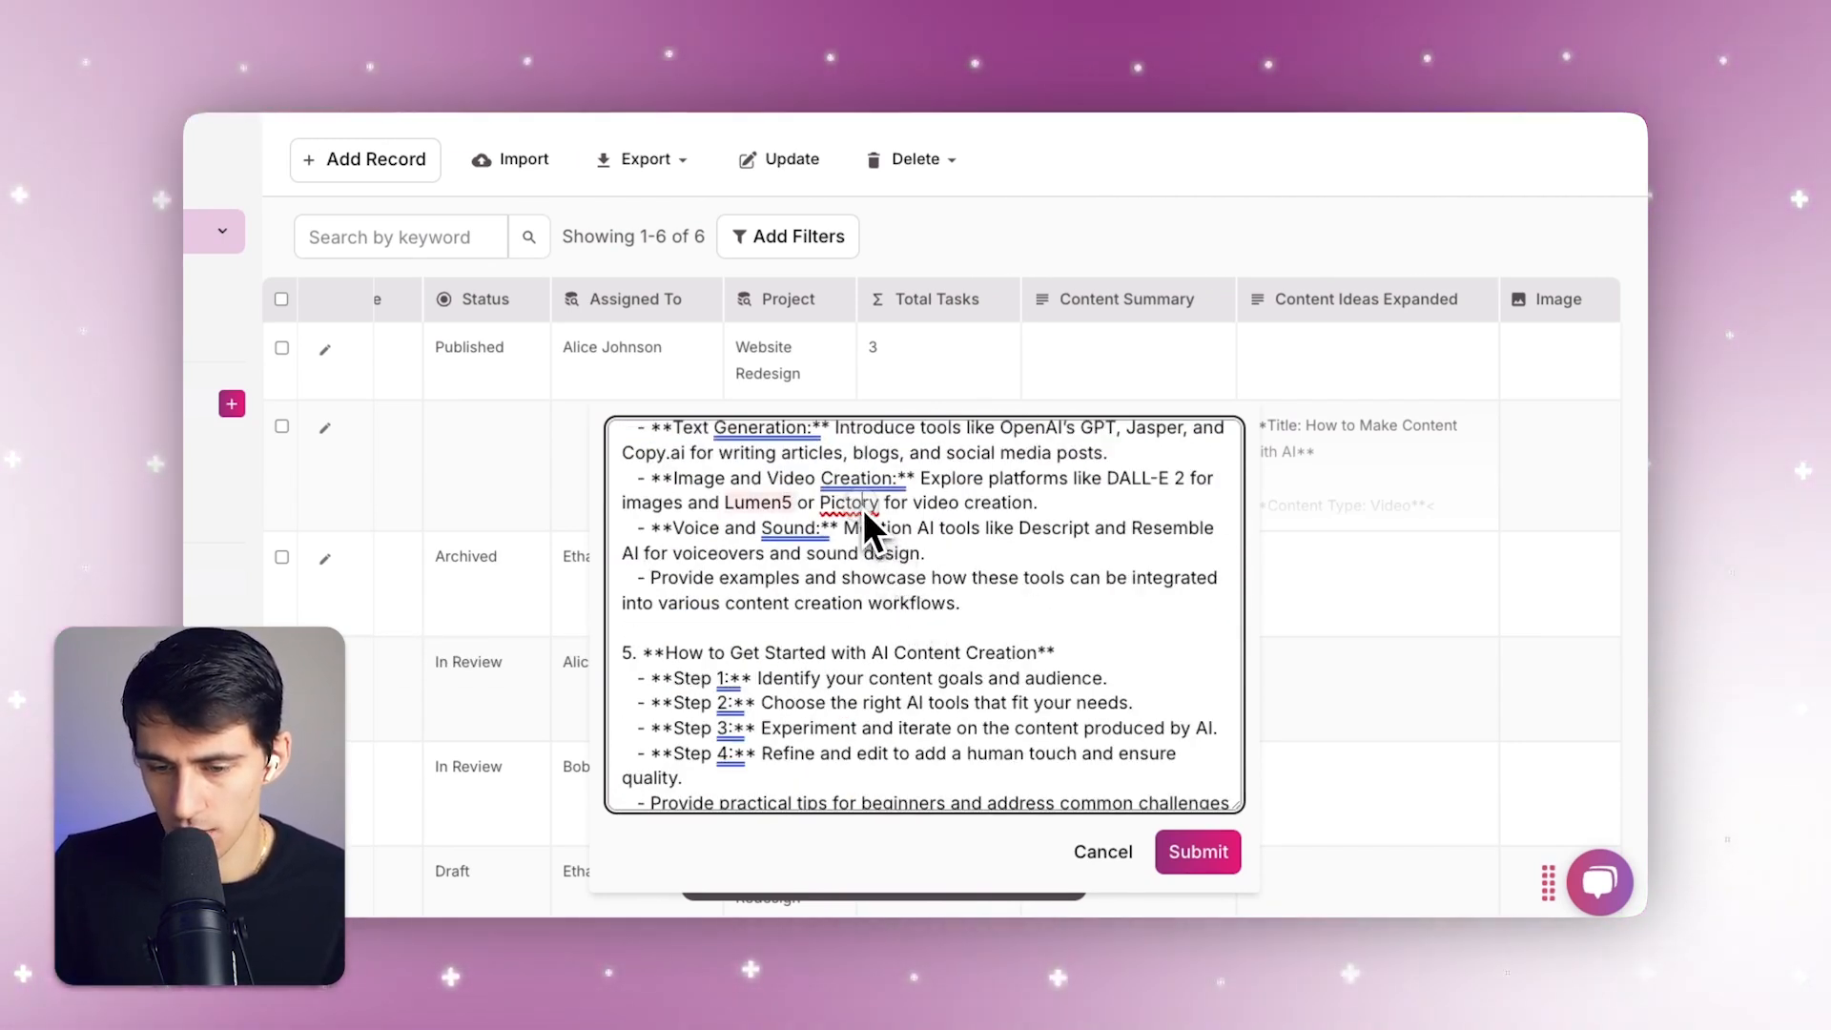
pyautogui.click(862, 508)
pyautogui.click(925, 509)
pyautogui.scroll(-8, 1000, 688)
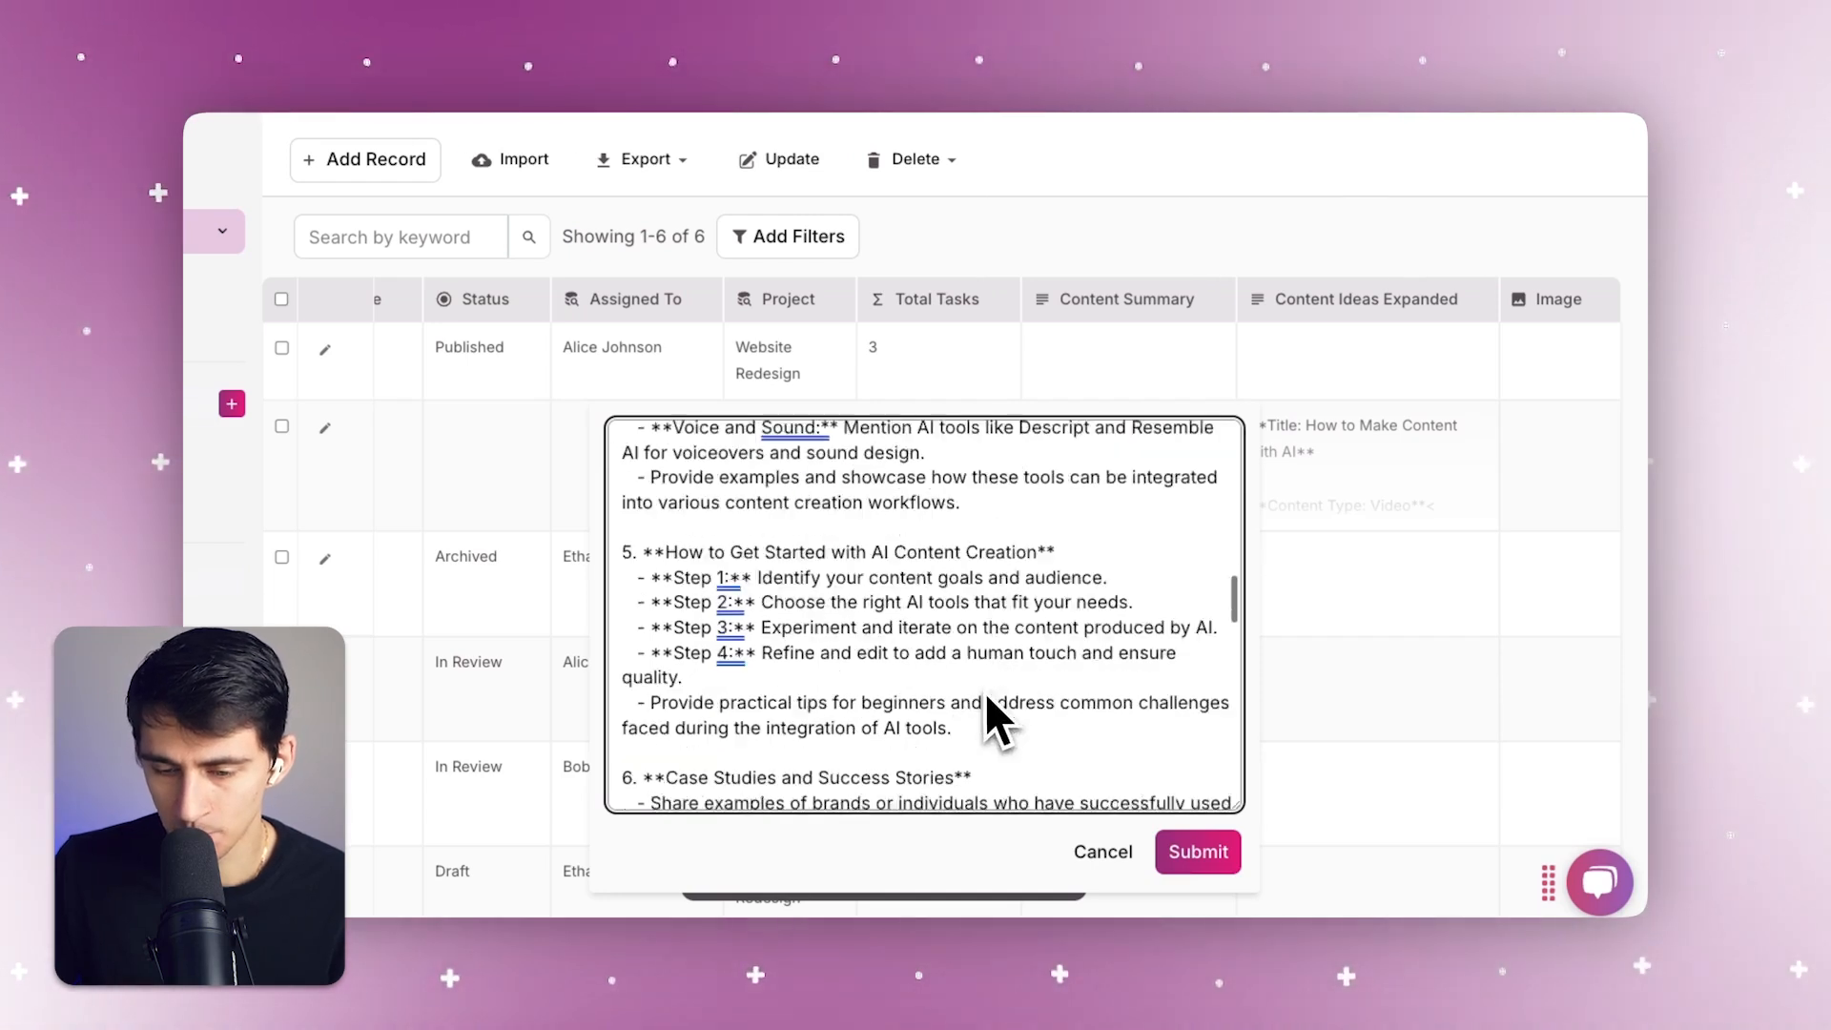
pyautogui.scroll(-6, 1001, 668)
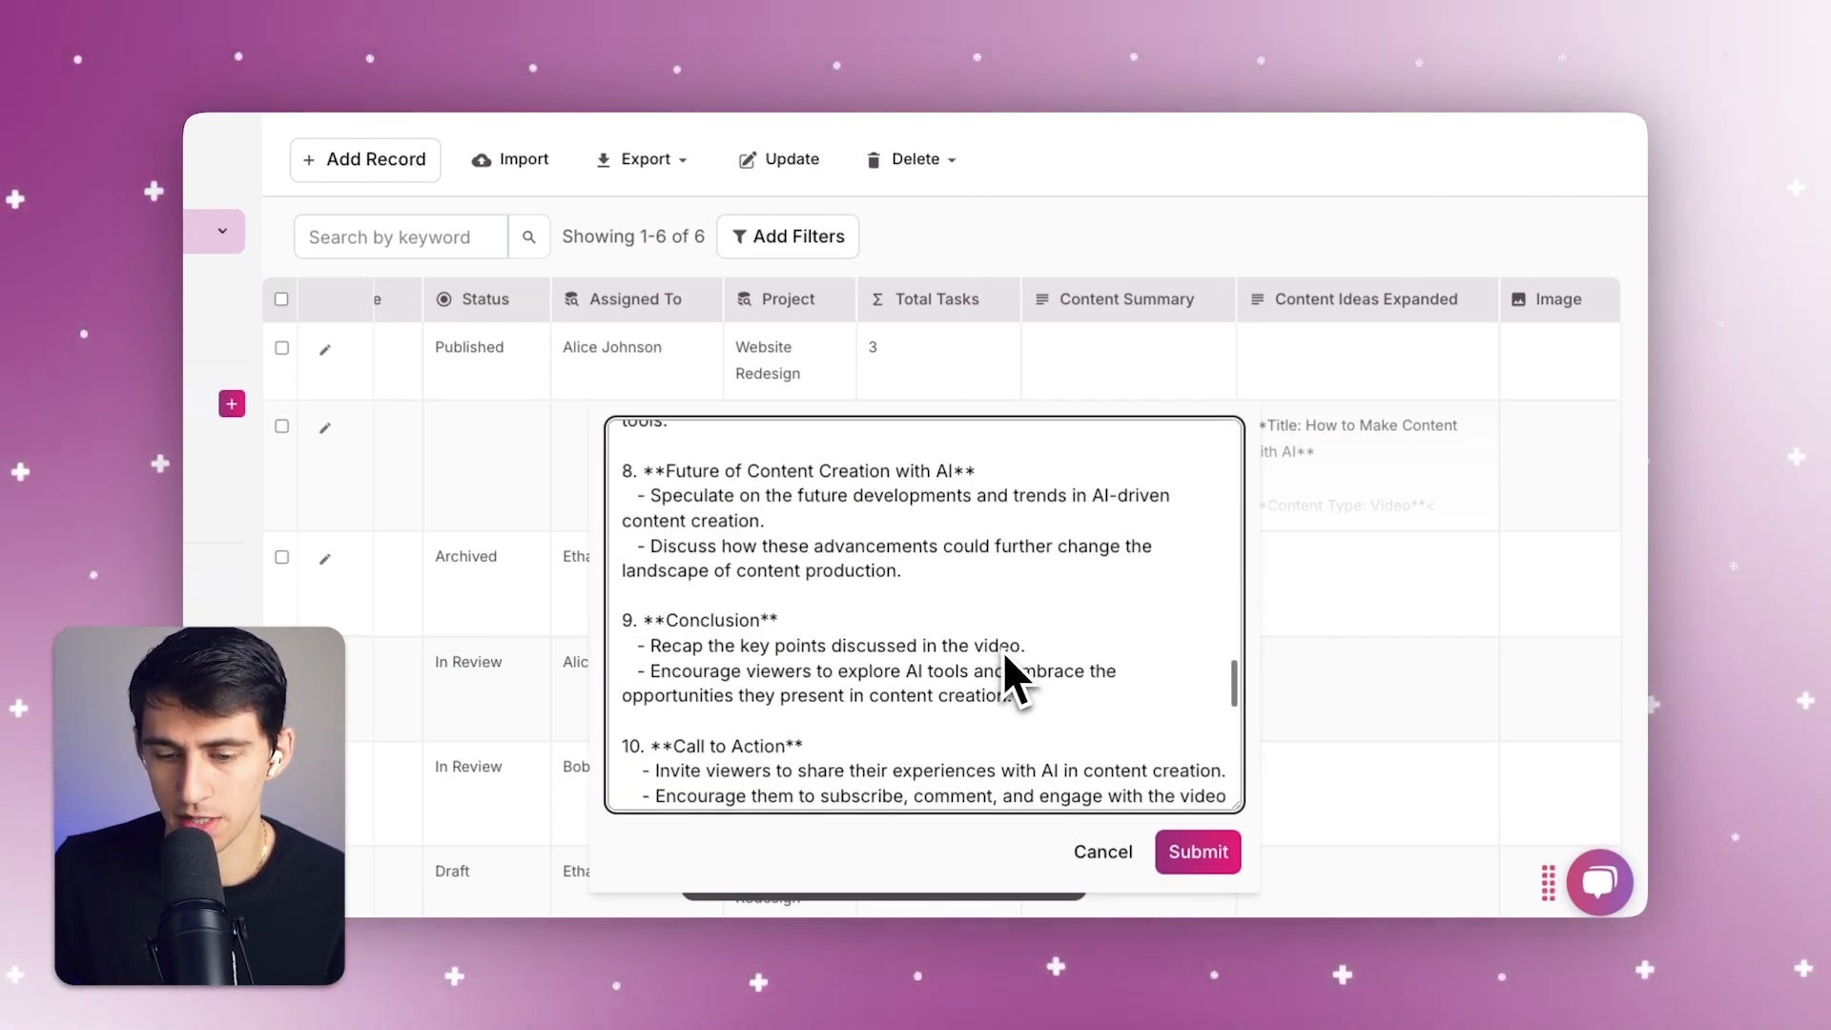
pyautogui.click(1099, 852)
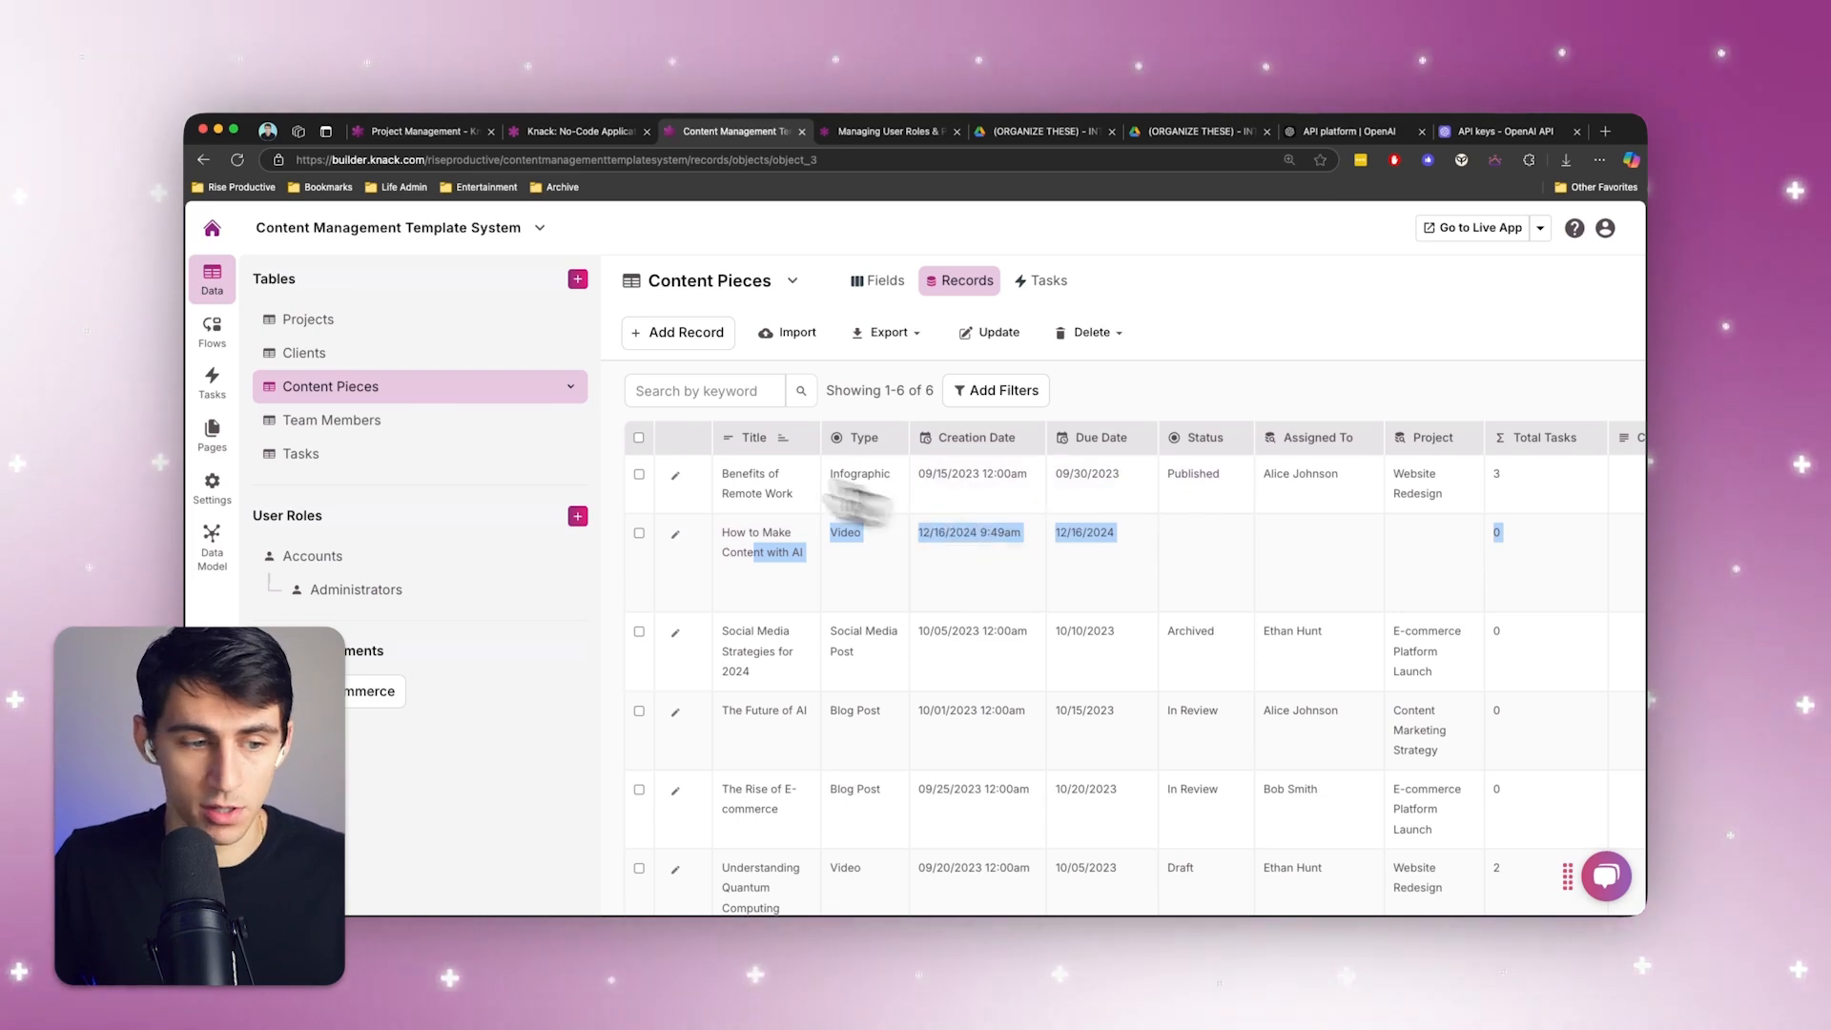
# Open the "Ideate & Create More Ideas & Image Based on New Content Idea" flow and pause it to allow editing
pyautogui.click(216, 332)
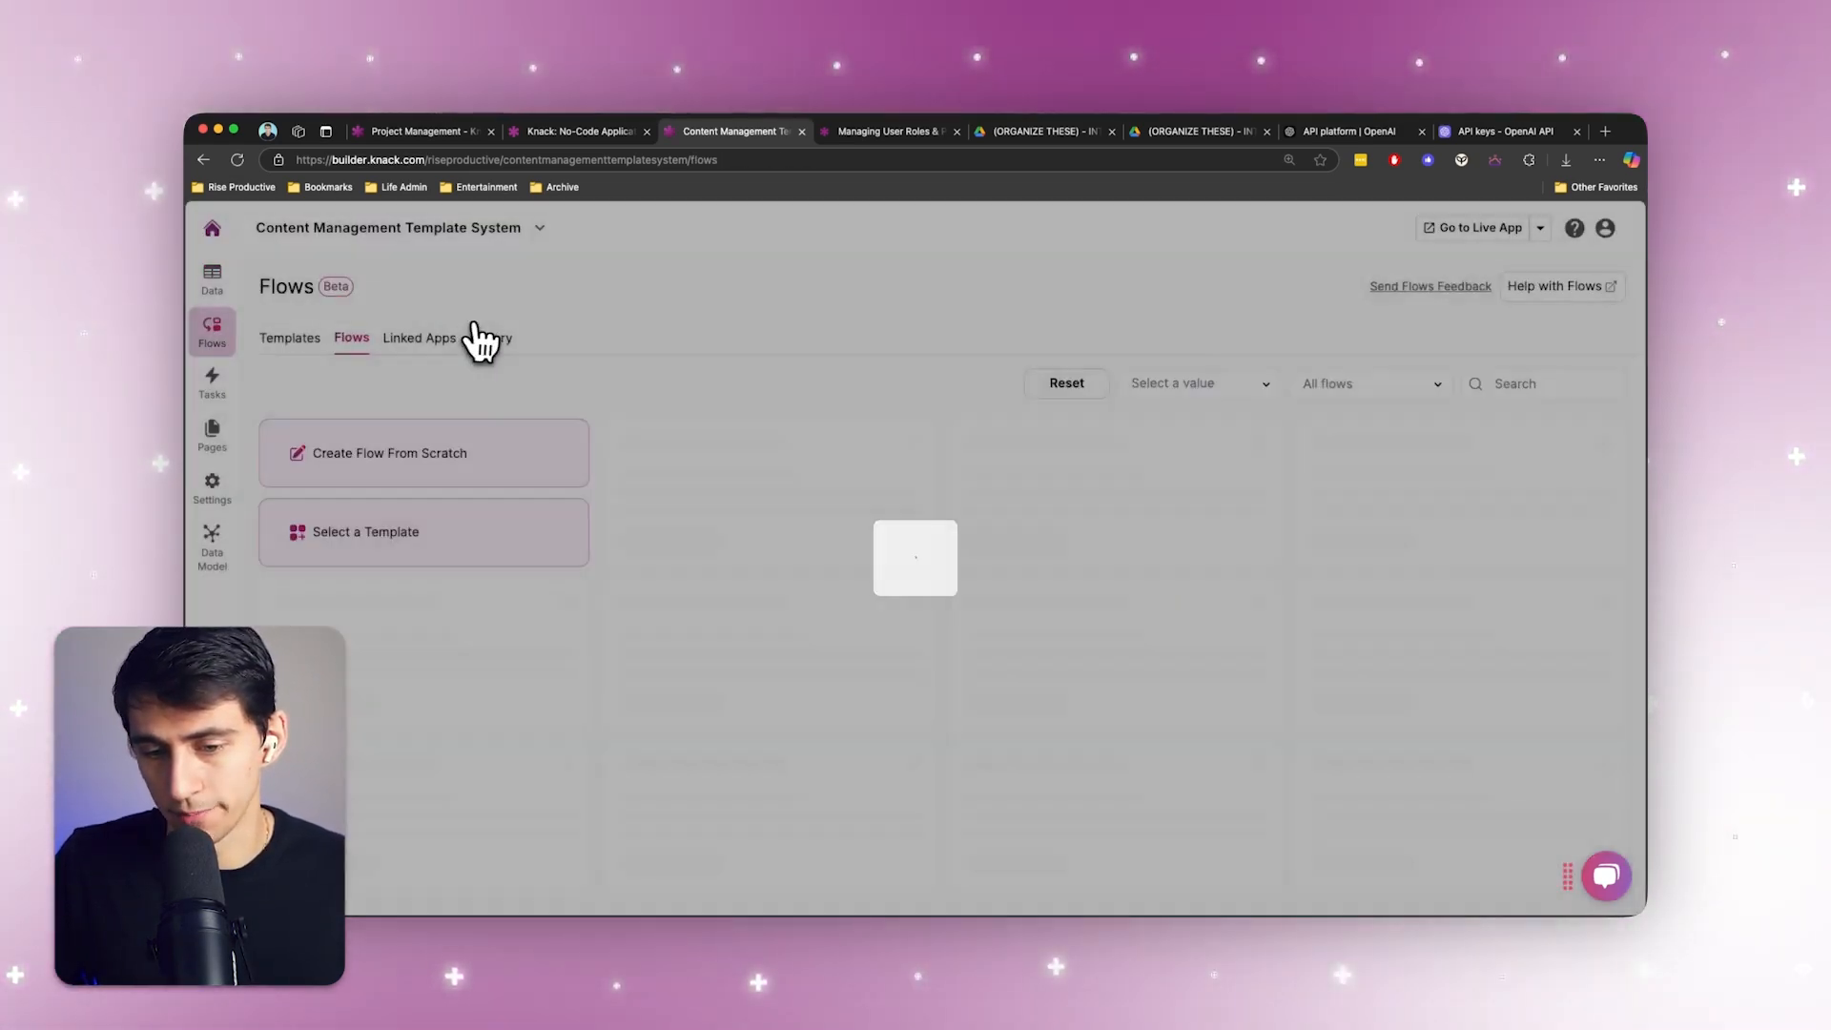
pyautogui.click(770, 496)
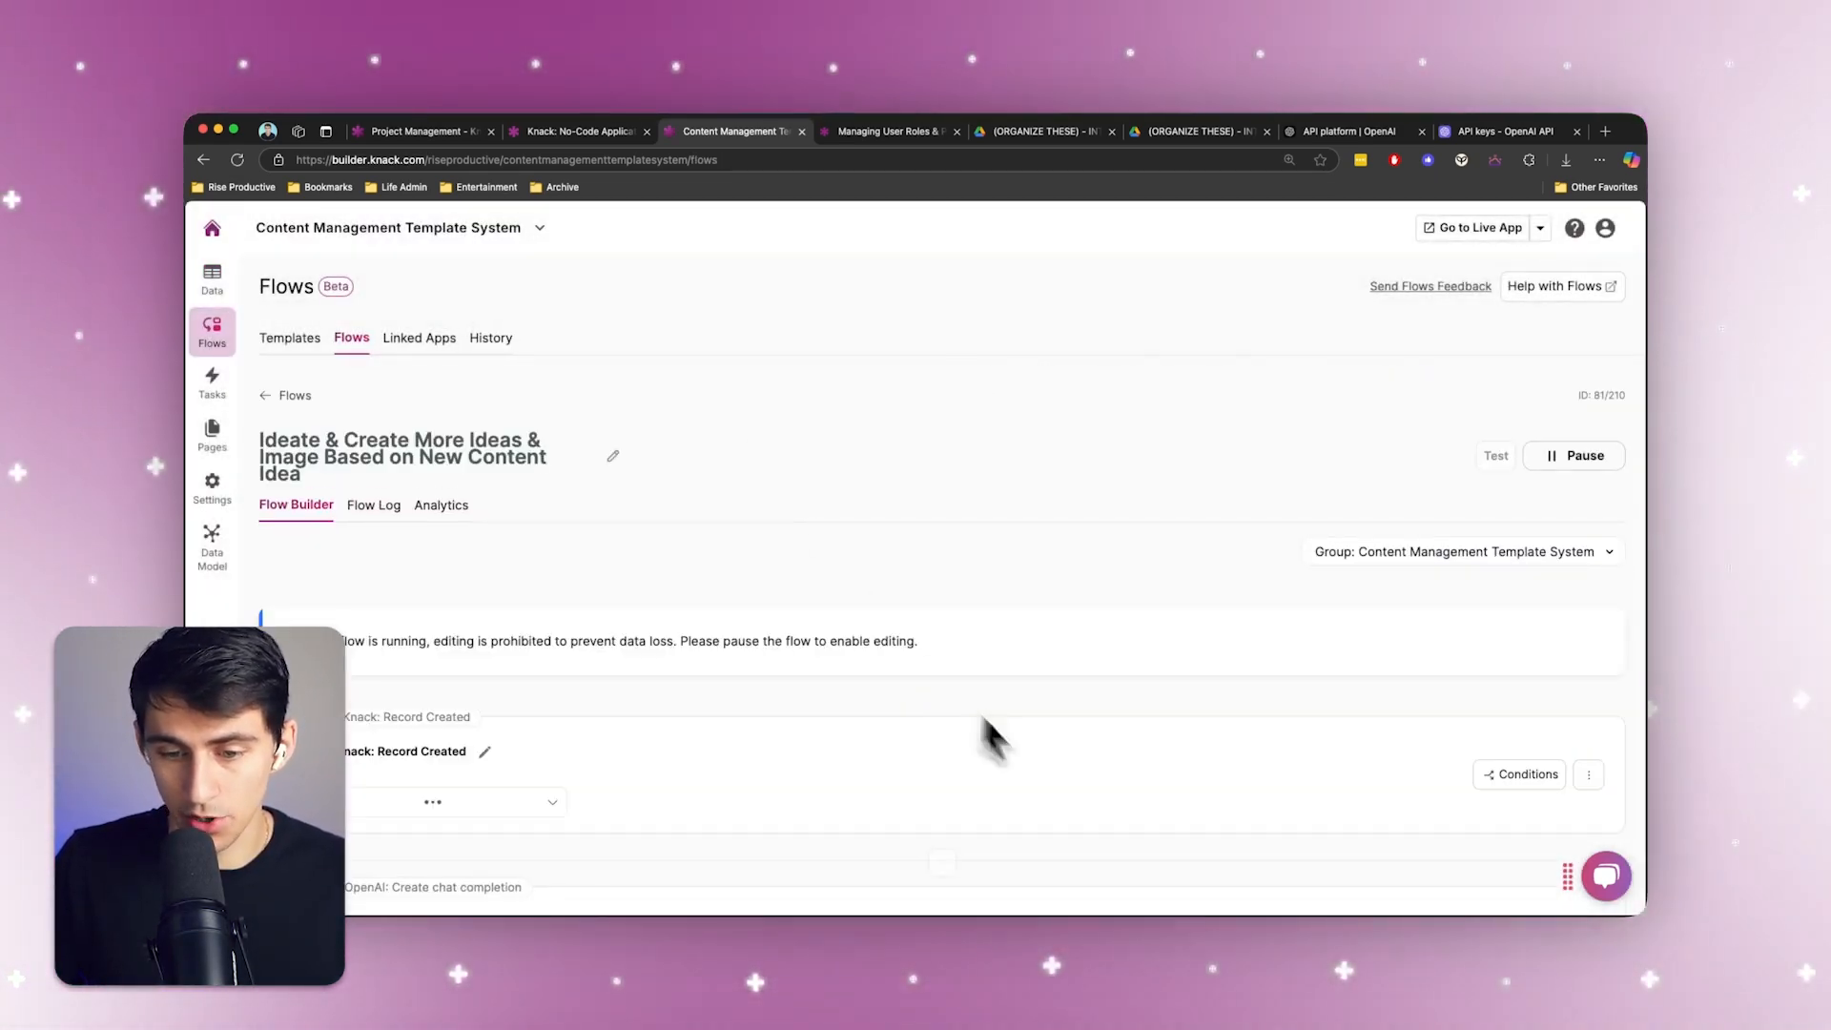
pyautogui.scroll(-4, 1049, 763)
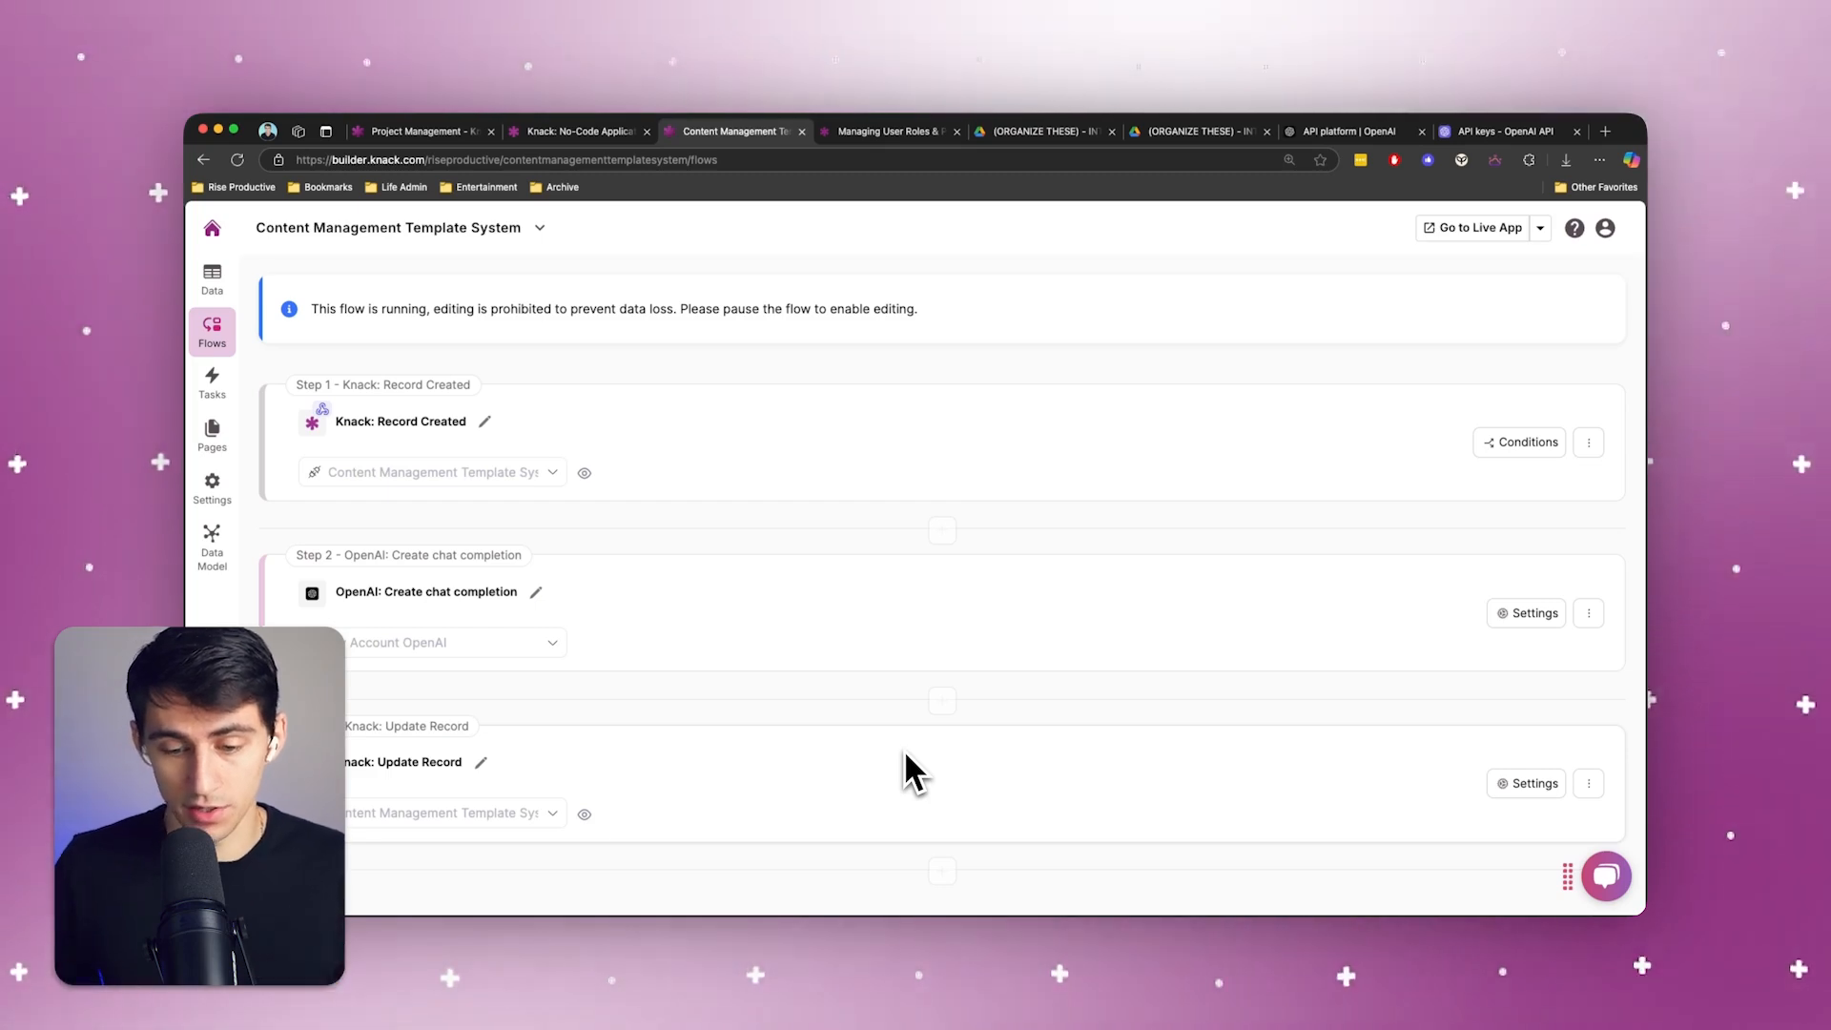
pyautogui.scroll(4, 1603, 396)
pyautogui.click(1583, 456)
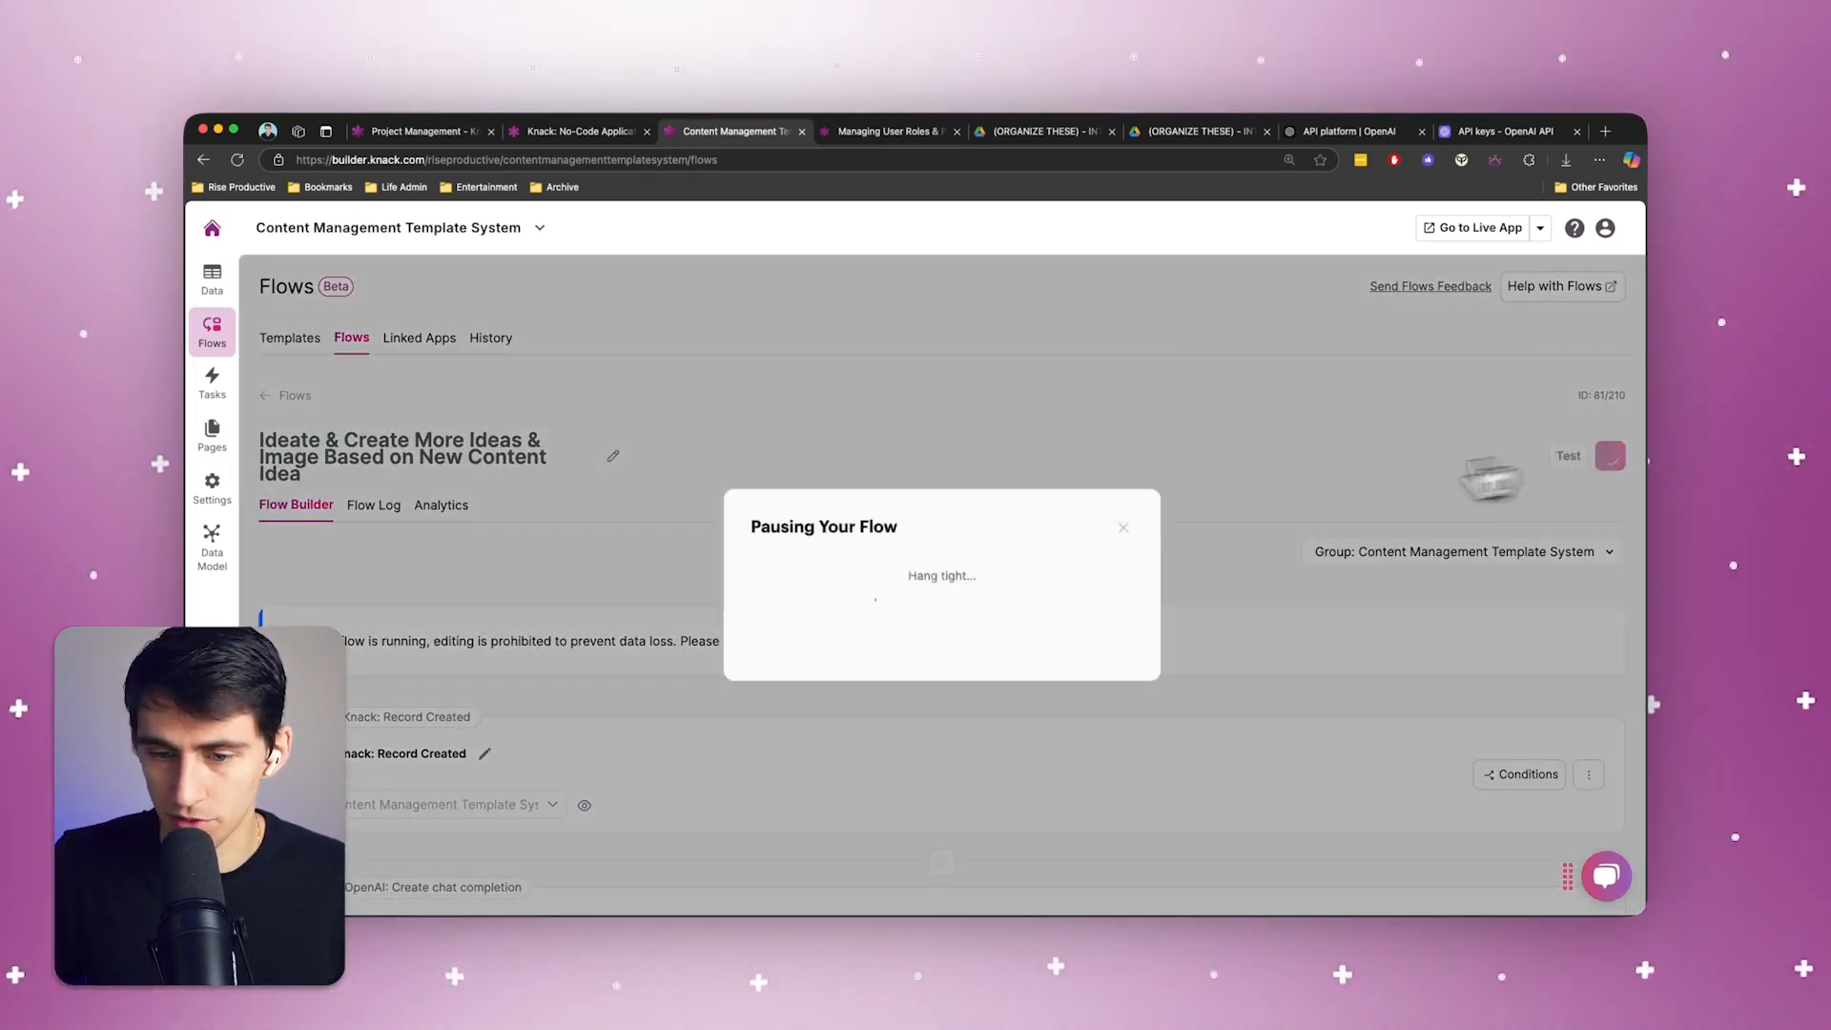
# Examine which OpenAI actions are available for another step after Update Record, and close the dialog without adding one
pyautogui.scroll(-3, 849, 582)
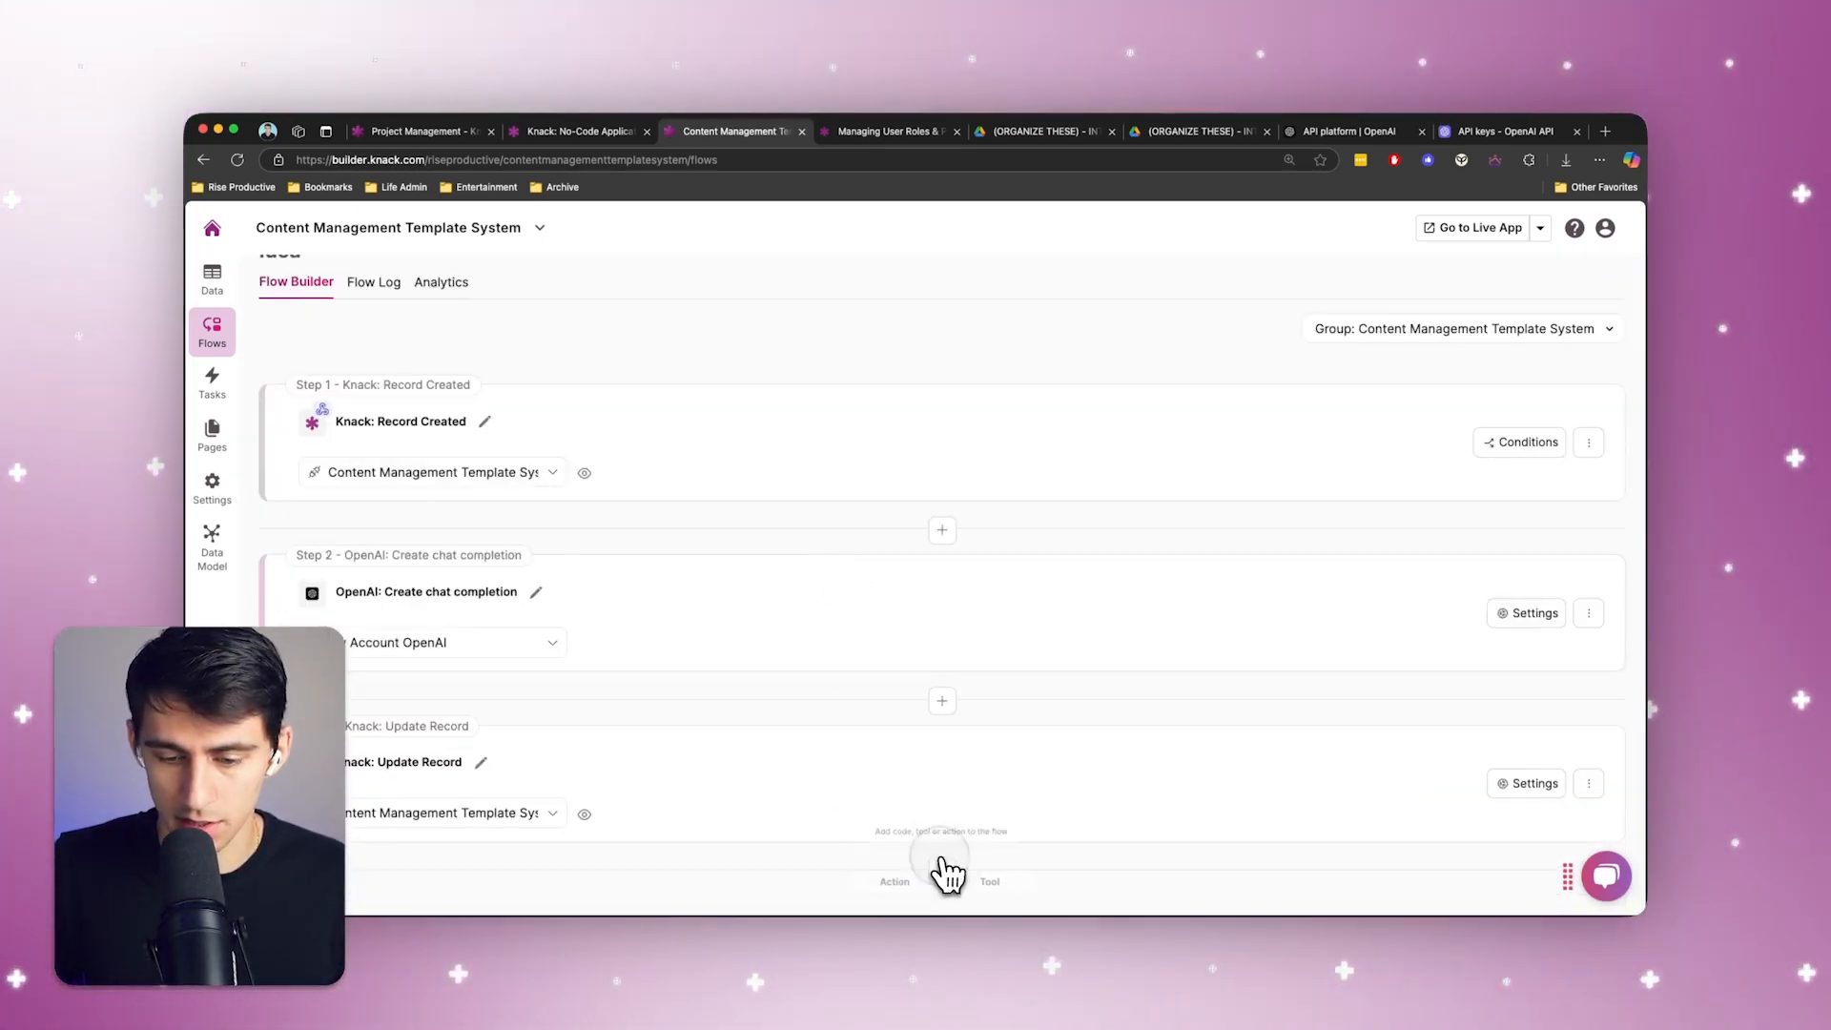
pyautogui.click(901, 882)
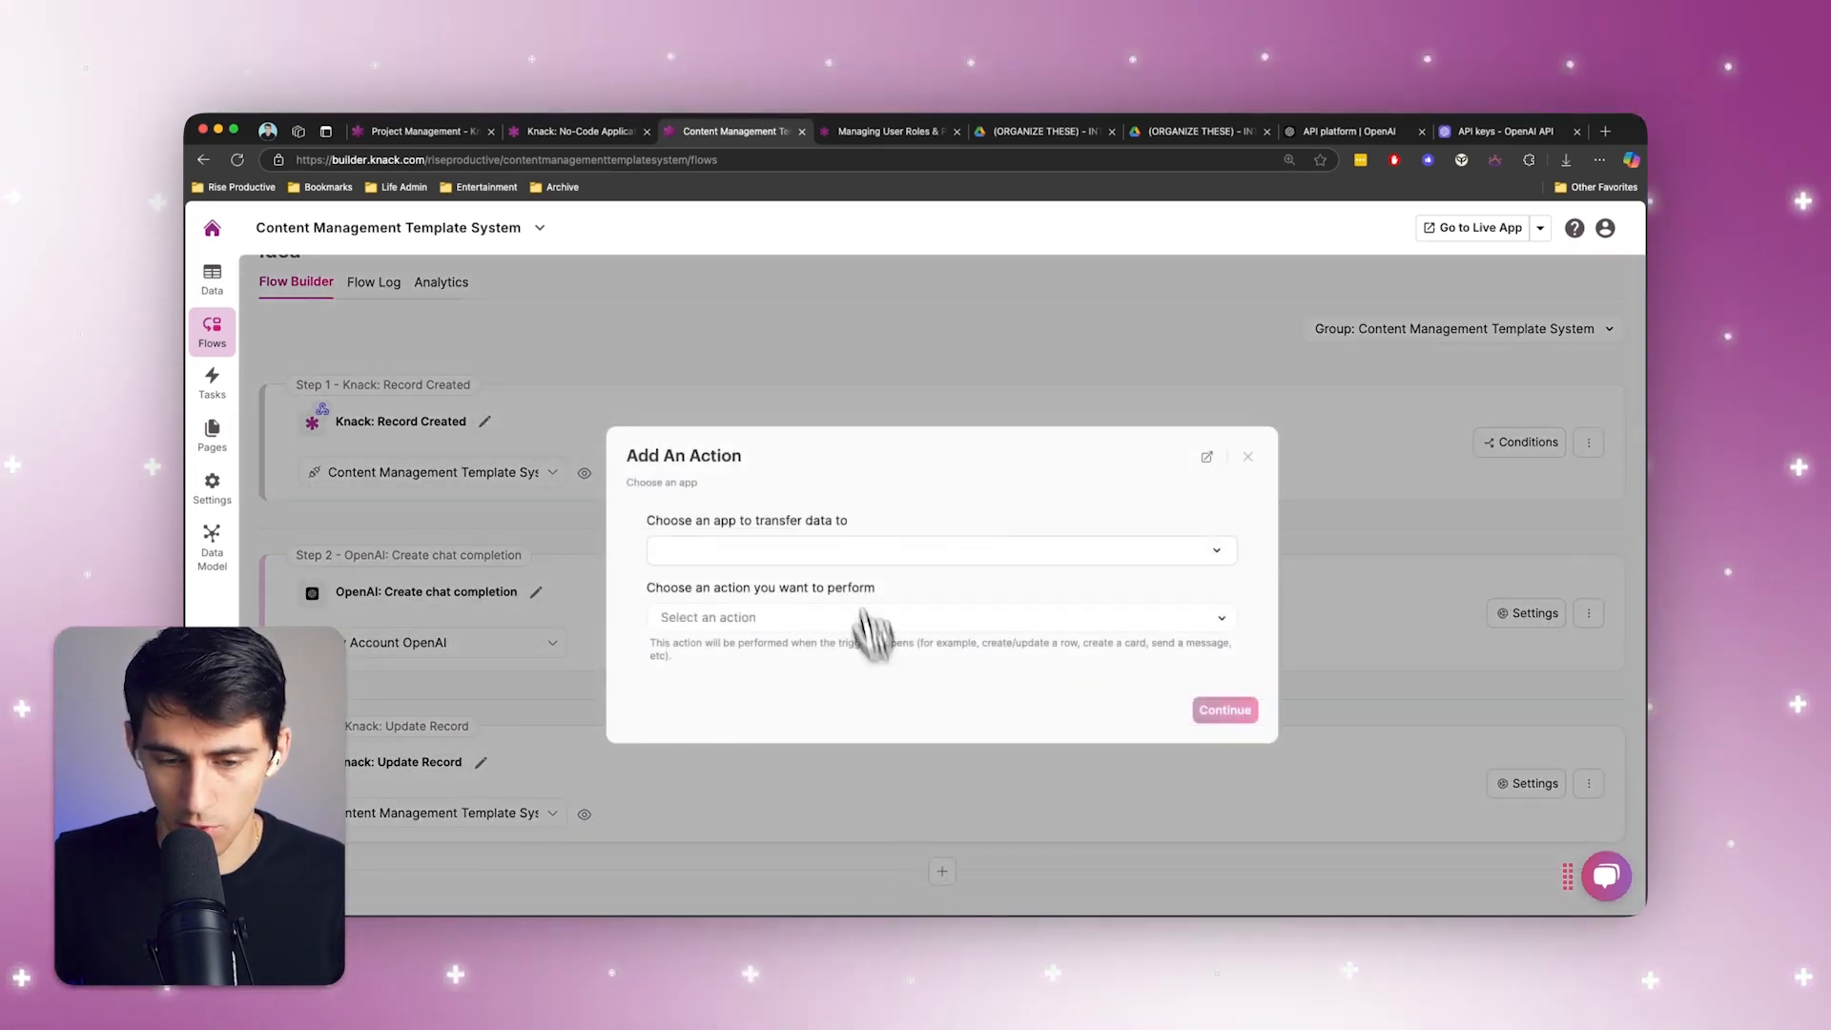
pyautogui.click(821, 548)
pyautogui.write('open')
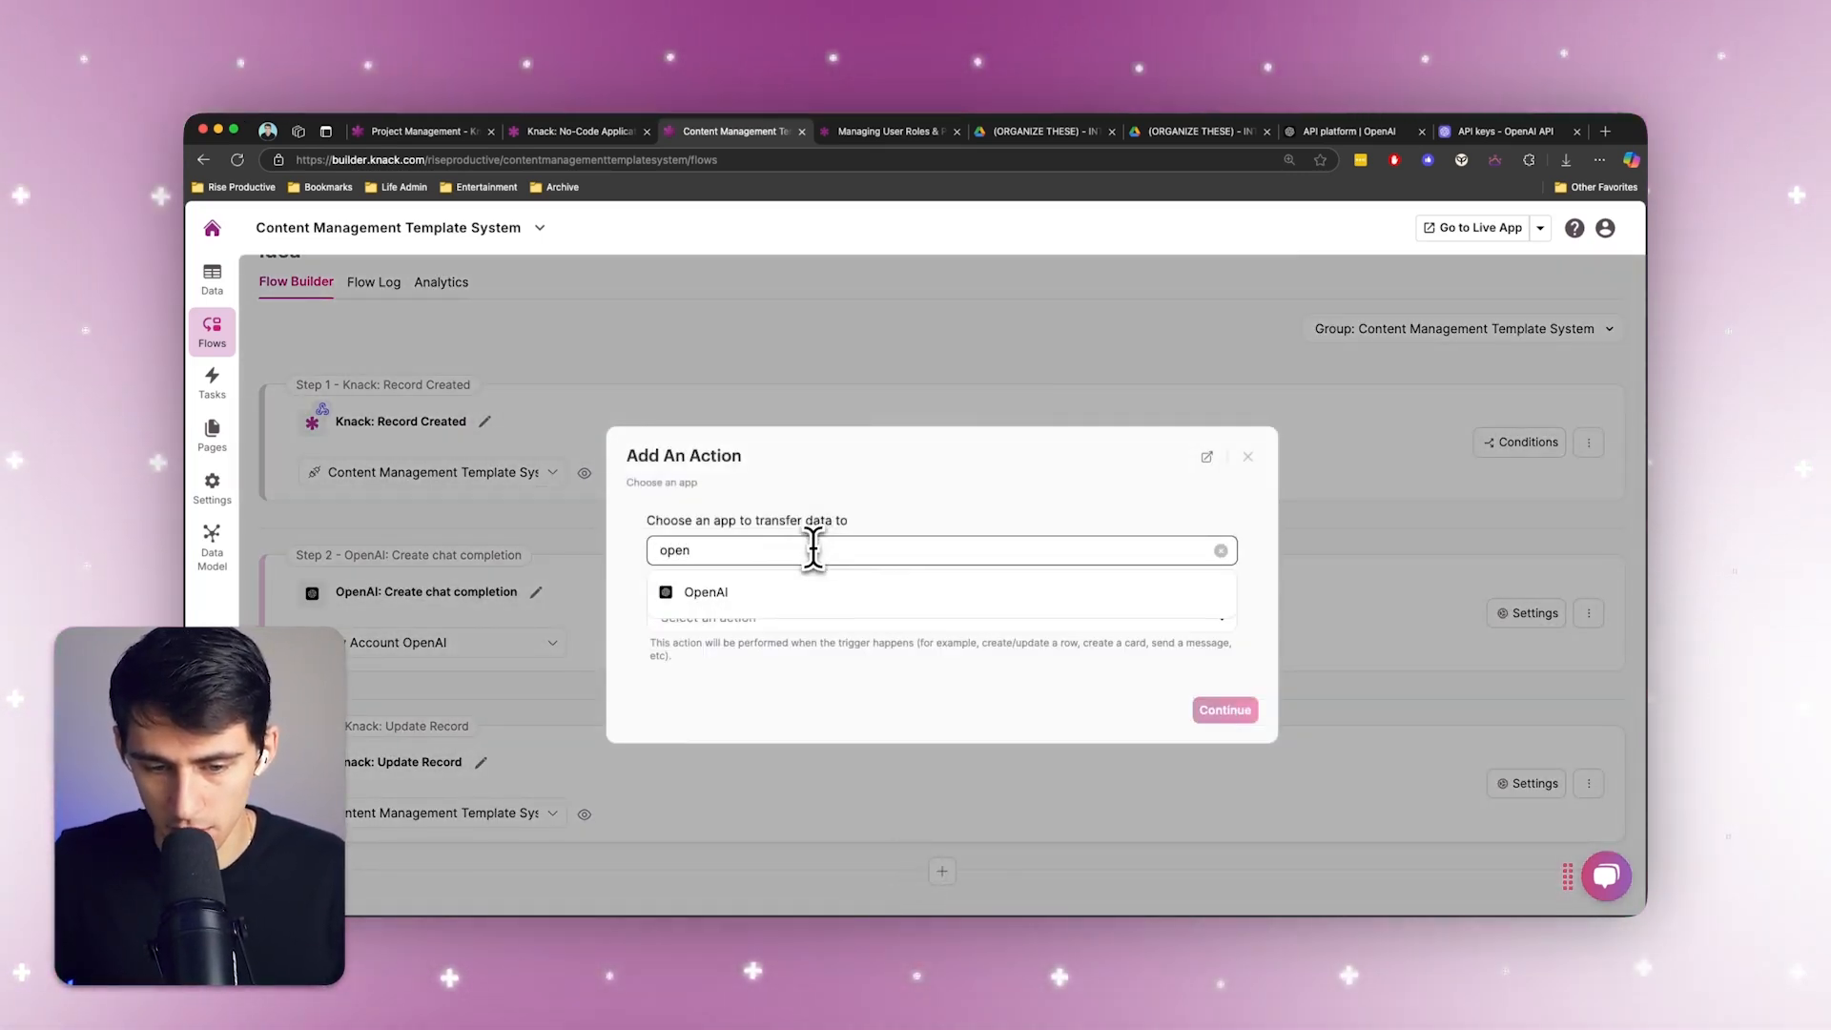
pyautogui.click(759, 593)
pyautogui.click(757, 616)
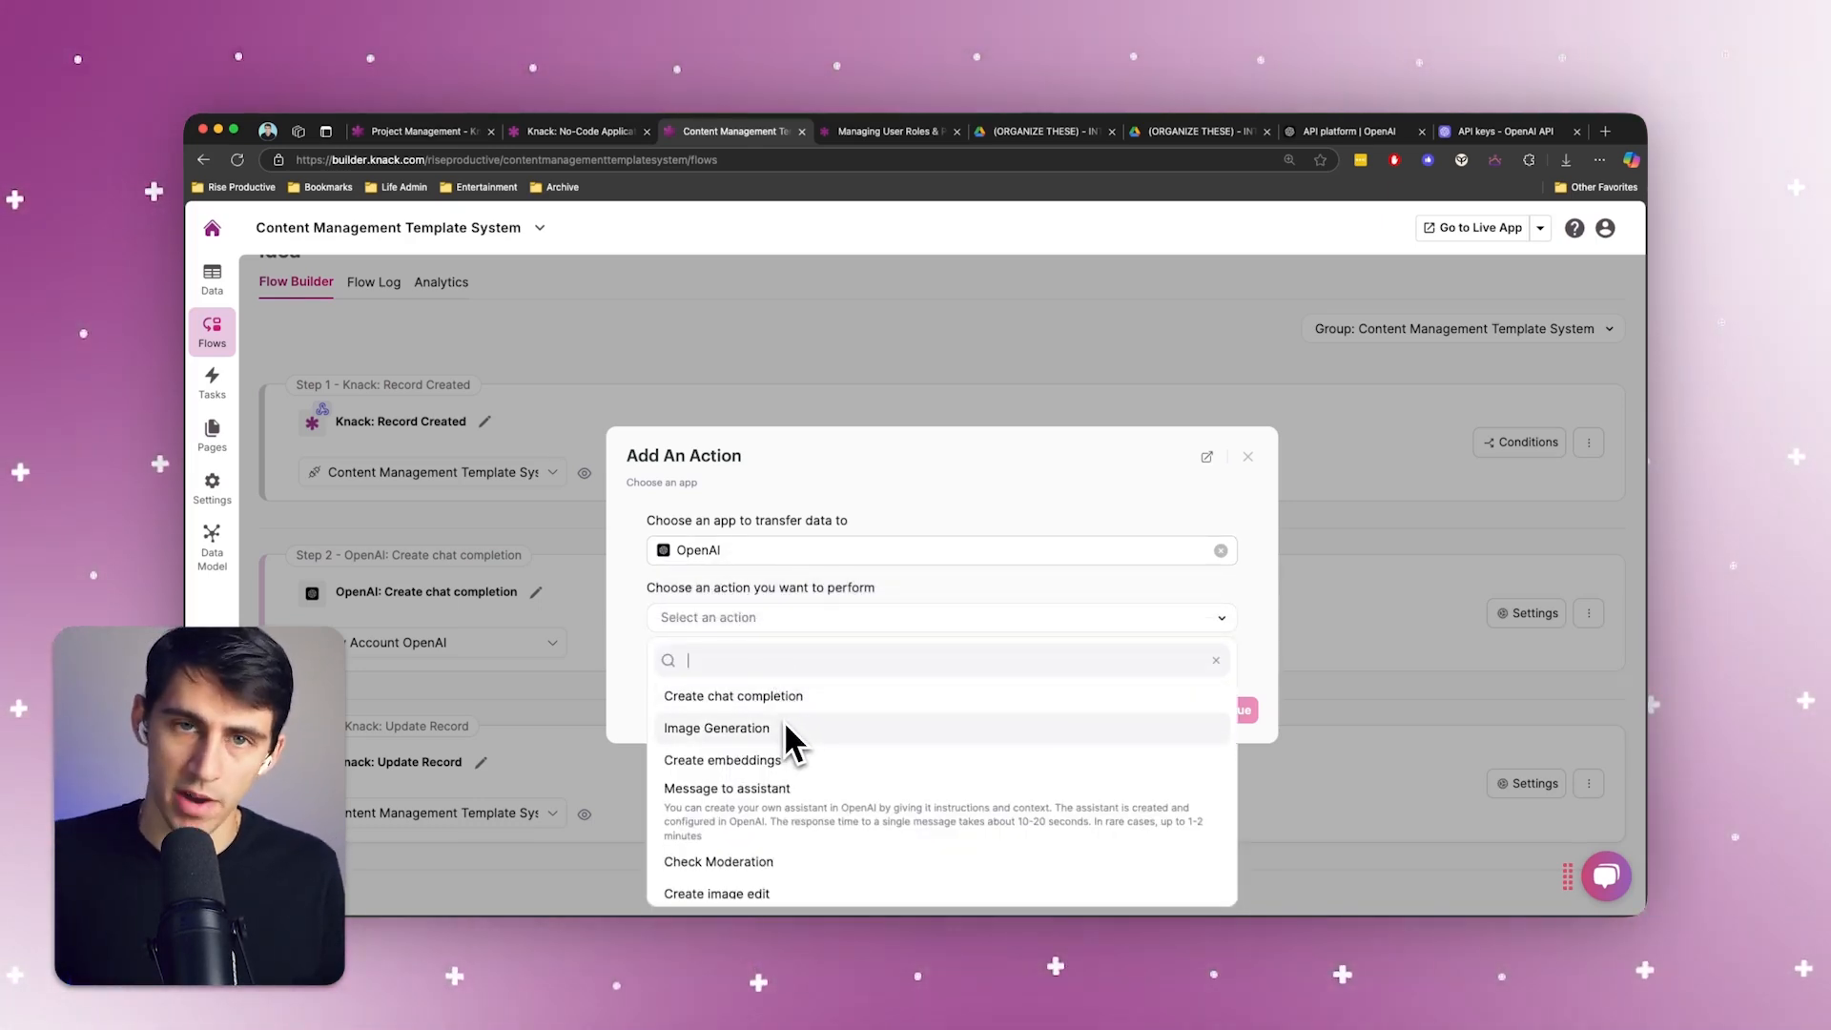
pyautogui.scroll(-3, 782, 802)
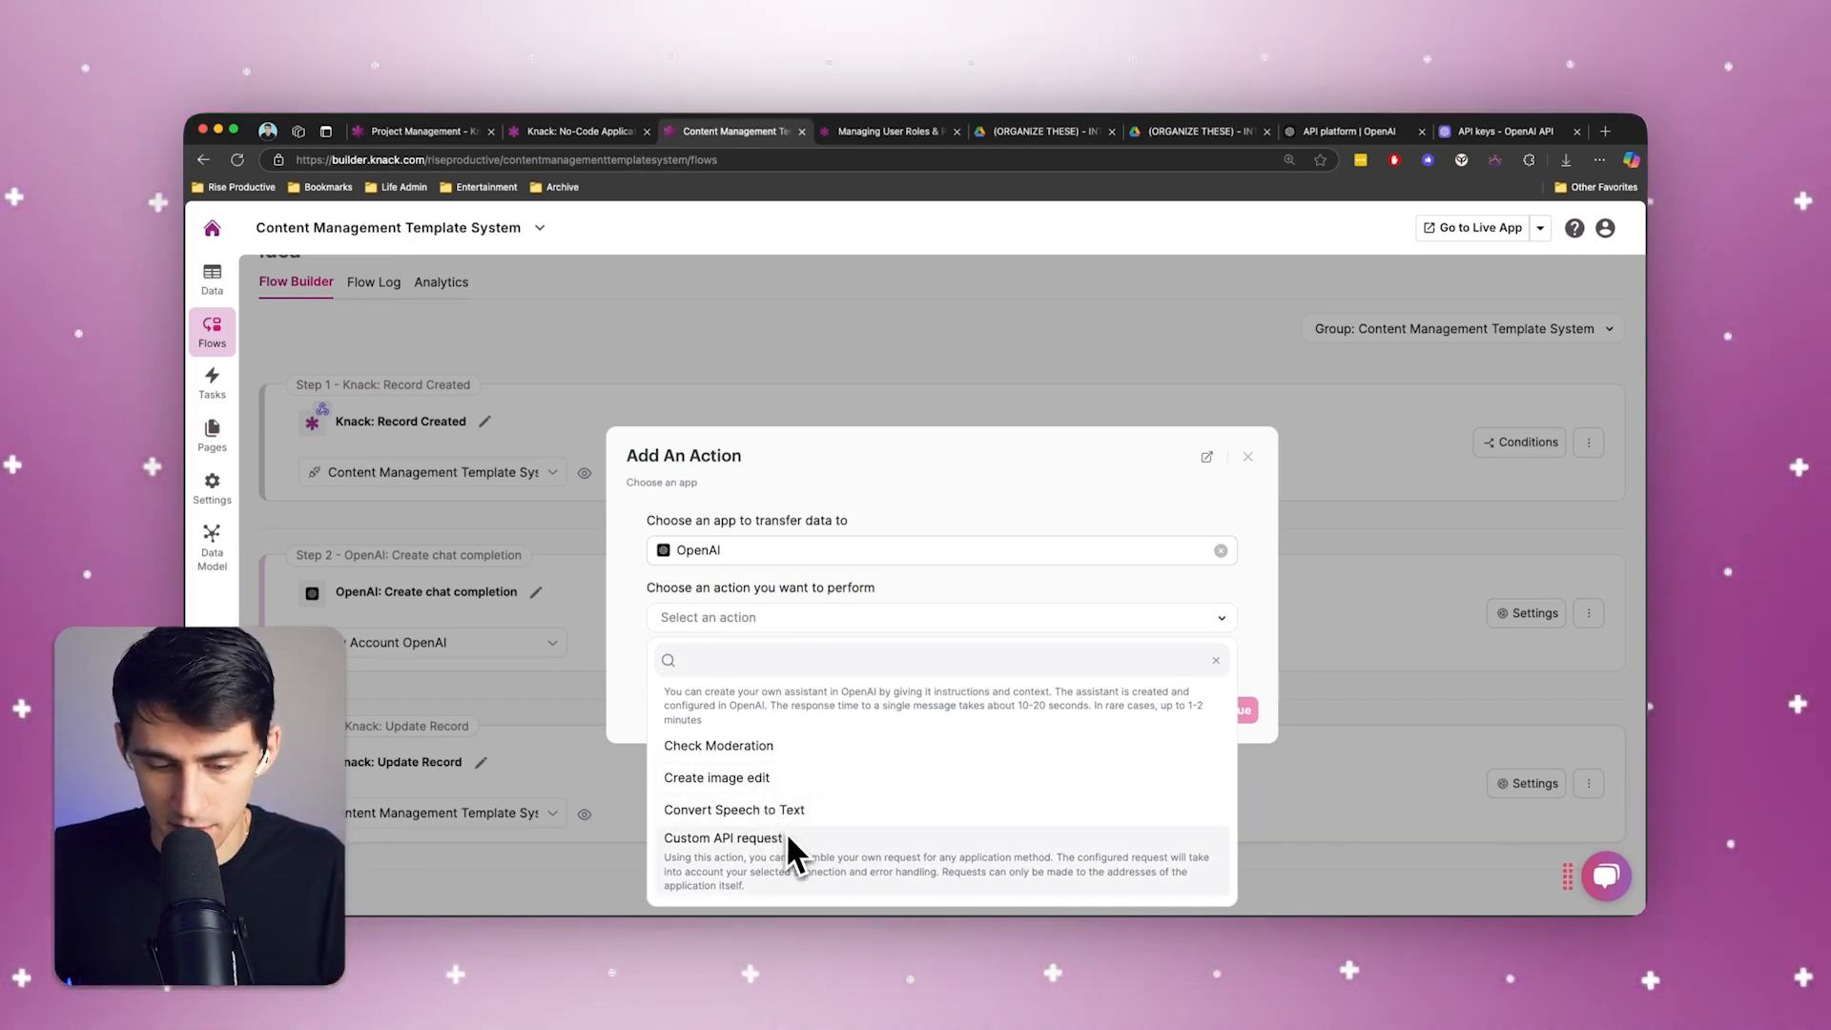
pyautogui.scroll(3, 791, 847)
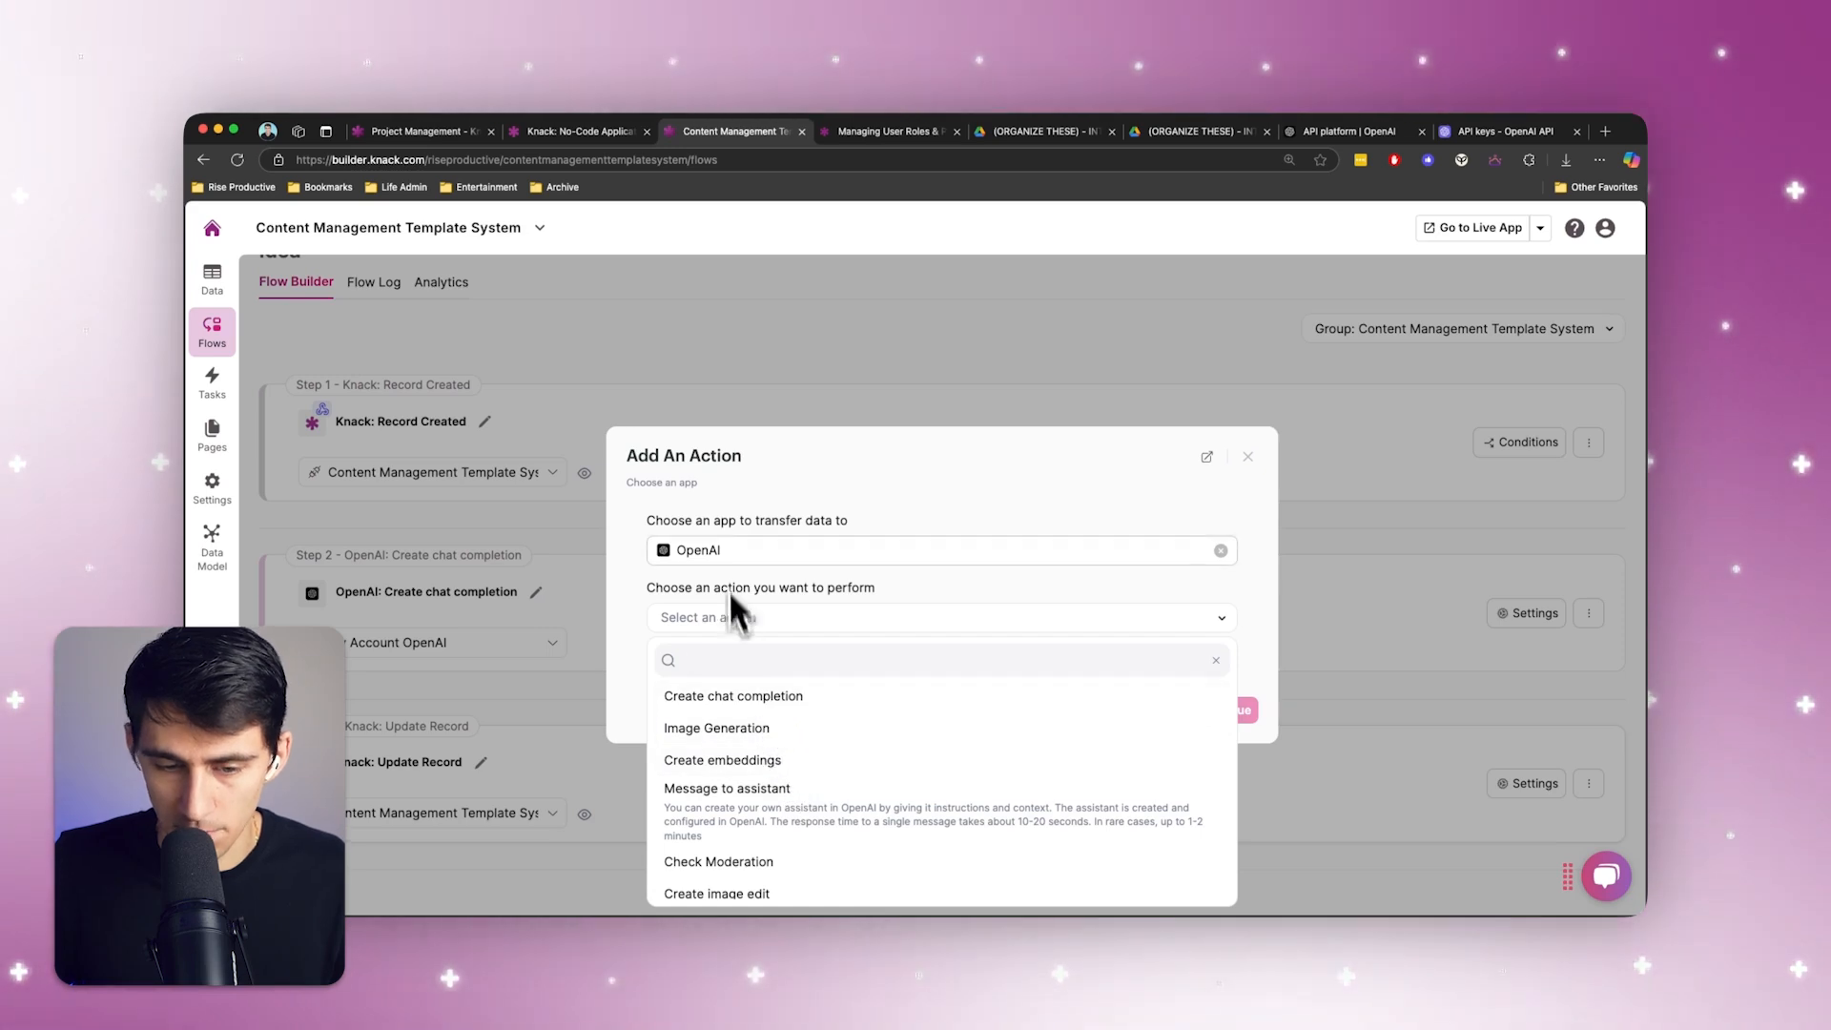
pyautogui.click(740, 532)
pyautogui.click(1248, 457)
pyautogui.scroll(3, 1274, 644)
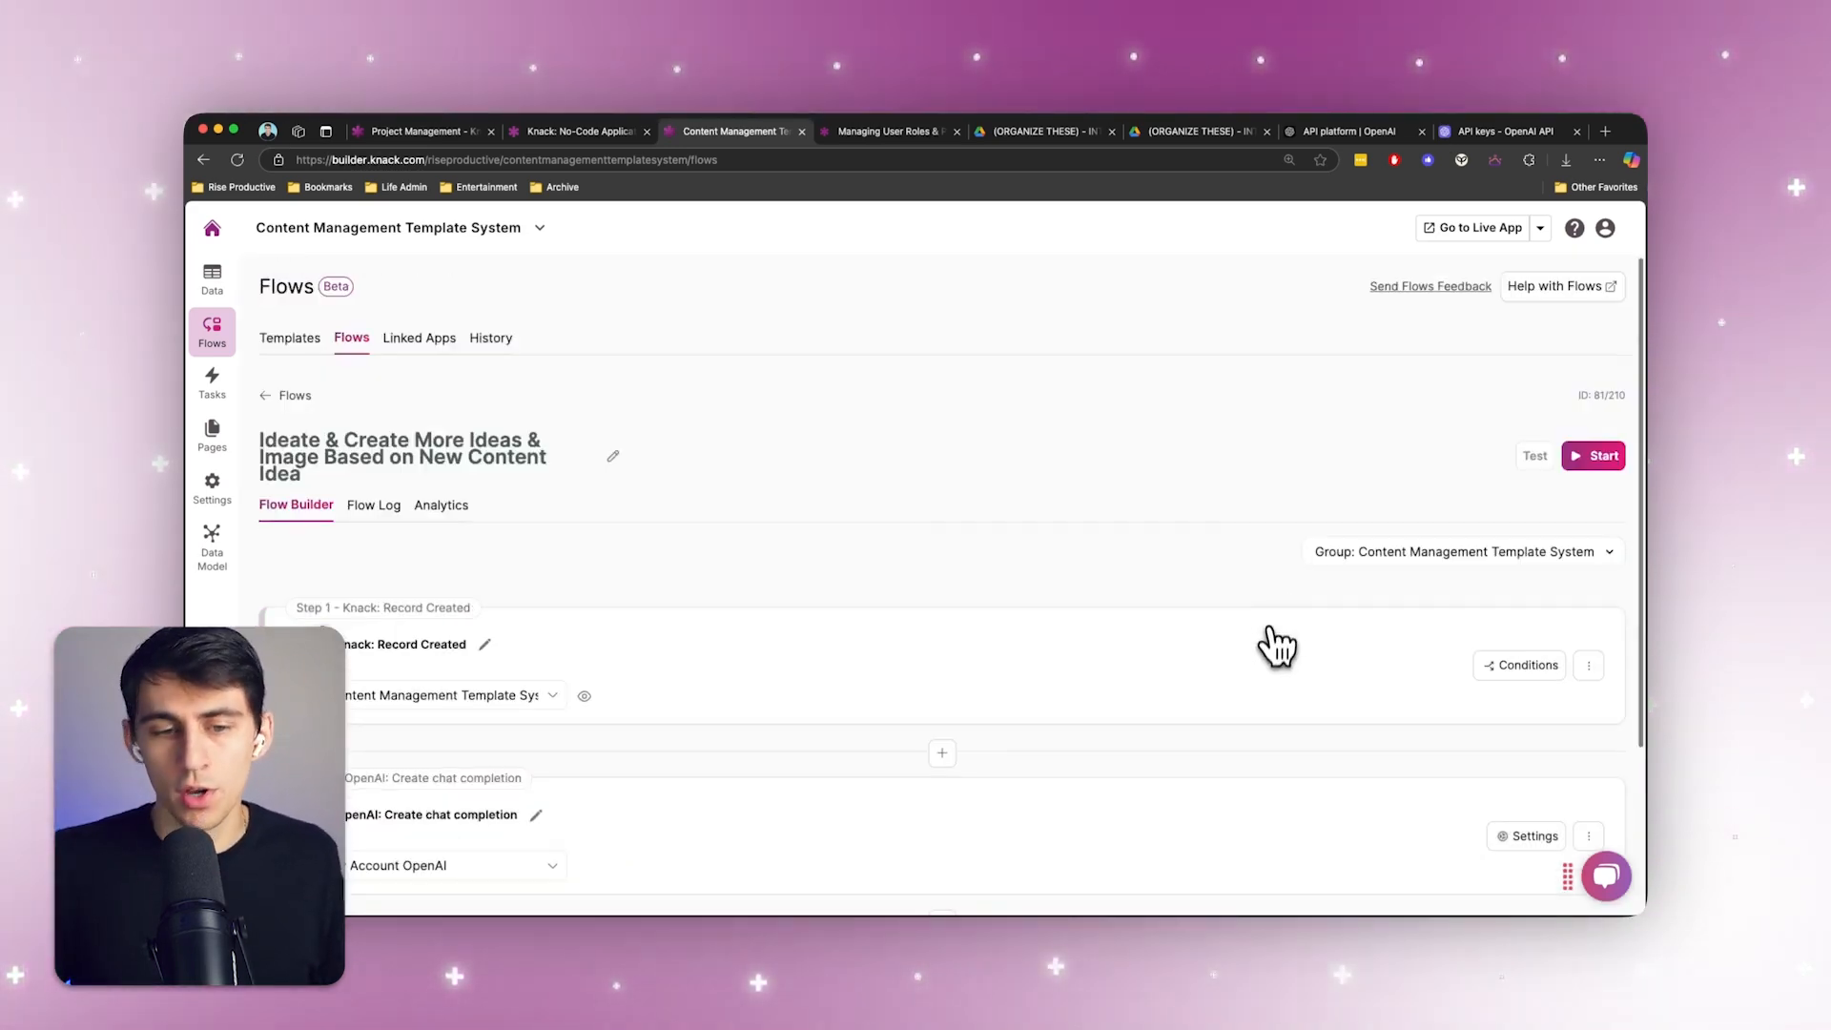